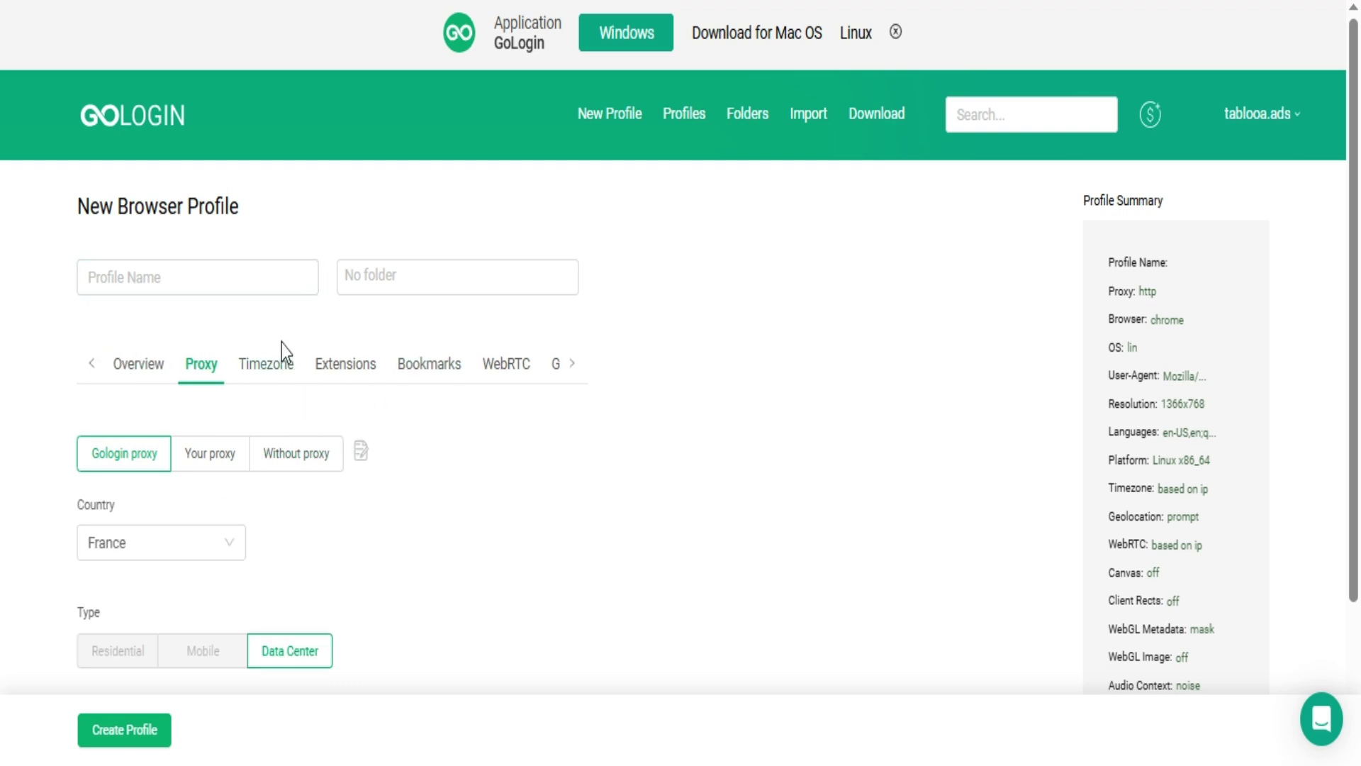
# Set the profile's operating system to Windows 11 and generate a new fingerprint.
pyautogui.click(149, 365)
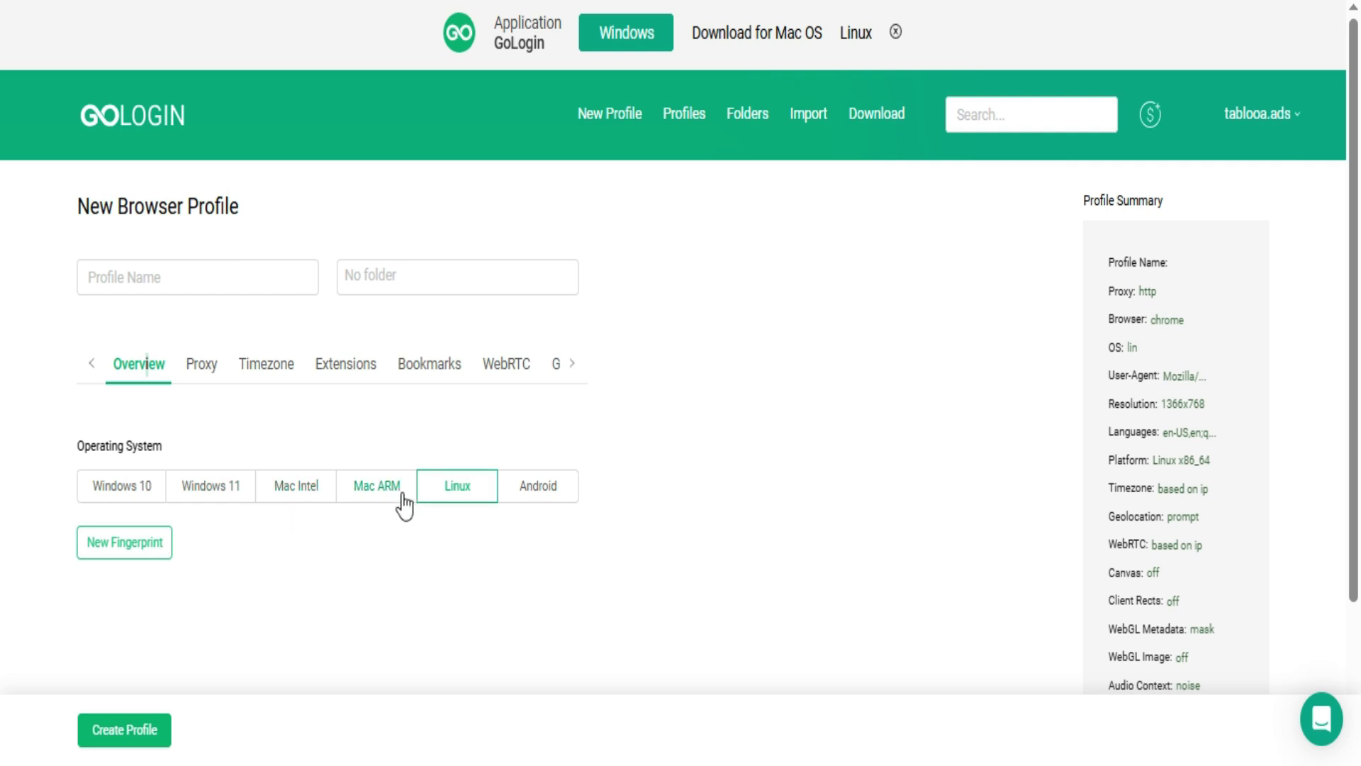
pyautogui.click(556, 485)
pyautogui.scroll(-3, 468, 566)
pyautogui.scroll(2, 548, 465)
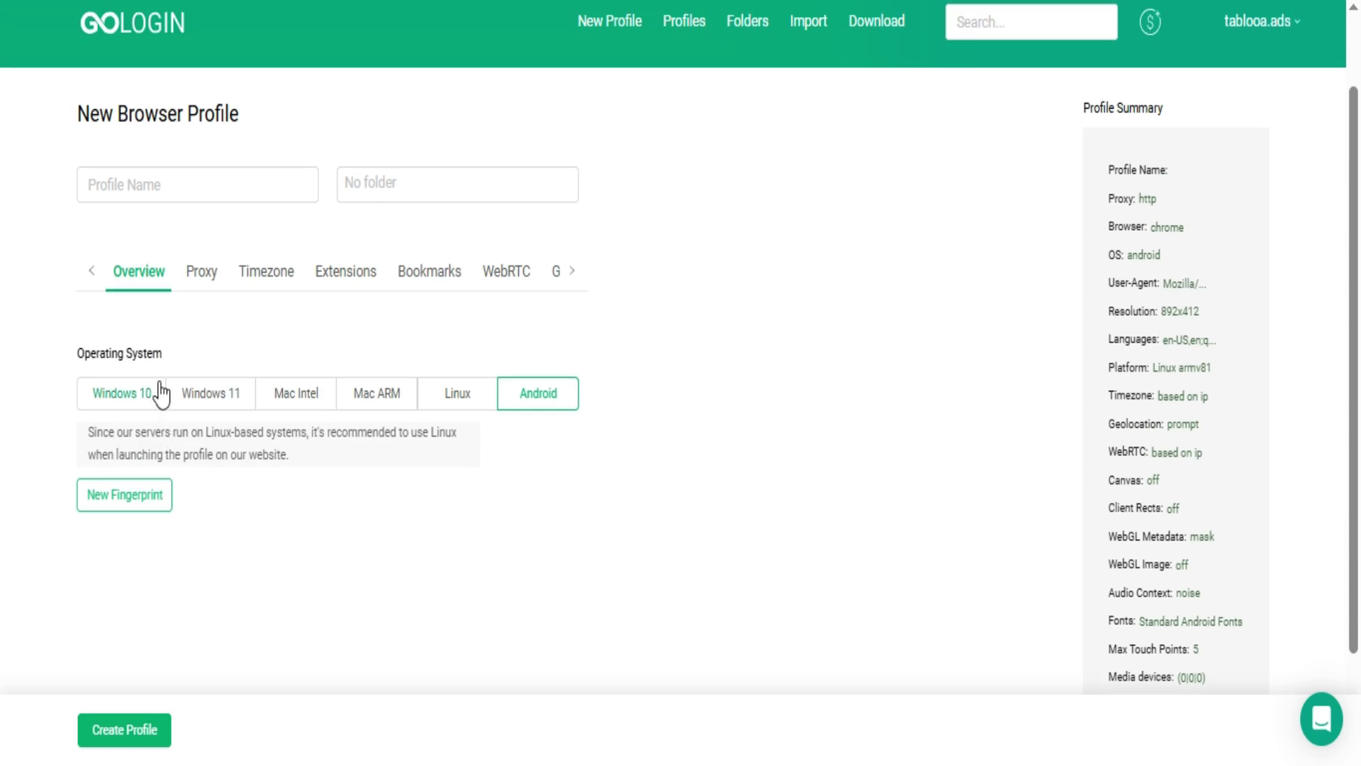
pyautogui.click(196, 397)
pyautogui.click(162, 491)
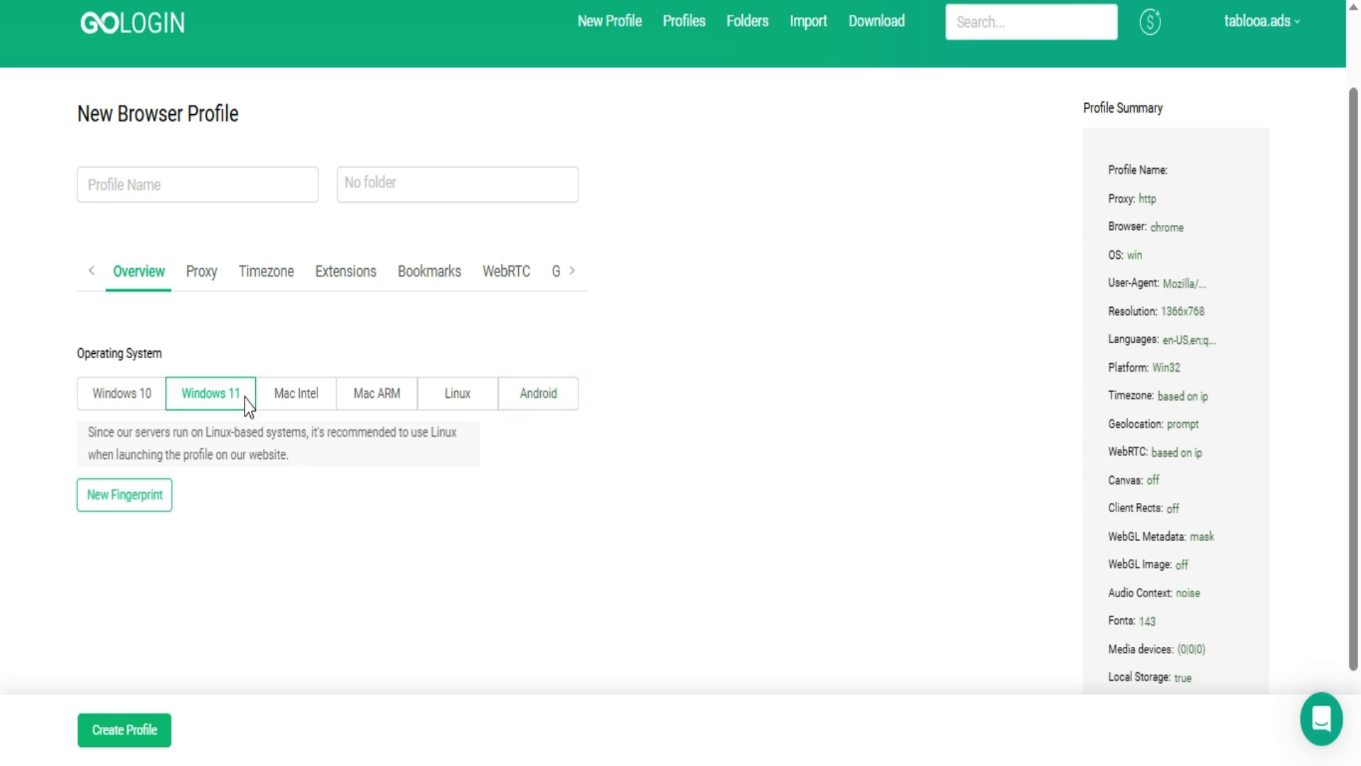
# Set the profile's proxy to Without proxy.
pyautogui.click(207, 277)
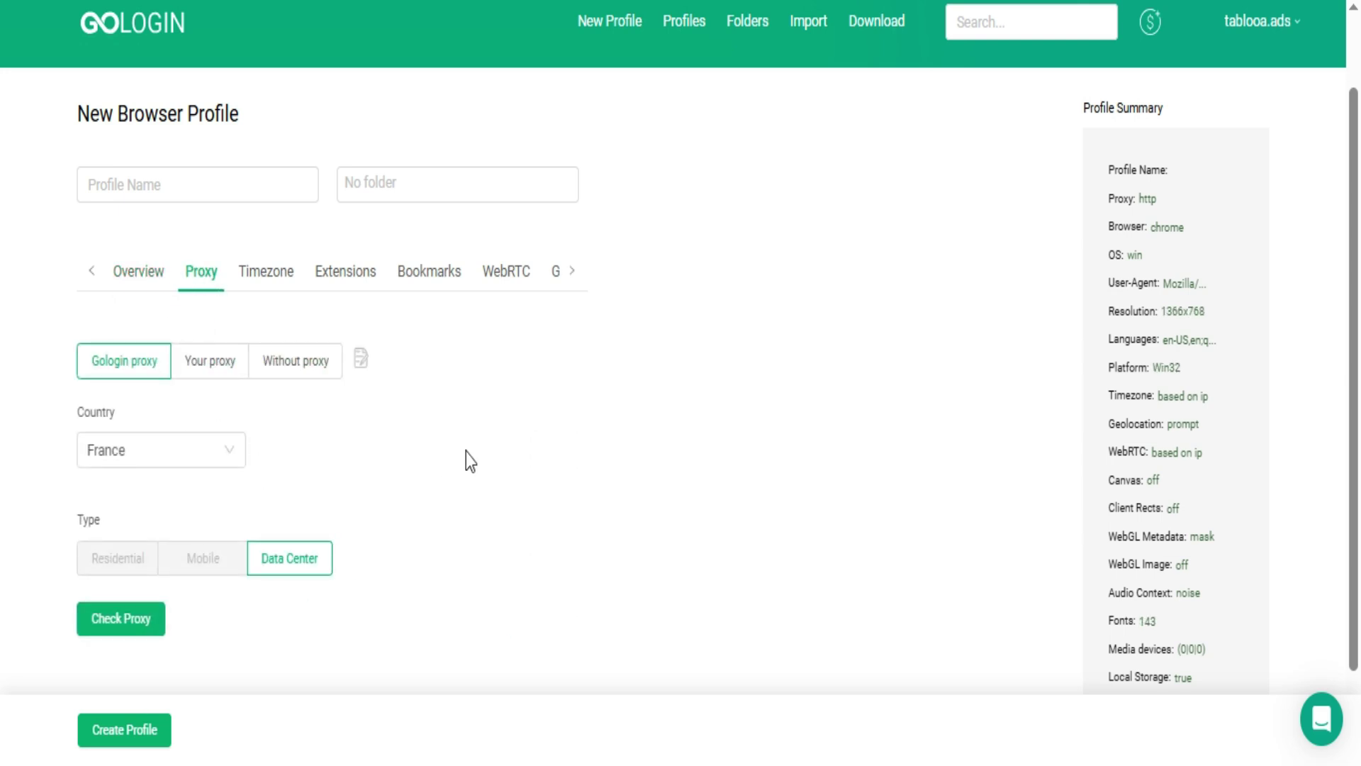
pyautogui.scroll(-2, 466, 453)
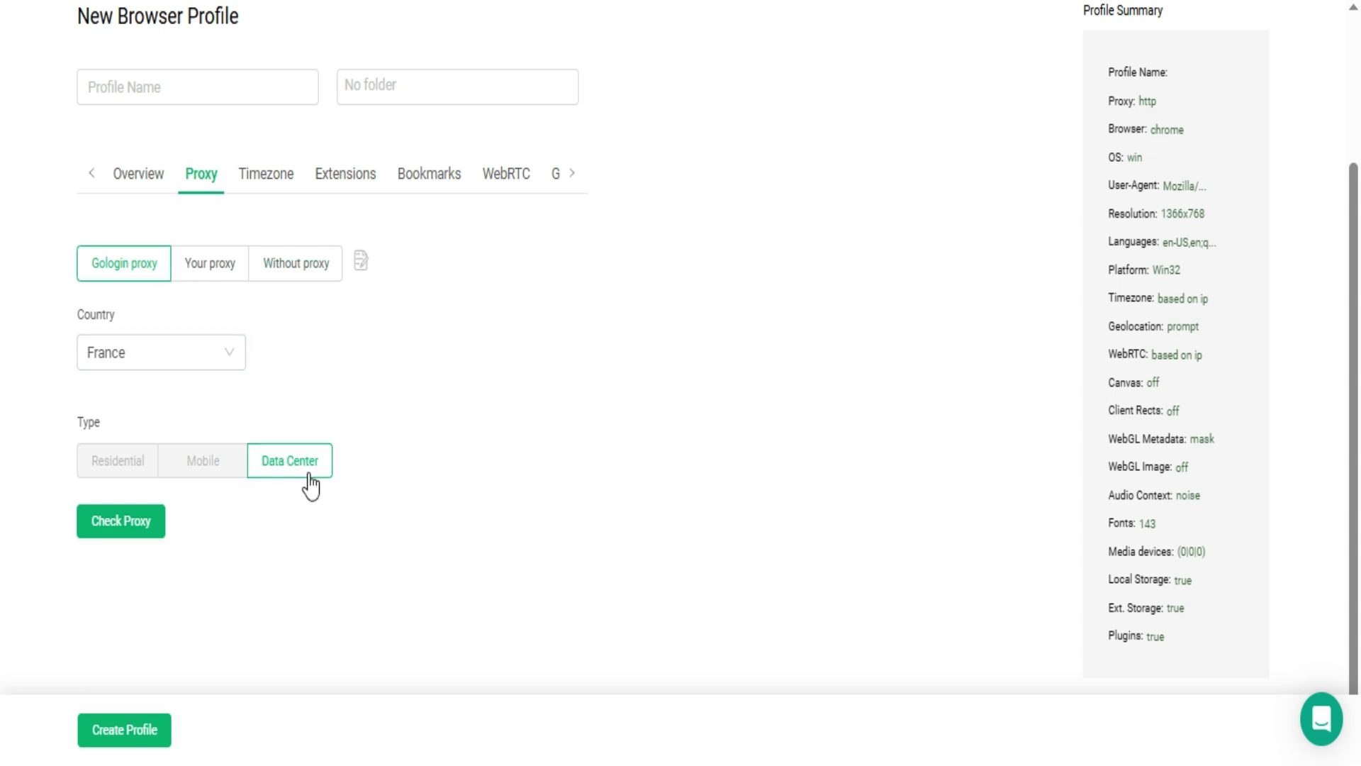
pyautogui.click(220, 281)
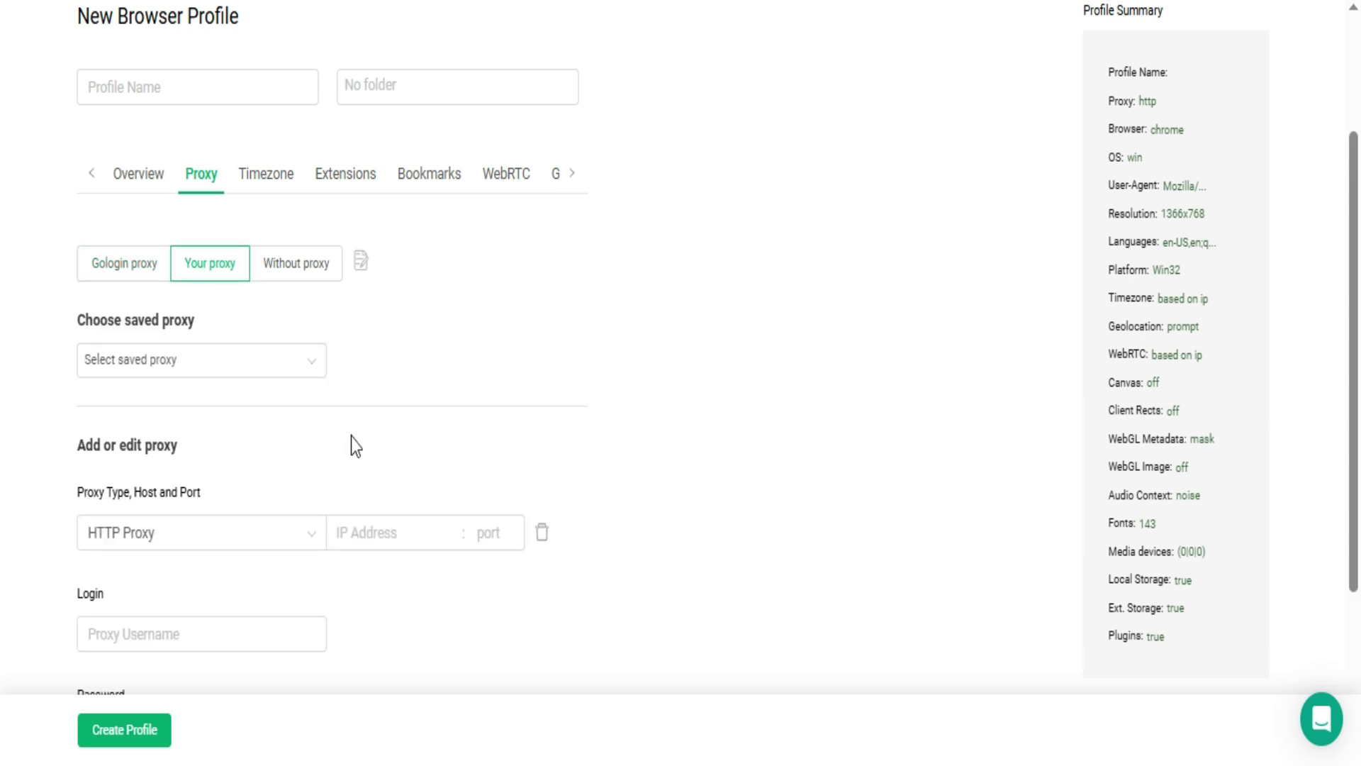
pyautogui.scroll(-2, 351, 437)
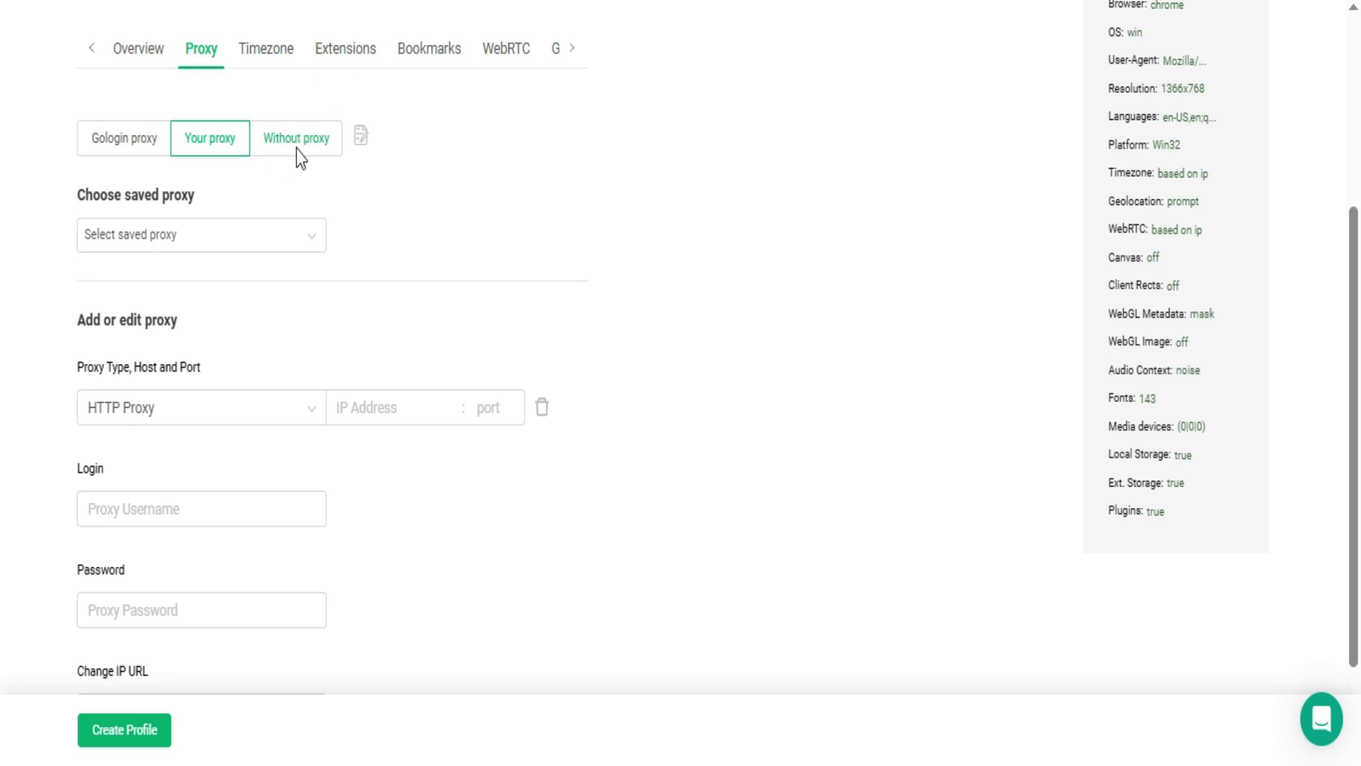
pyautogui.click(296, 141)
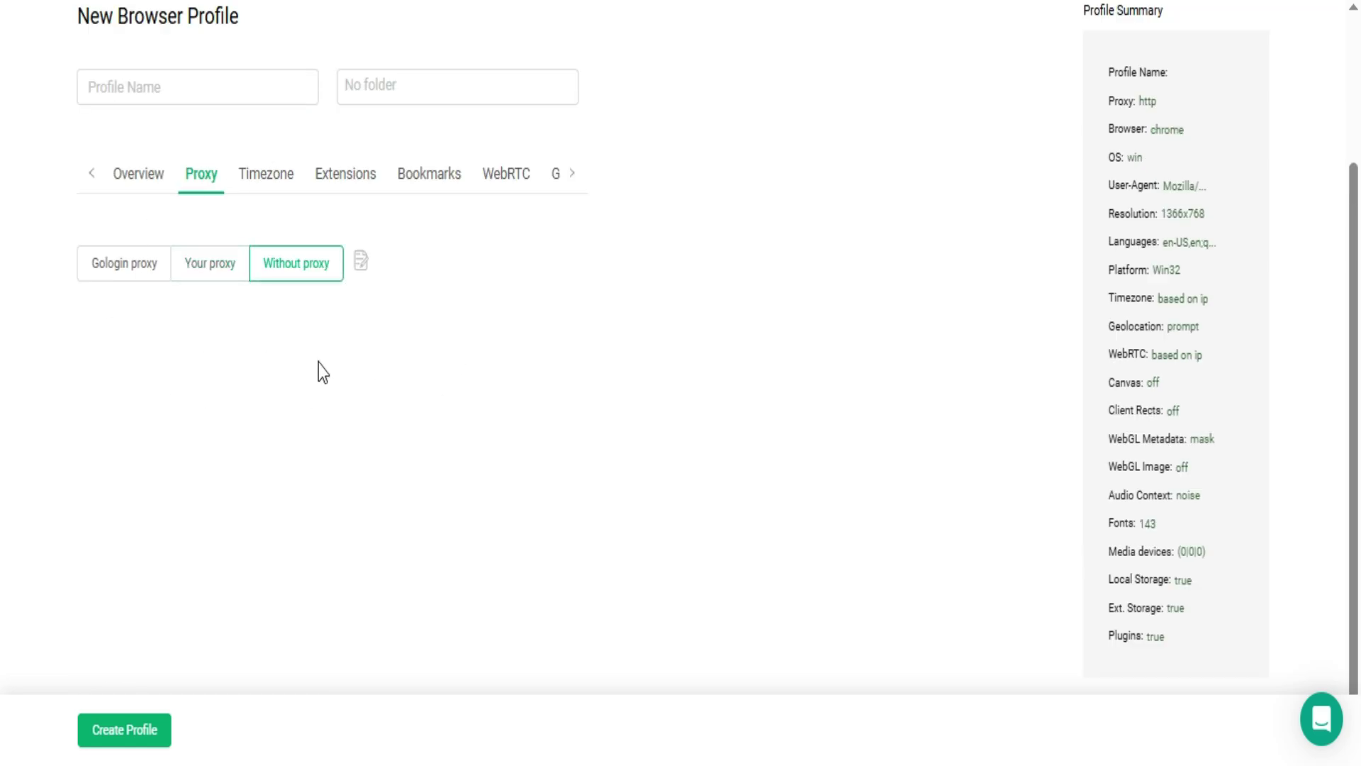
pyautogui.click(284, 189)
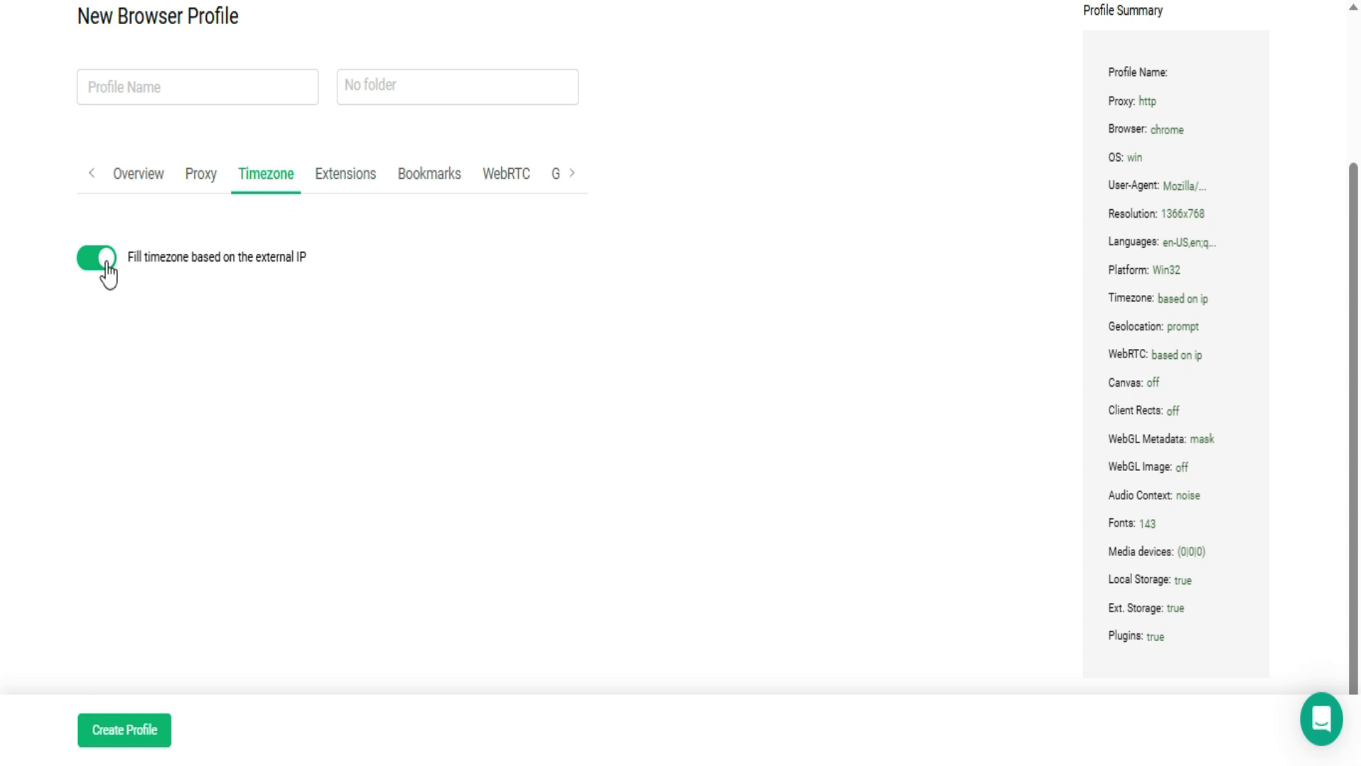
# Stop filling the timezone from the external IP and set it to America/Belize (-06:00).
pyautogui.click(106, 264)
pyautogui.click(264, 328)
pyautogui.scroll(-15, 243, 480)
pyautogui.scroll(-2, 243, 481)
pyautogui.click(189, 515)
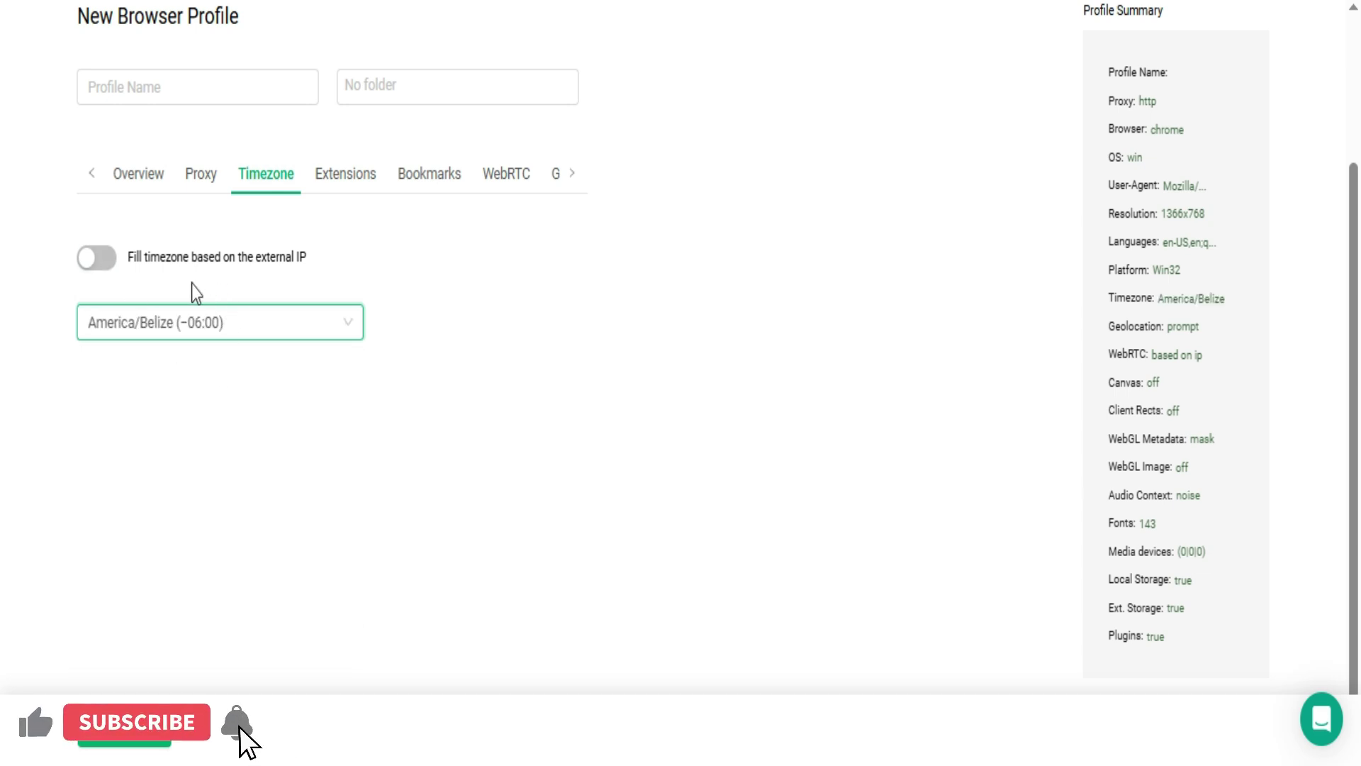
# Browse the extension catalogue and close it without adding any extensions.
pyautogui.click(346, 173)
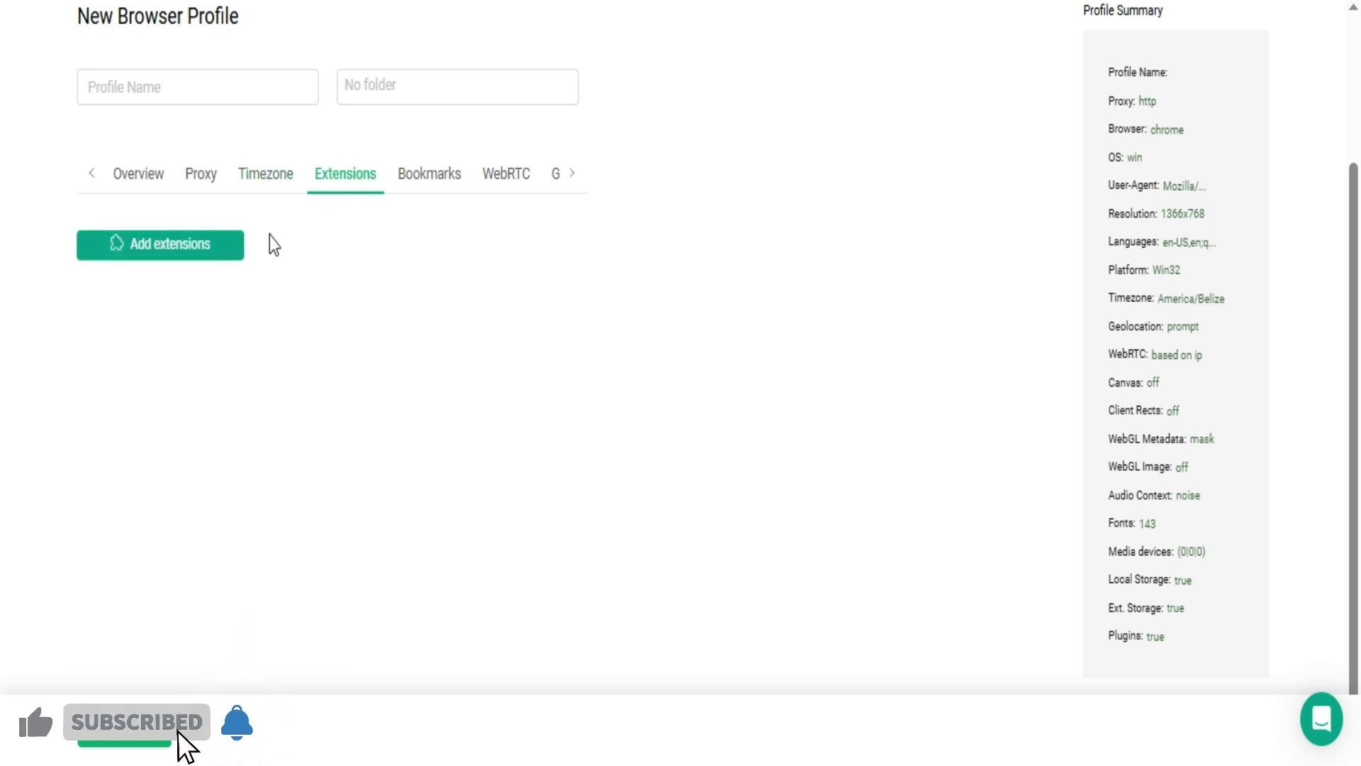
pyautogui.click(138, 250)
pyautogui.scroll(-15, 504, 300)
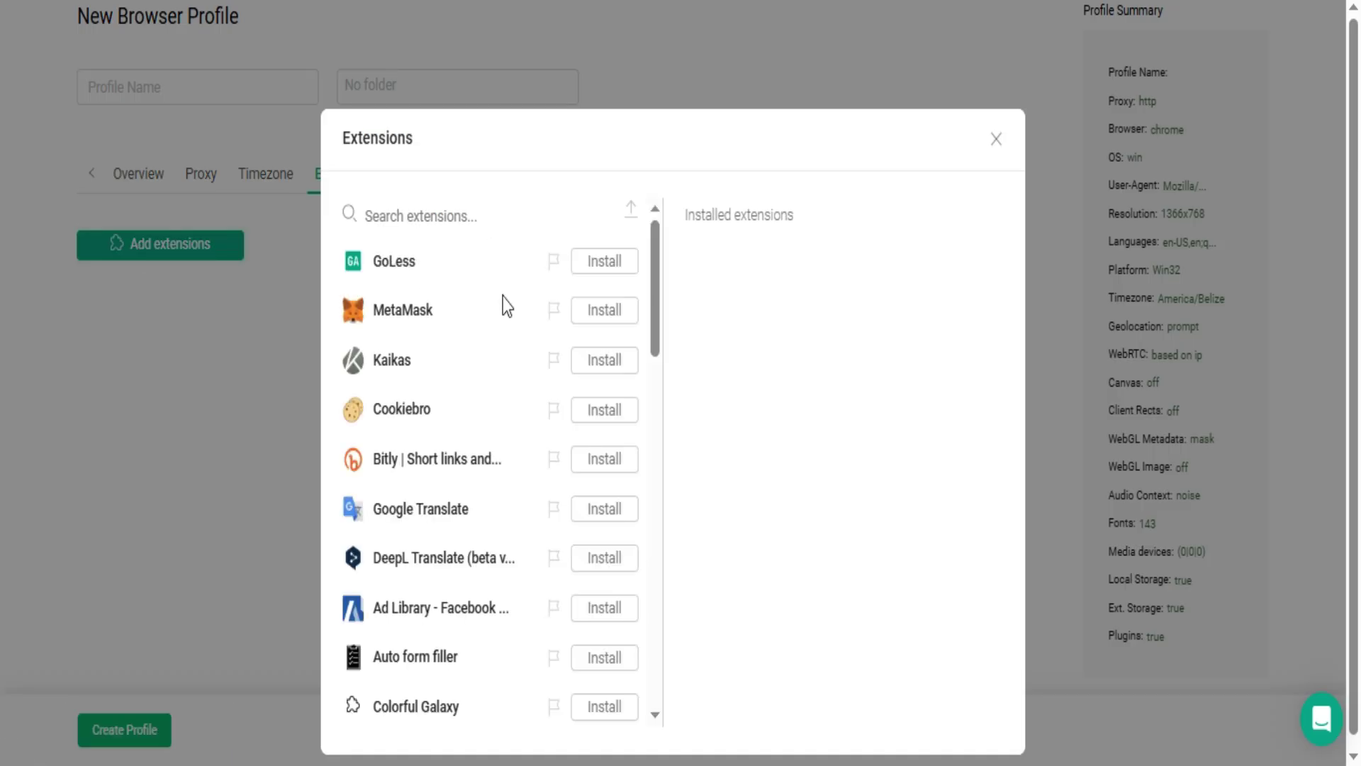
pyautogui.scroll(-7, 504, 326)
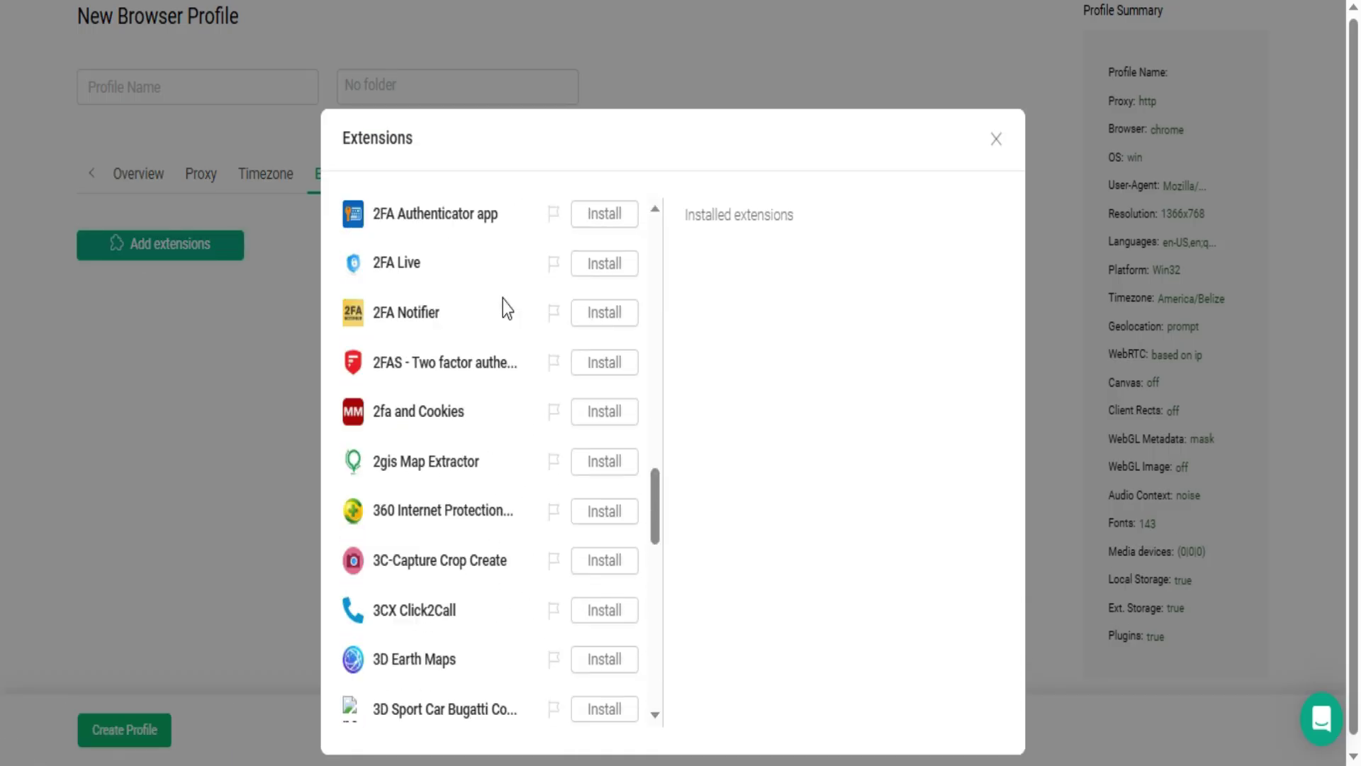
pyautogui.scroll(10, 532, 599)
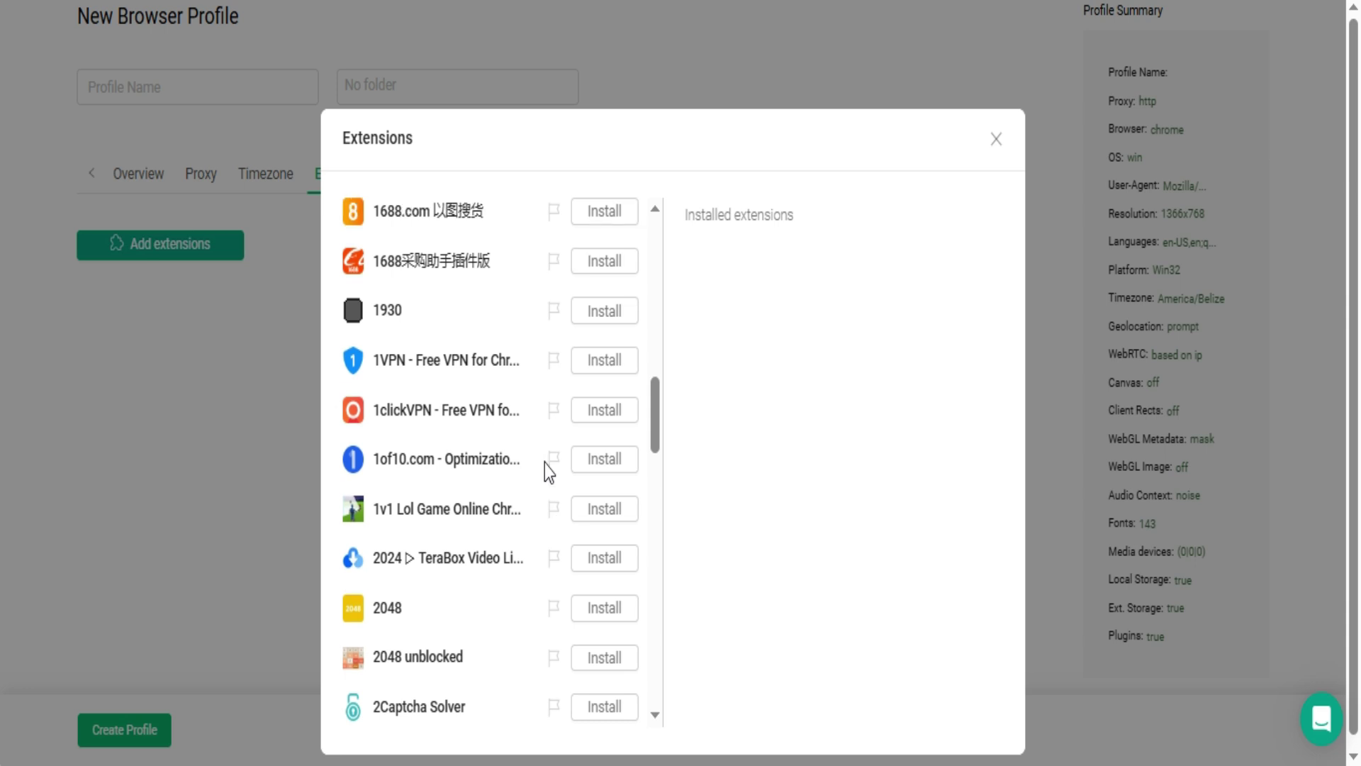
pyautogui.scroll(5, 548, 468)
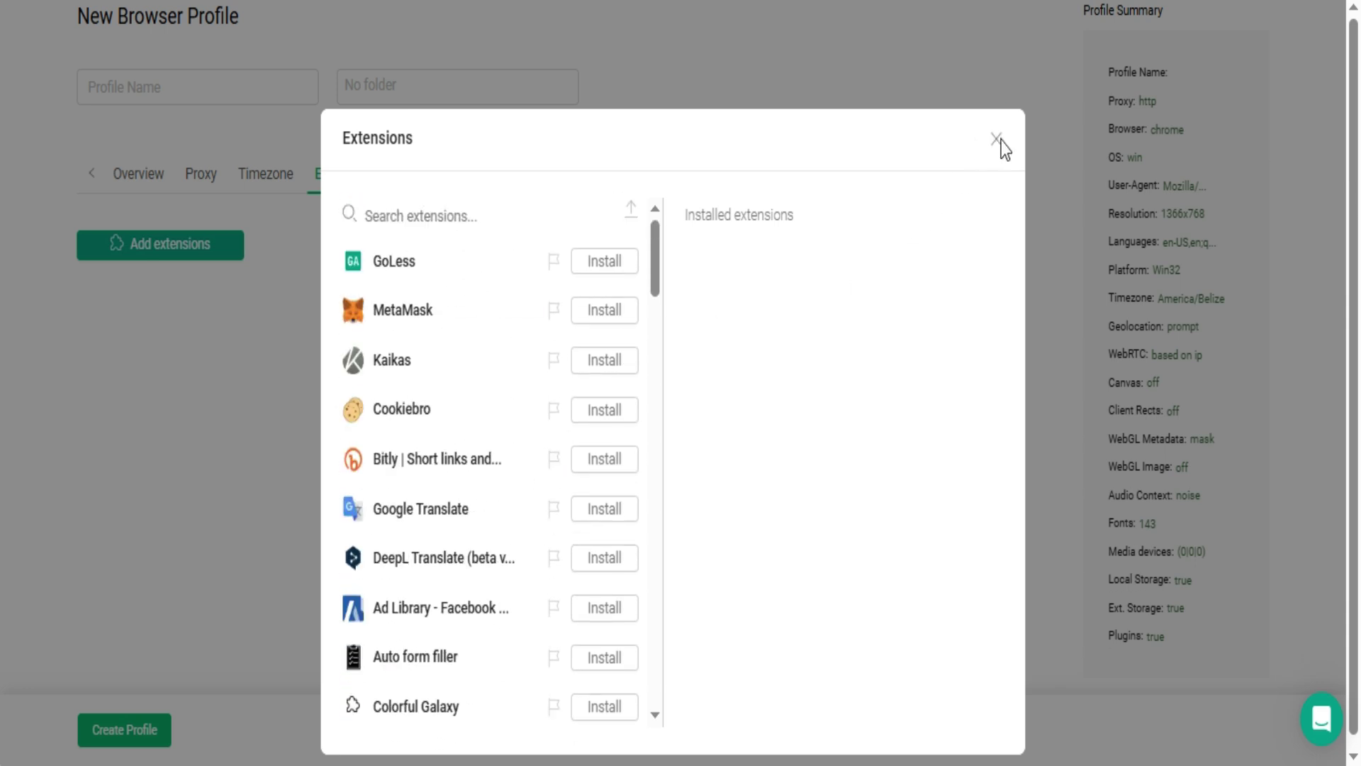
pyautogui.click(996, 139)
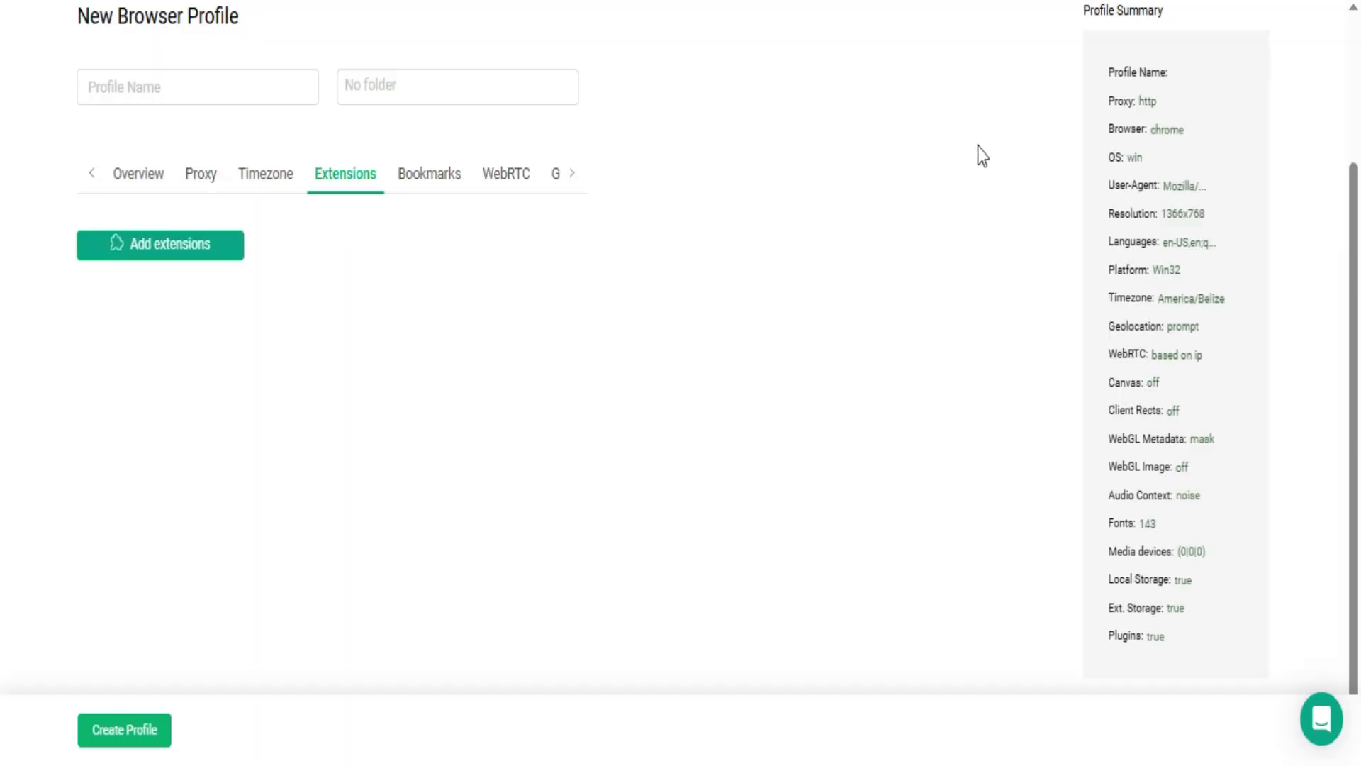
# Review the prefilled bookmarks list of Facebook, Amazon, crypto and betting sites.
pyautogui.click(432, 176)
pyautogui.click(312, 390)
pyautogui.scroll(-1, 368, 358)
pyautogui.scroll(-6, 368, 358)
pyautogui.scroll(10, 224, 395)
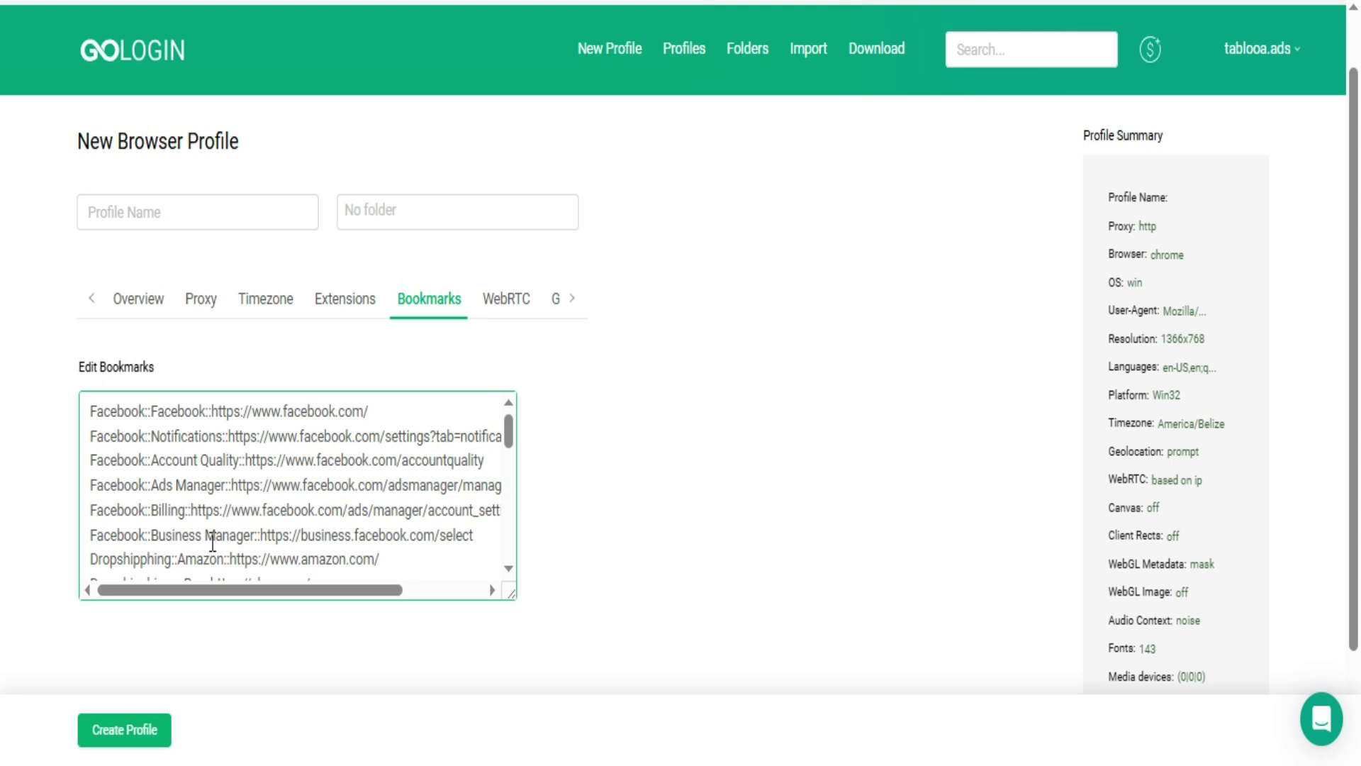
# Turn WebRTC off for the profile.
pyautogui.click(439, 381)
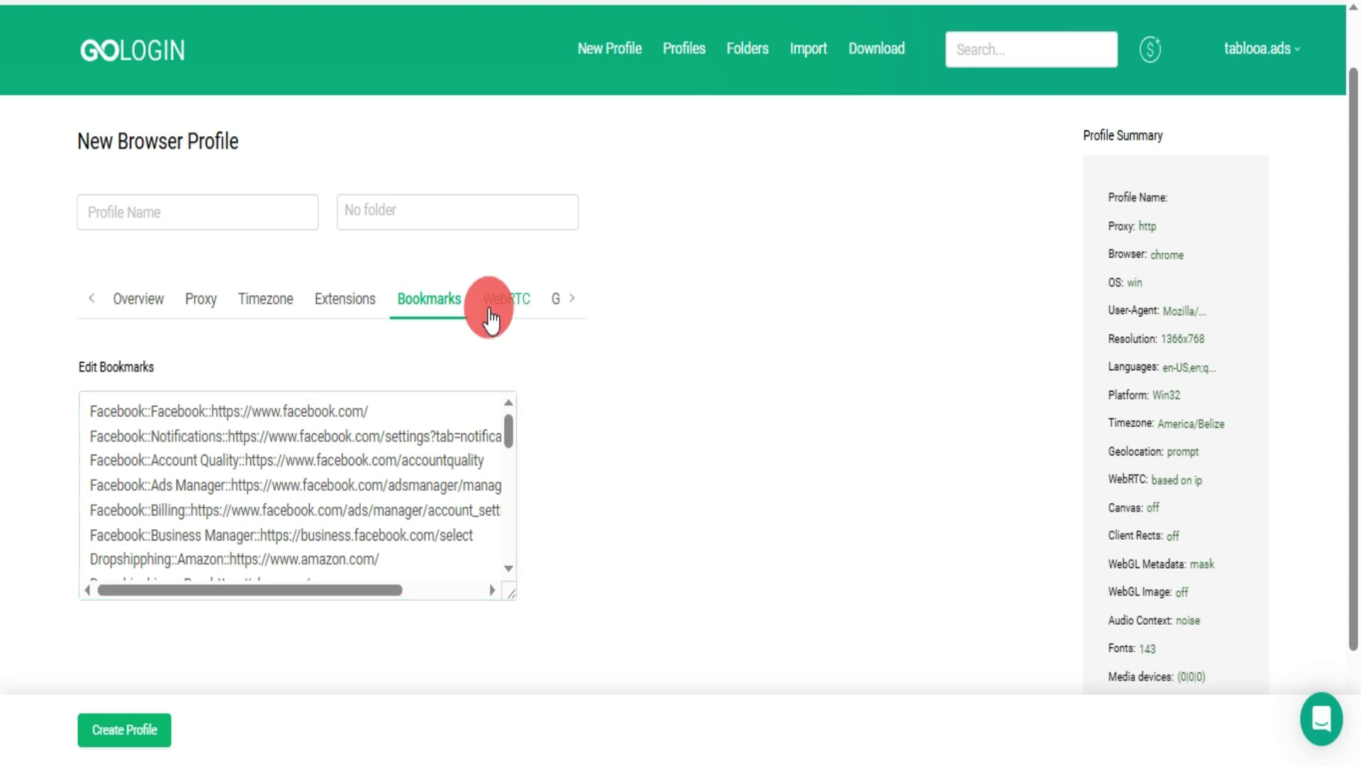
pyautogui.click(491, 321)
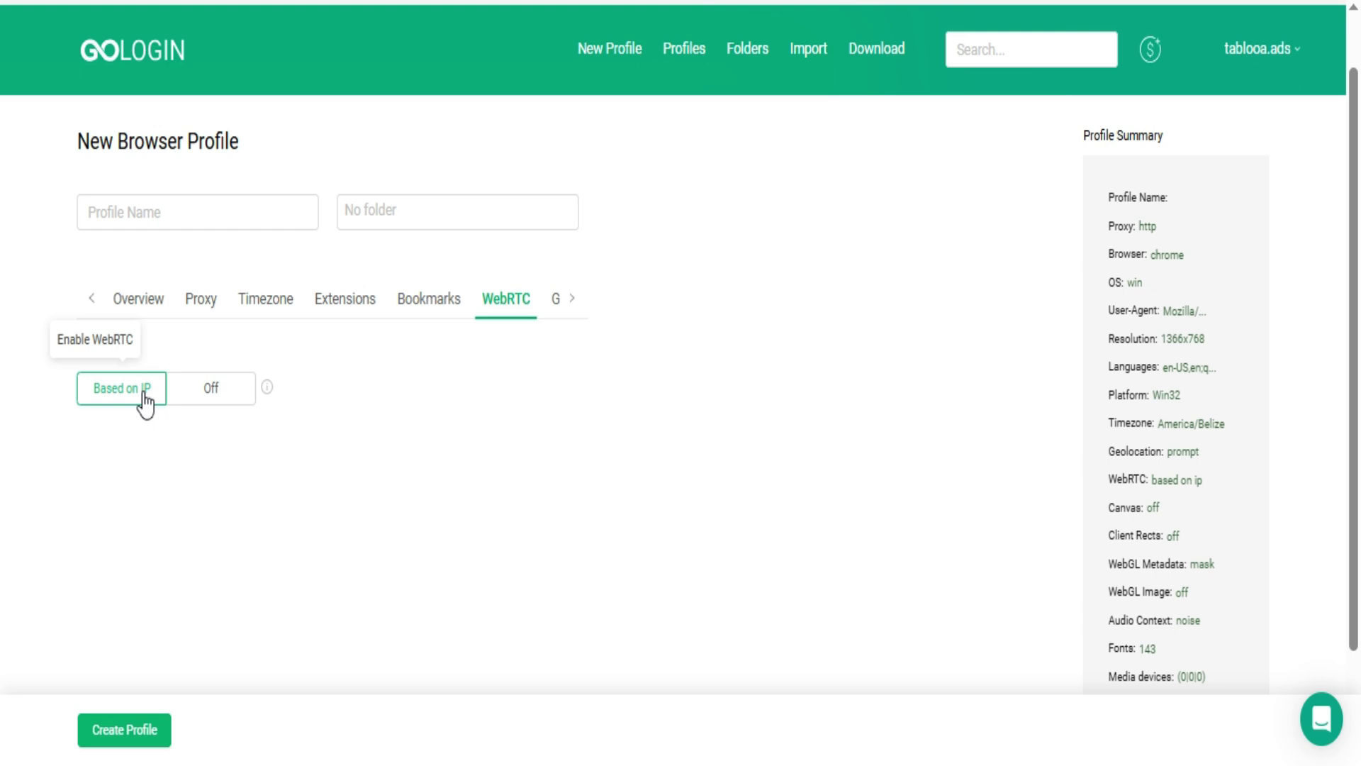
pyautogui.click(201, 401)
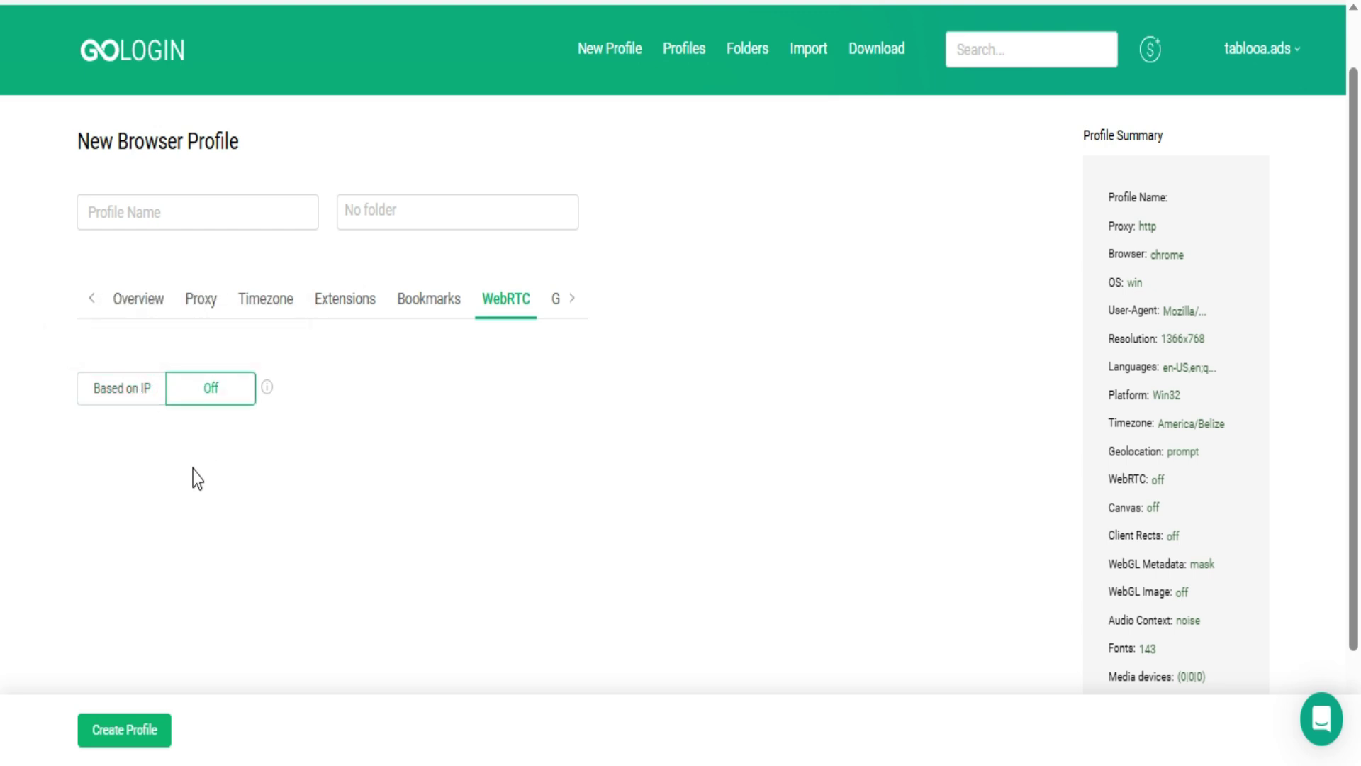
# Leave geolocation on Prompt after trying Allow and Block.
pyautogui.click(572, 298)
pyautogui.click(377, 310)
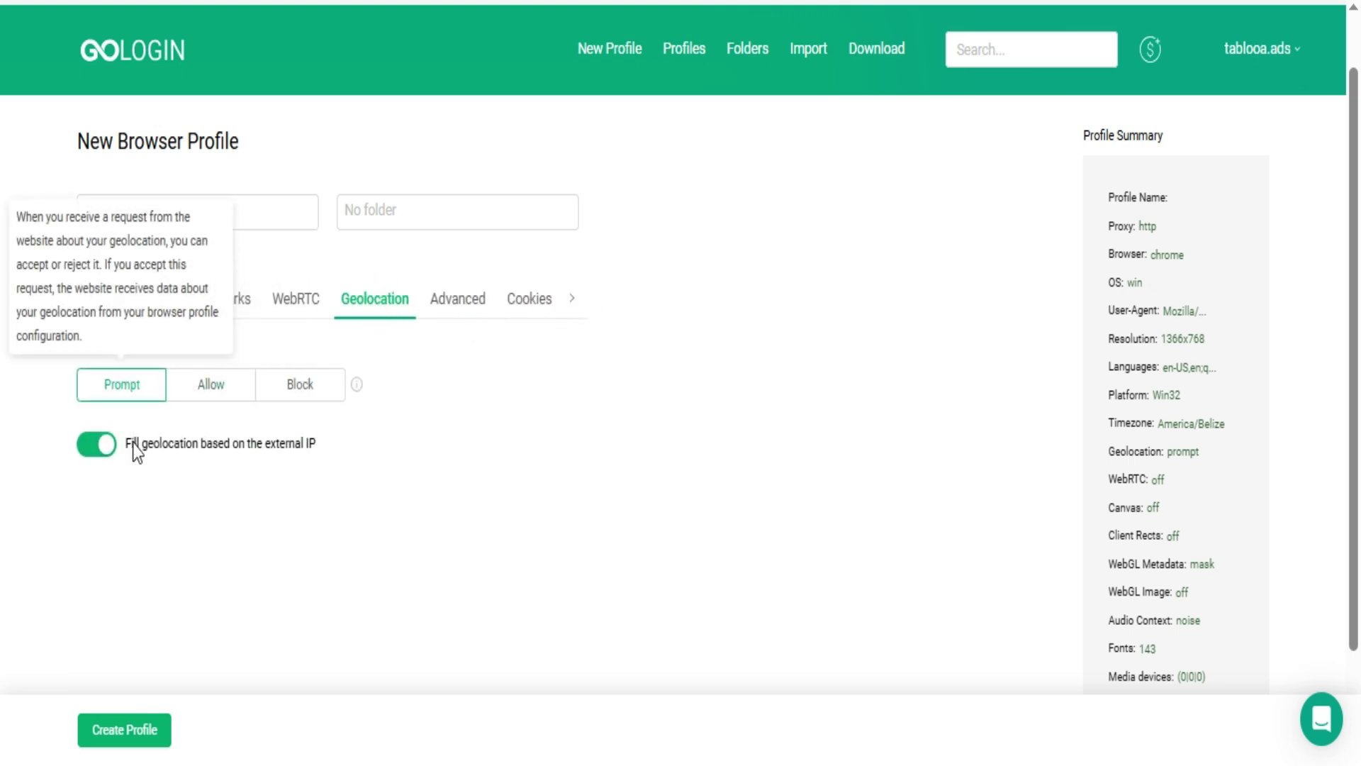
pyautogui.click(222, 385)
pyautogui.click(297, 395)
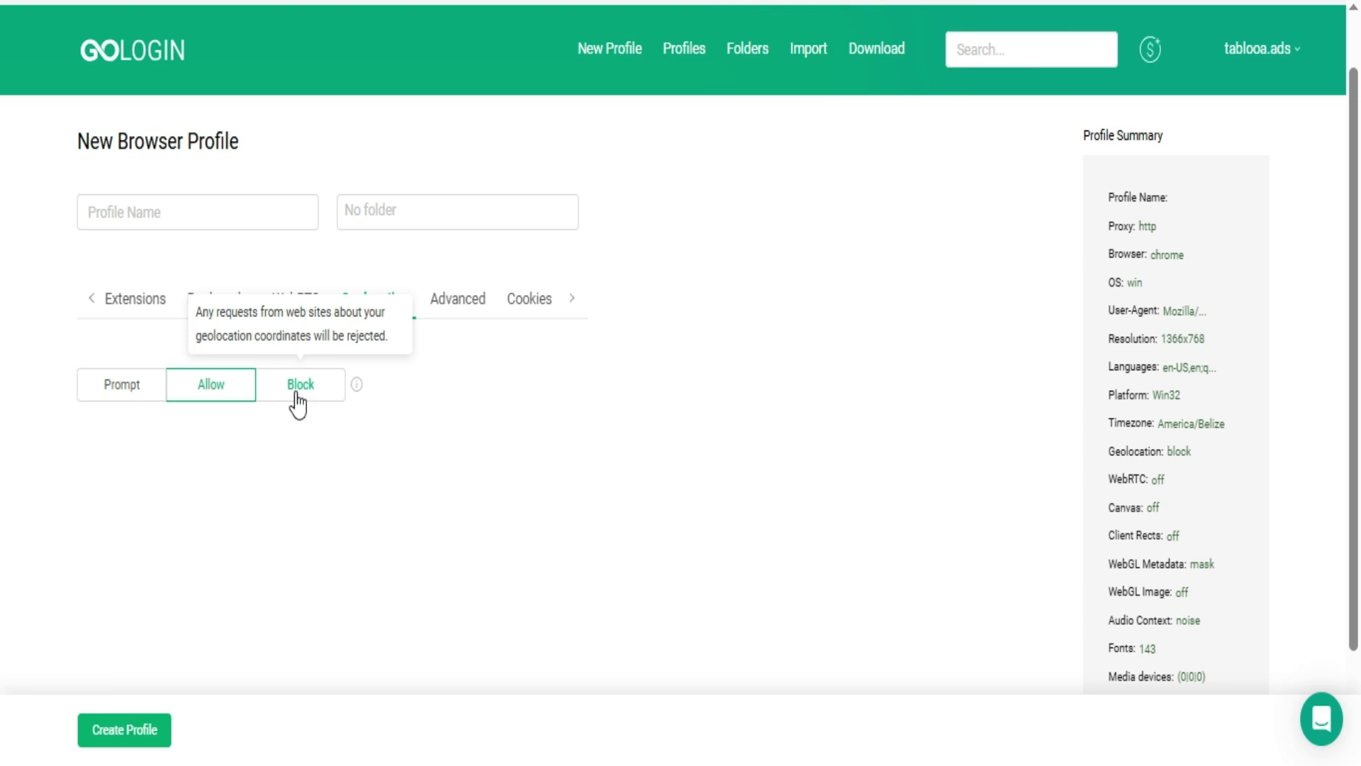
pyautogui.click(106, 395)
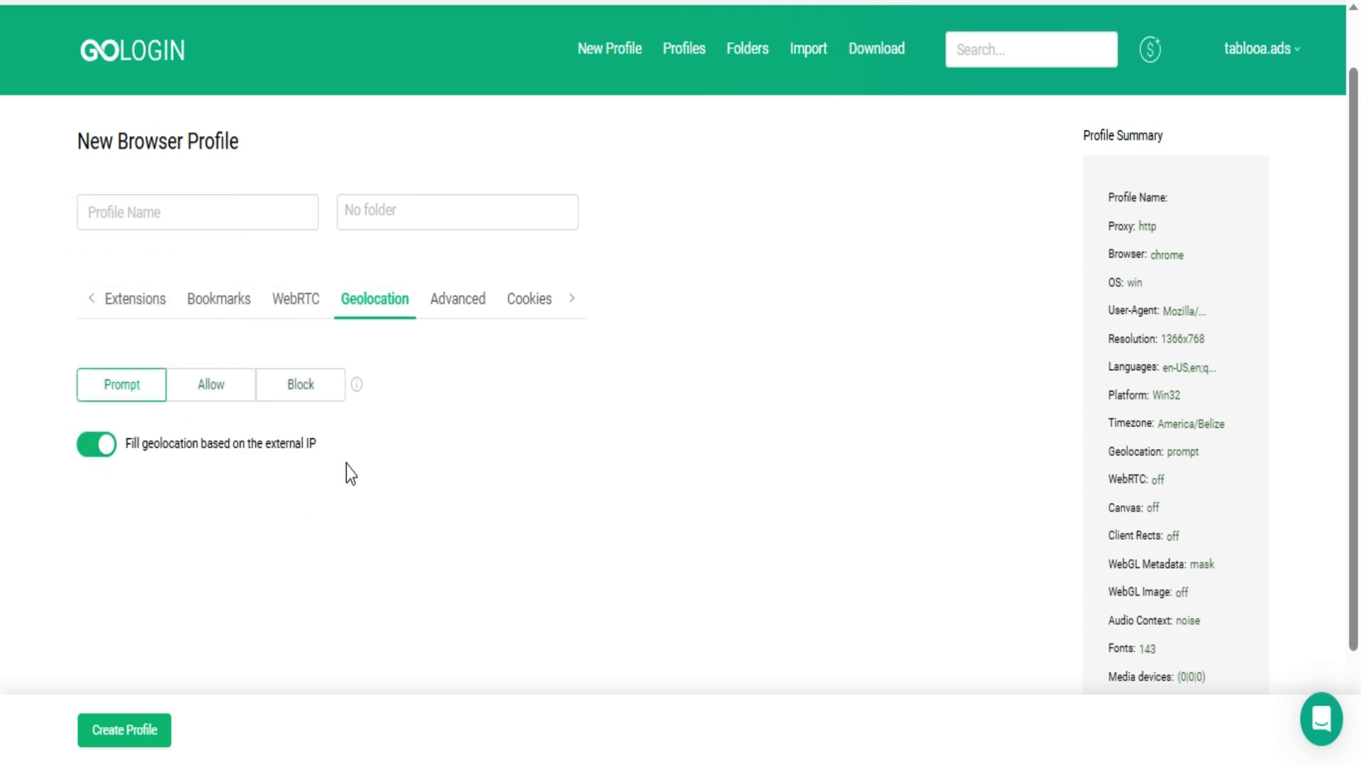
pyautogui.click(437, 299)
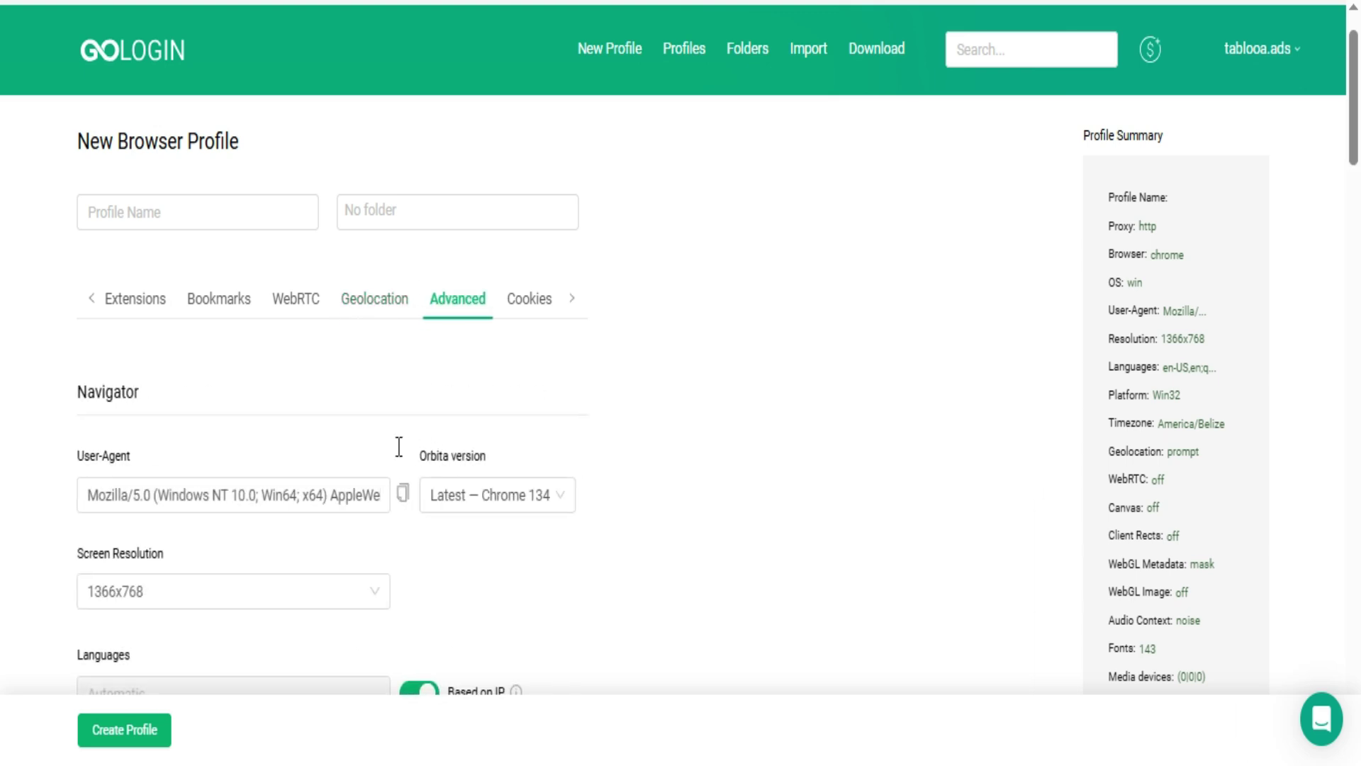
# Set the screen resolution to 1280x960.
pyautogui.scroll(-3, 323, 407)
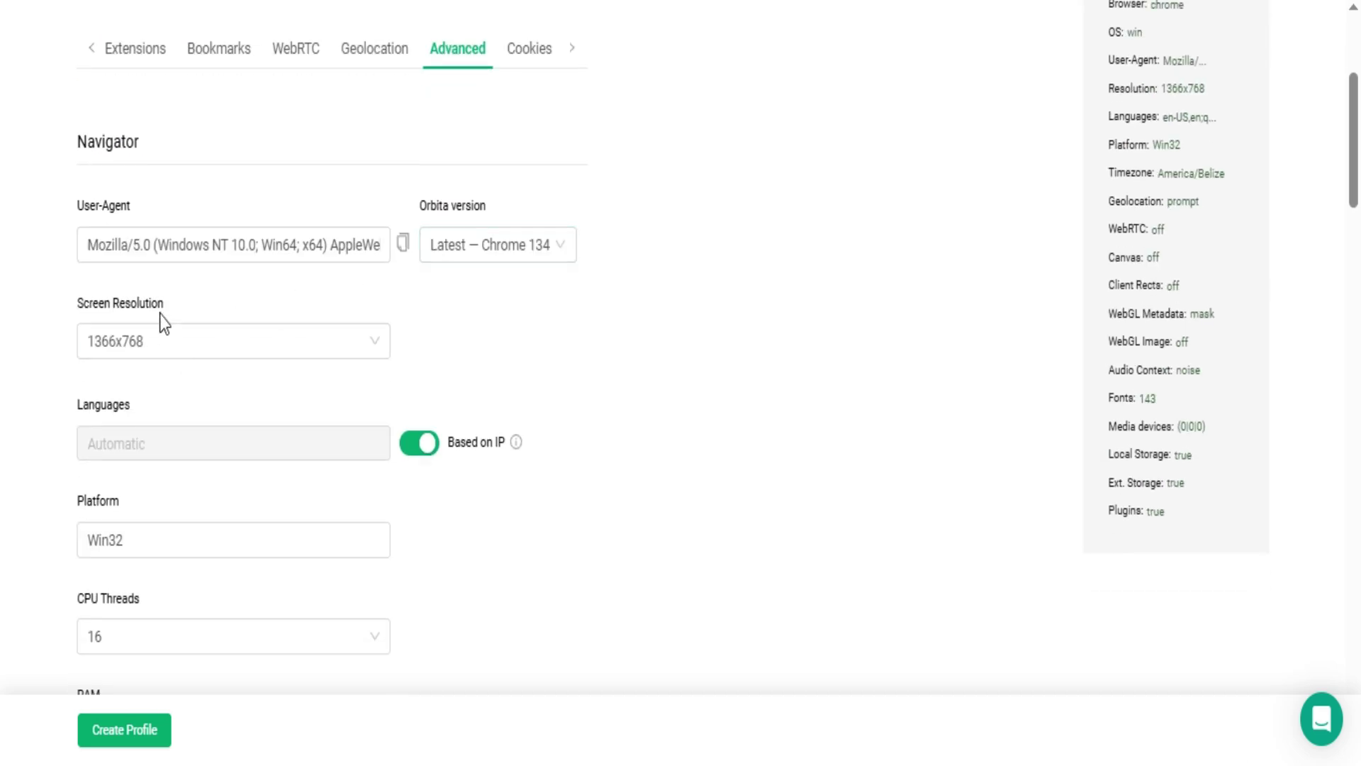
pyautogui.click(158, 342)
pyautogui.click(140, 434)
# Set the CPU thread count to 20.
pyautogui.scroll(-2, 186, 310)
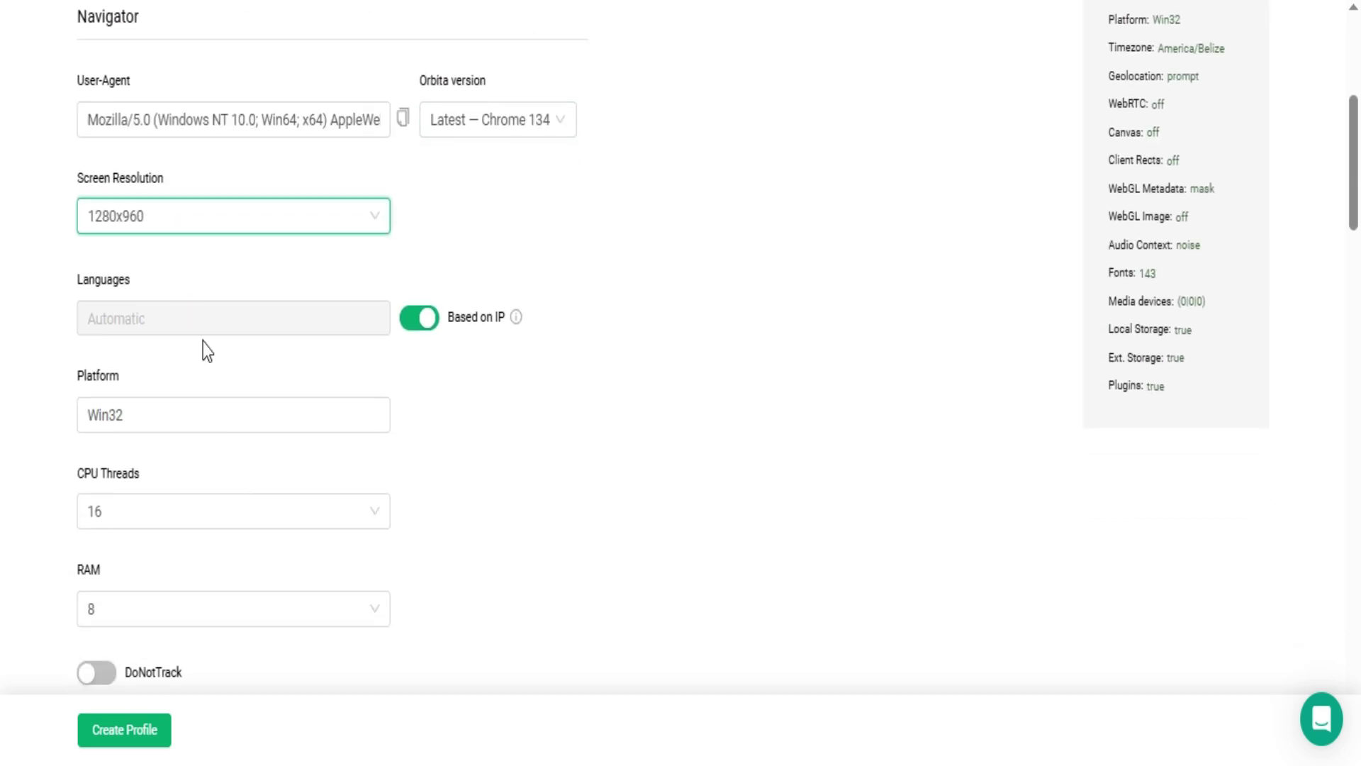
pyautogui.click(166, 522)
pyautogui.click(141, 549)
pyautogui.scroll(-2, 159, 543)
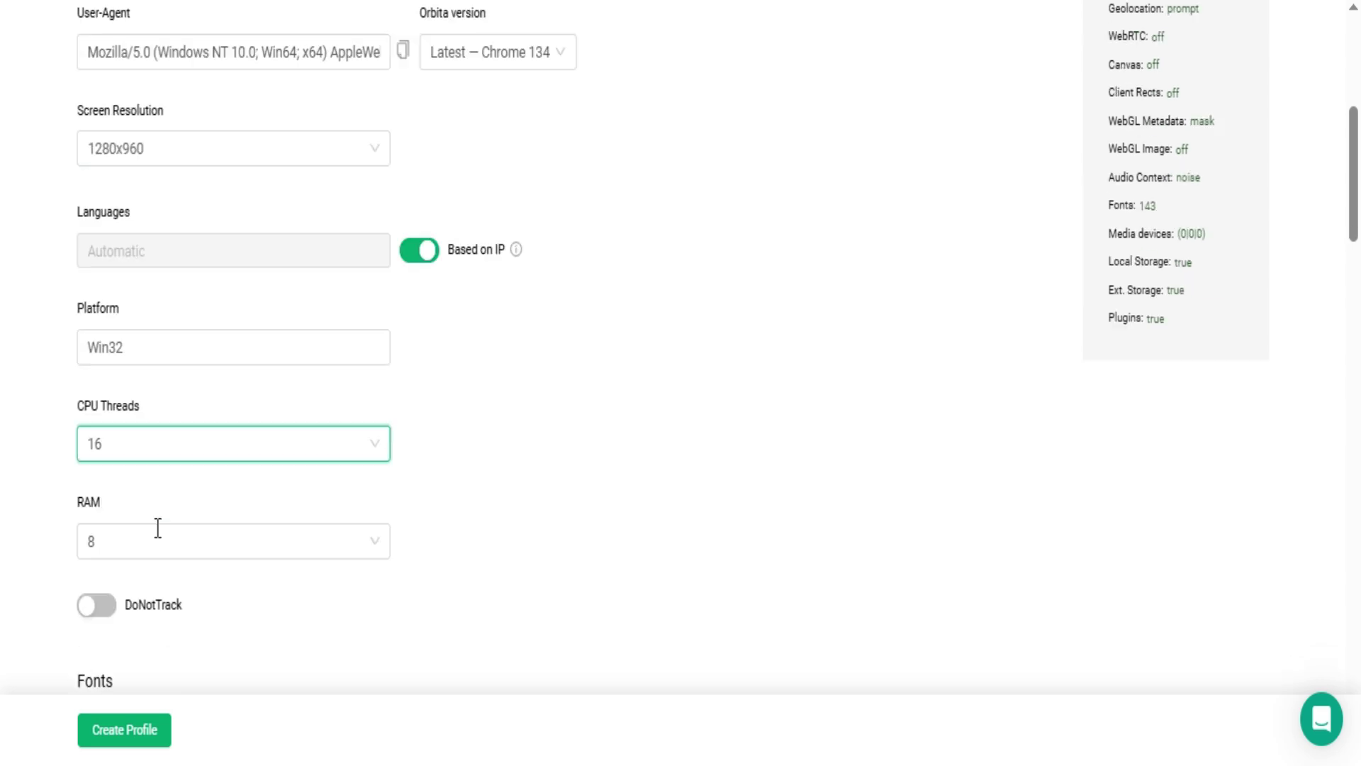
pyautogui.scroll(-2, 178, 308)
pyautogui.scroll(2, 179, 314)
pyautogui.click(177, 384)
pyautogui.click(103, 680)
pyautogui.scroll(4, 480, 437)
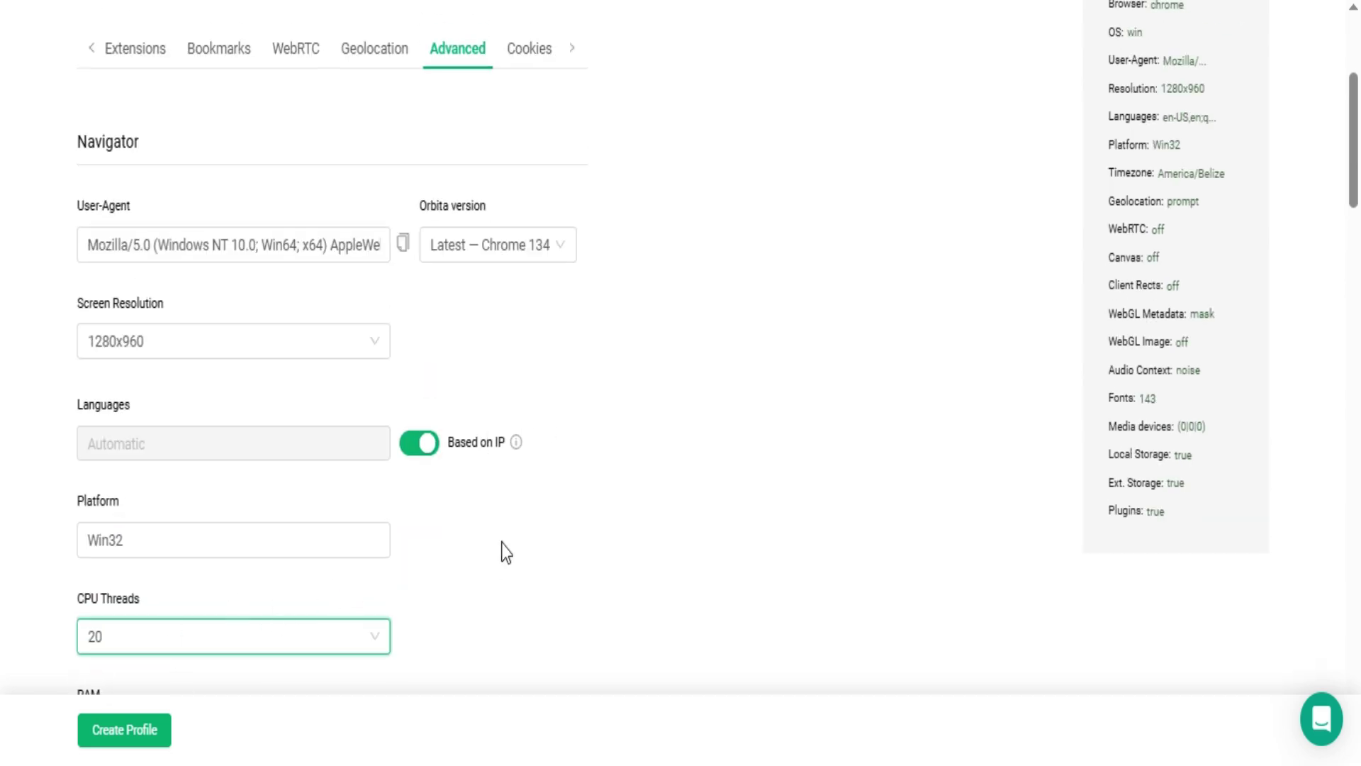
pyautogui.scroll(4, 506, 553)
# Create the profile as wandering-bonus and launch it from the profiles list.
pyautogui.click(538, 301)
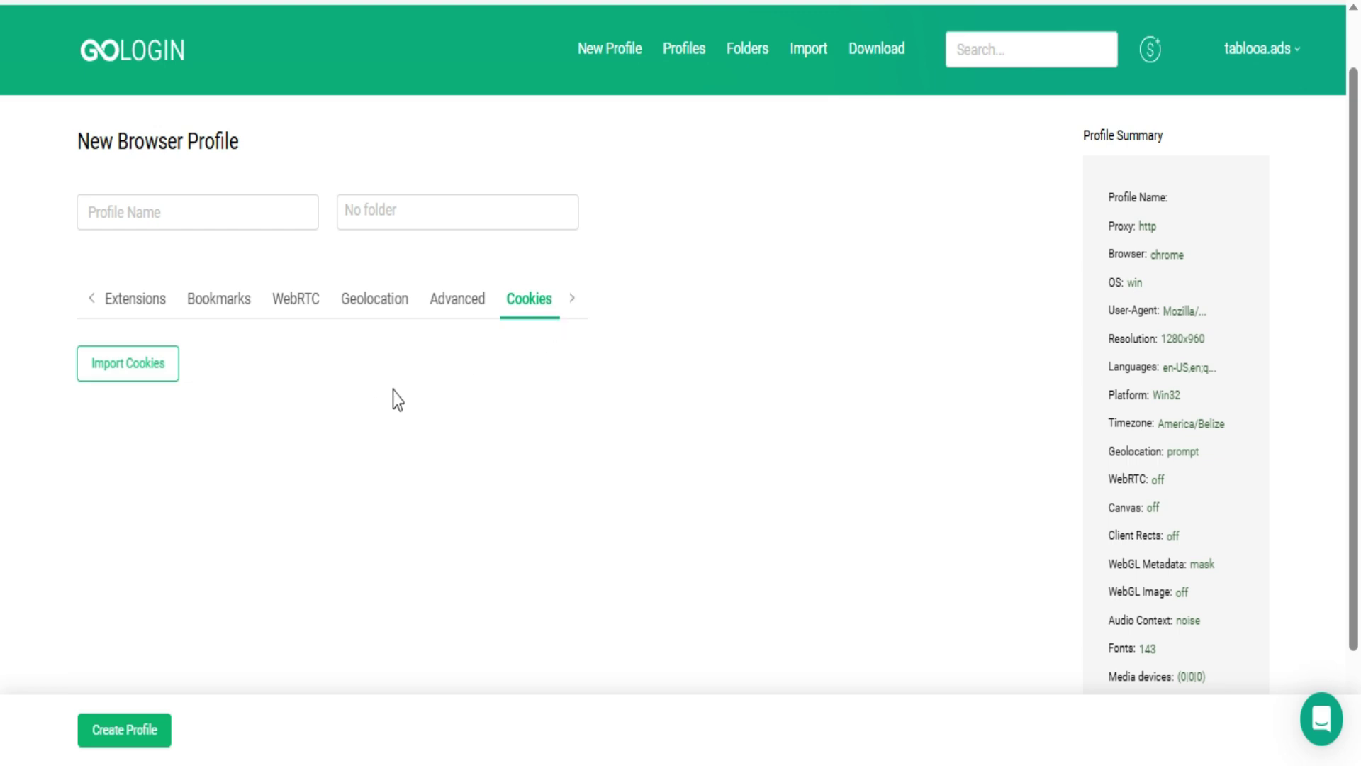
pyautogui.click(144, 713)
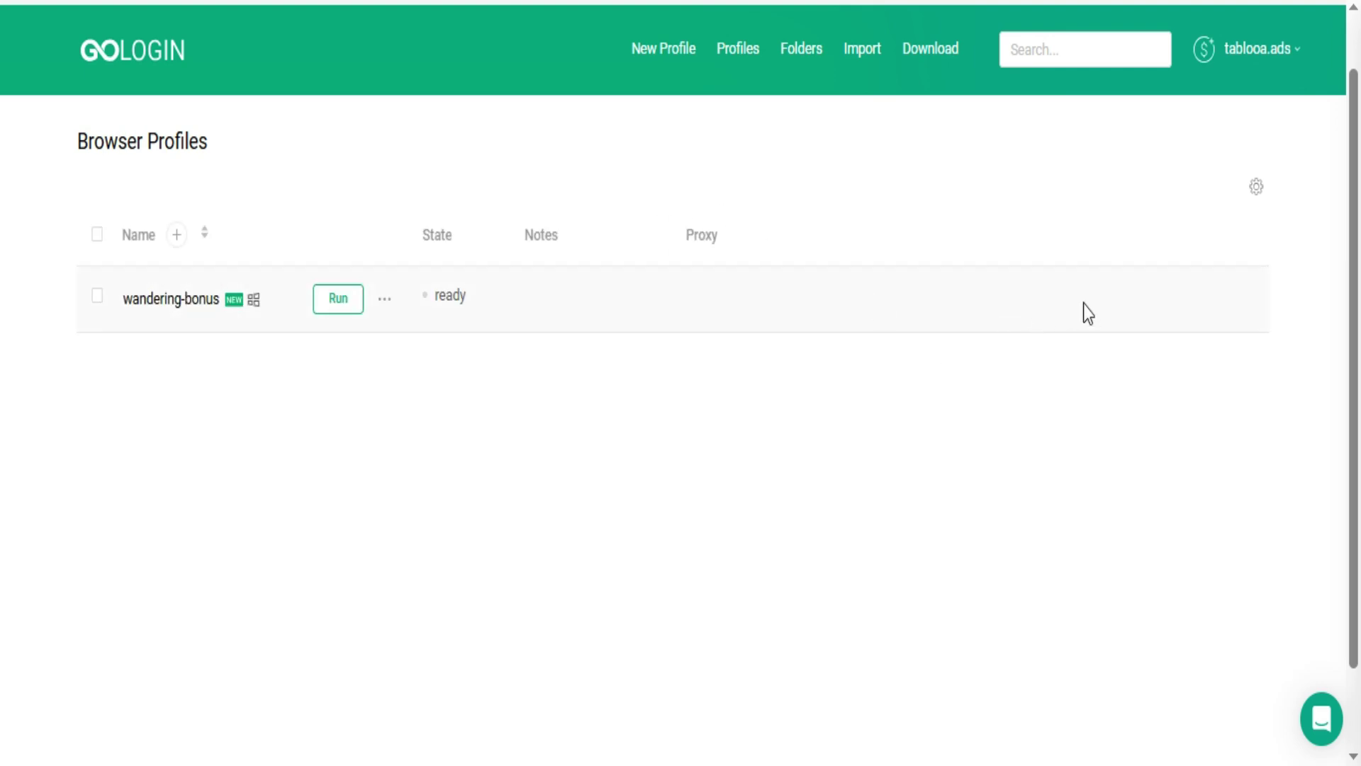
pyautogui.click(344, 304)
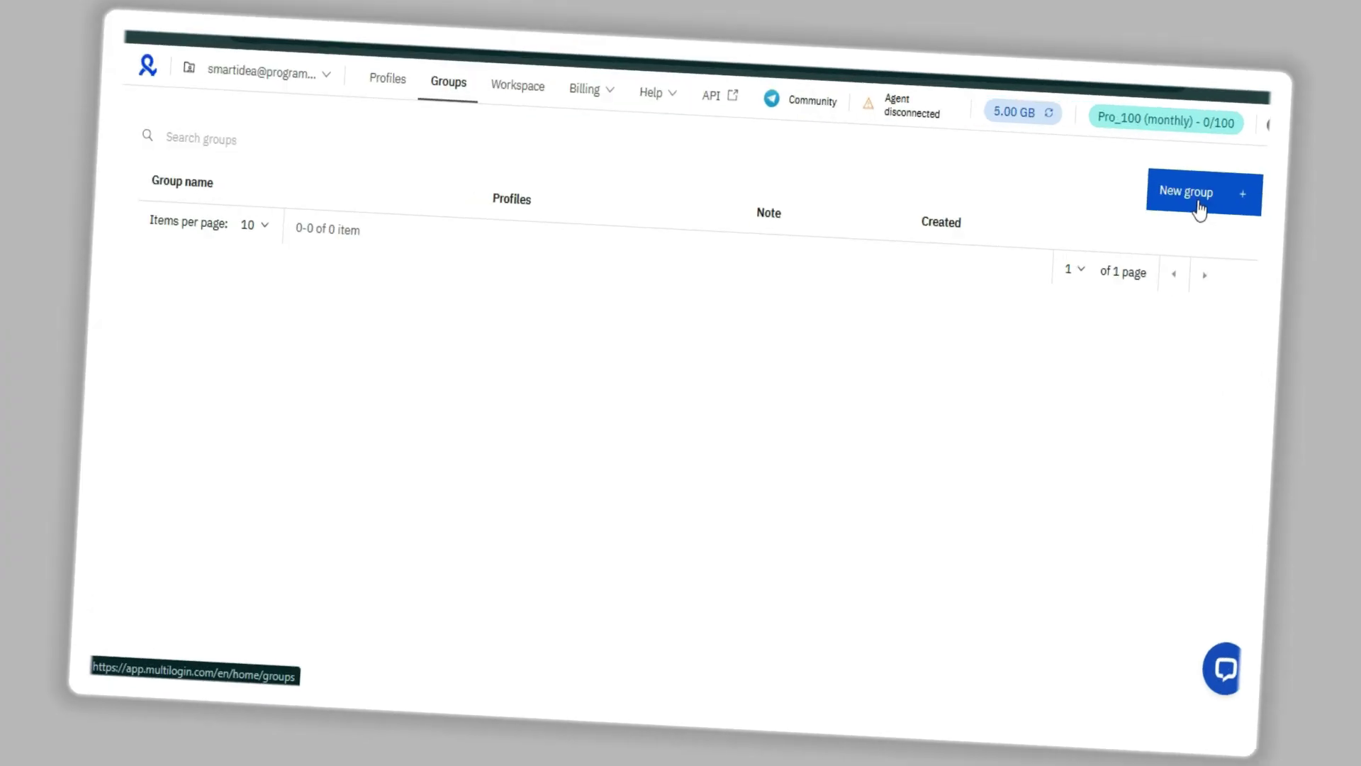
# Close the Create group dialog, go to Profiles and open a New profile form.
pyautogui.click(1201, 206)
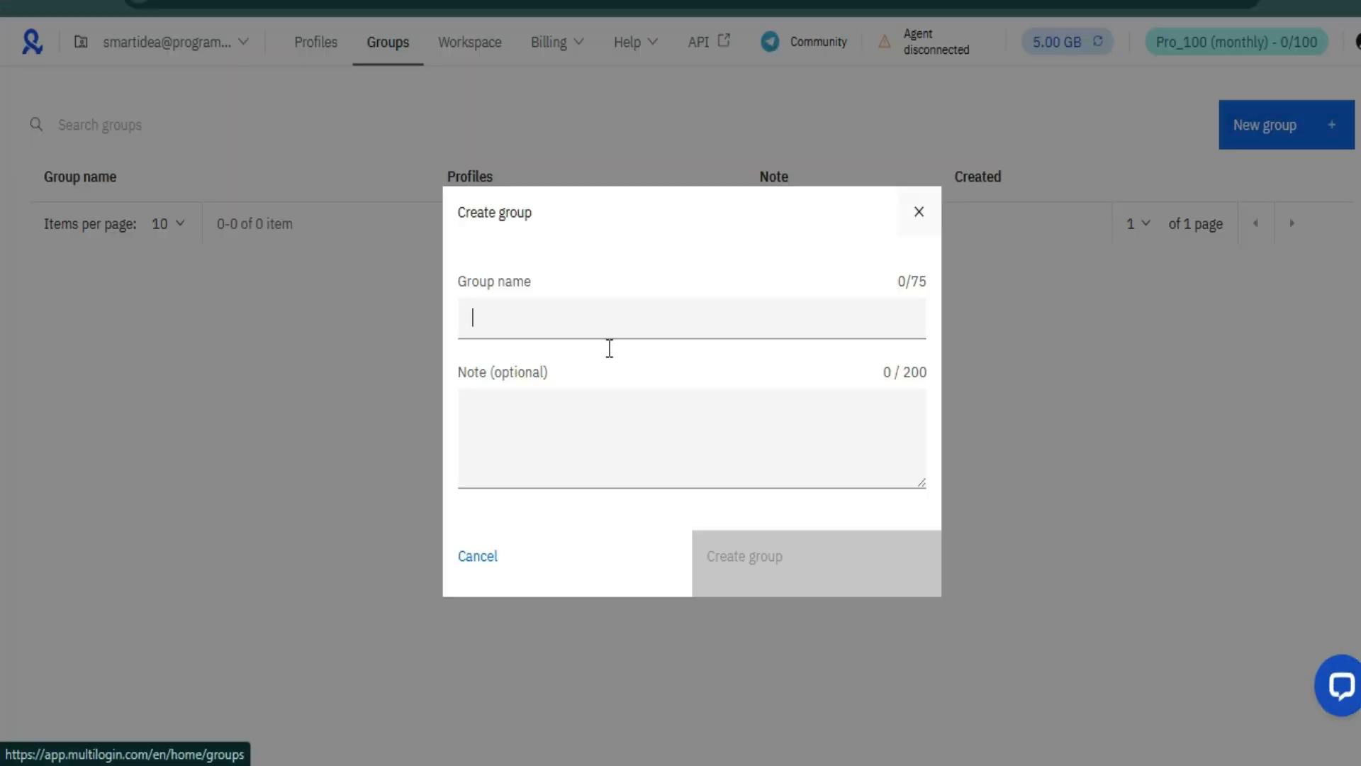
pyautogui.click(920, 213)
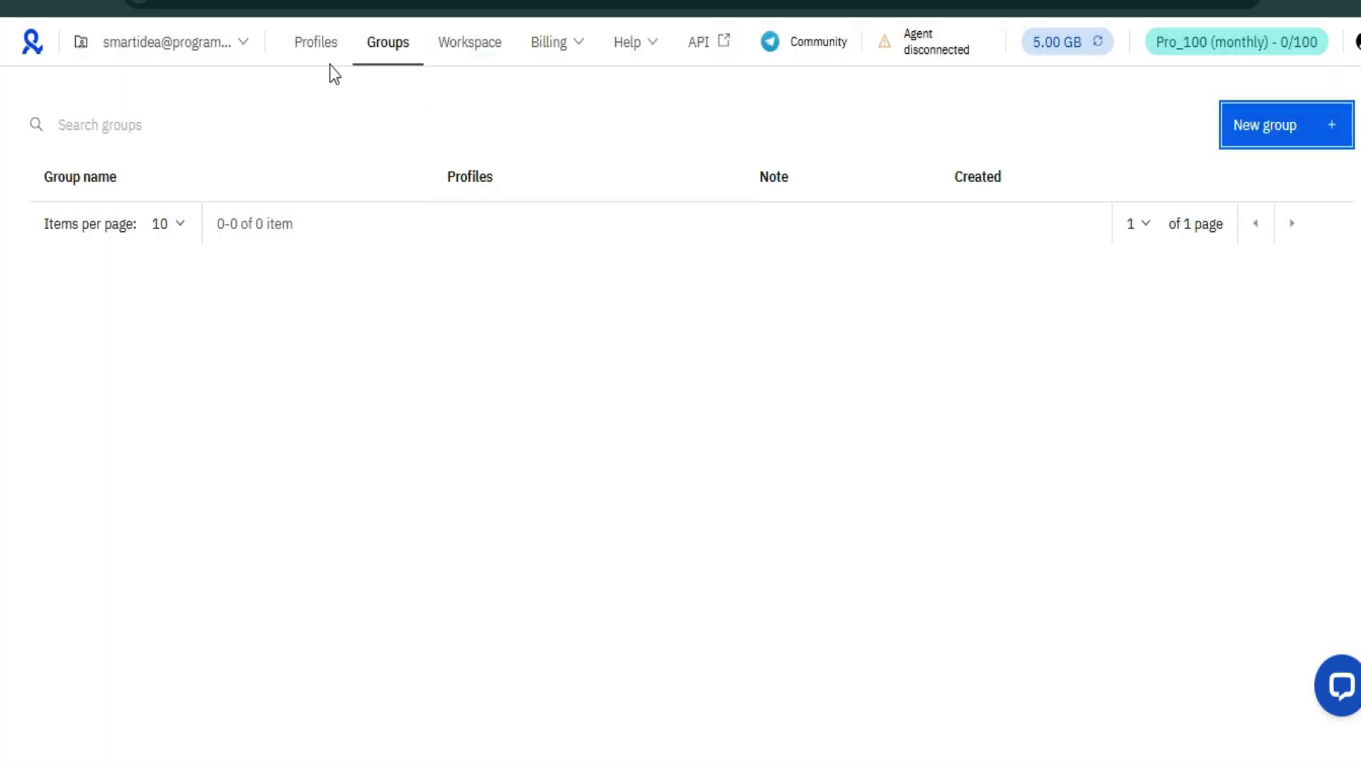
pyautogui.click(284, 60)
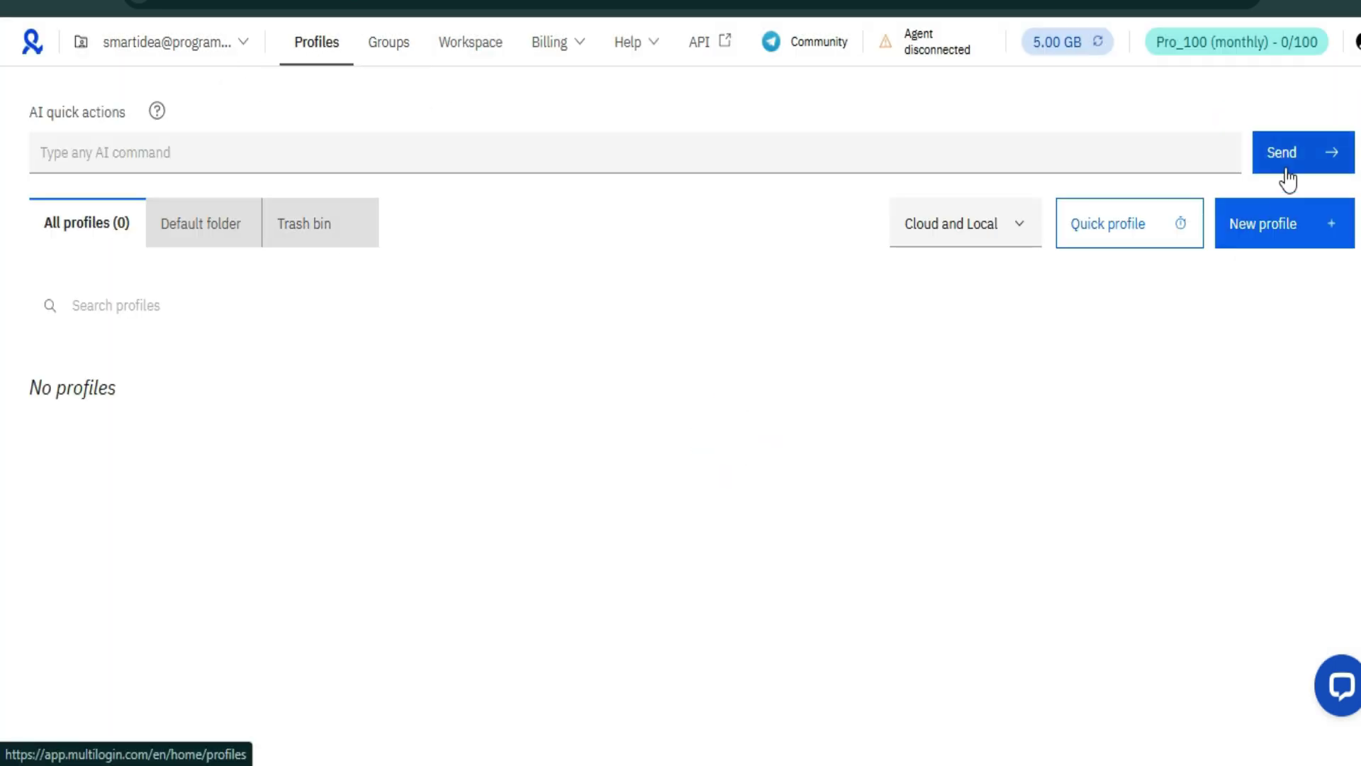
pyautogui.click(1263, 241)
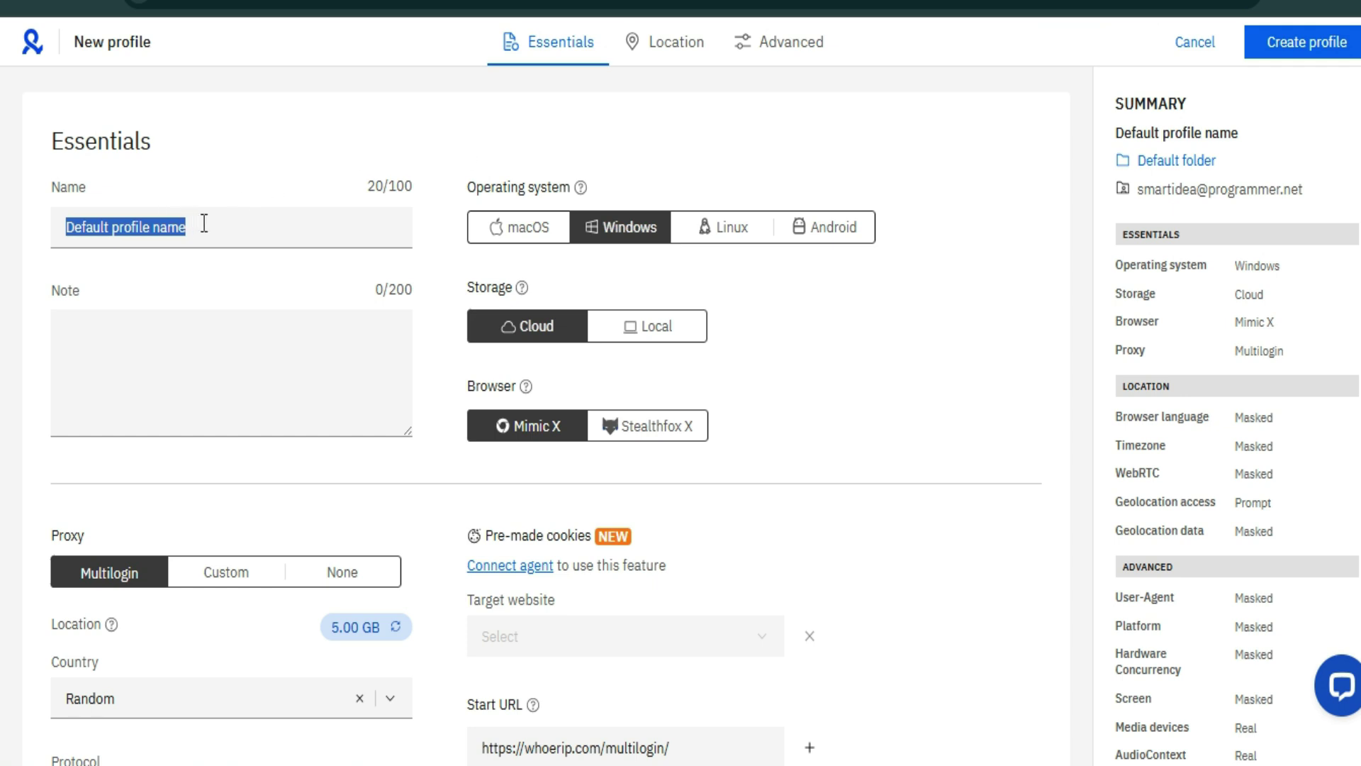
# Dismiss the 'Fresh profile setup UI' popup and start typing 'Google ads 1' over the default name.
pyautogui.click(210, 225)
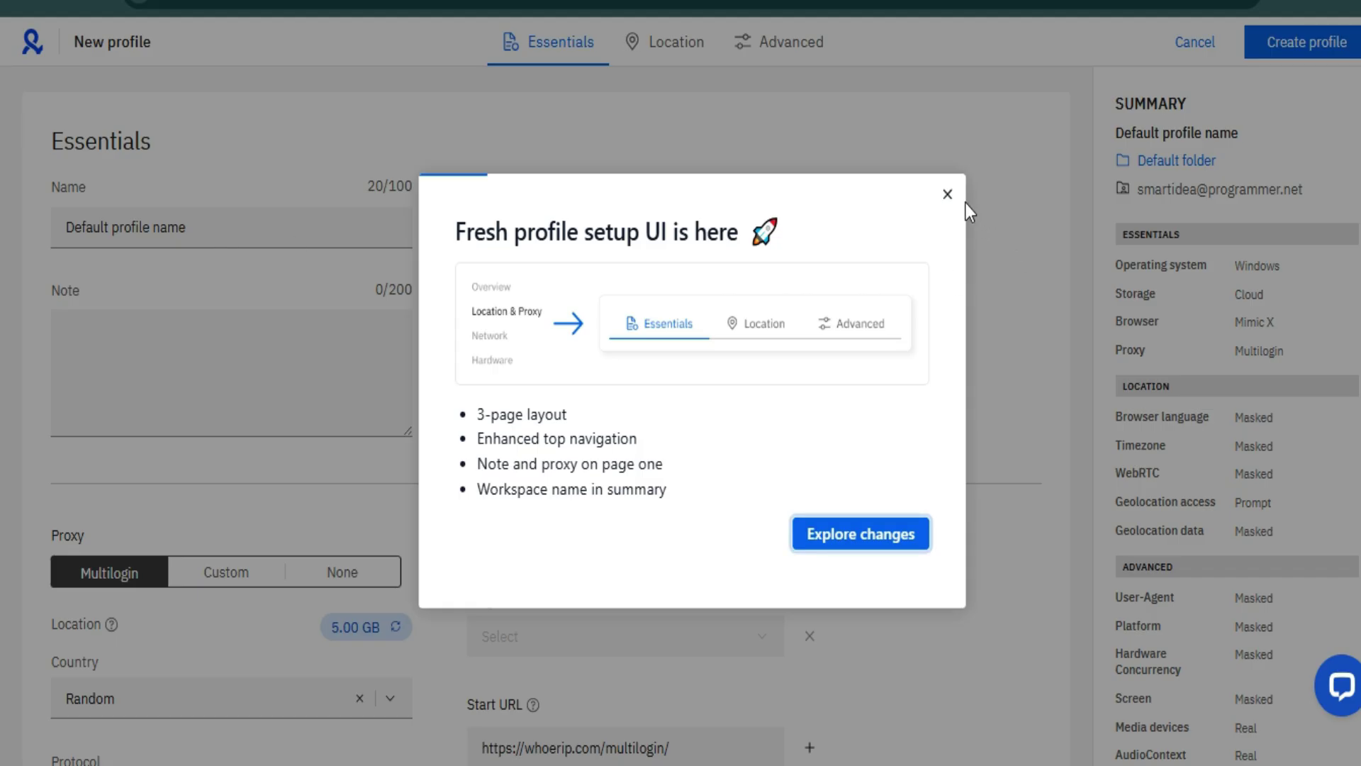
pyautogui.click(948, 195)
pyautogui.tripleClick(246, 232)
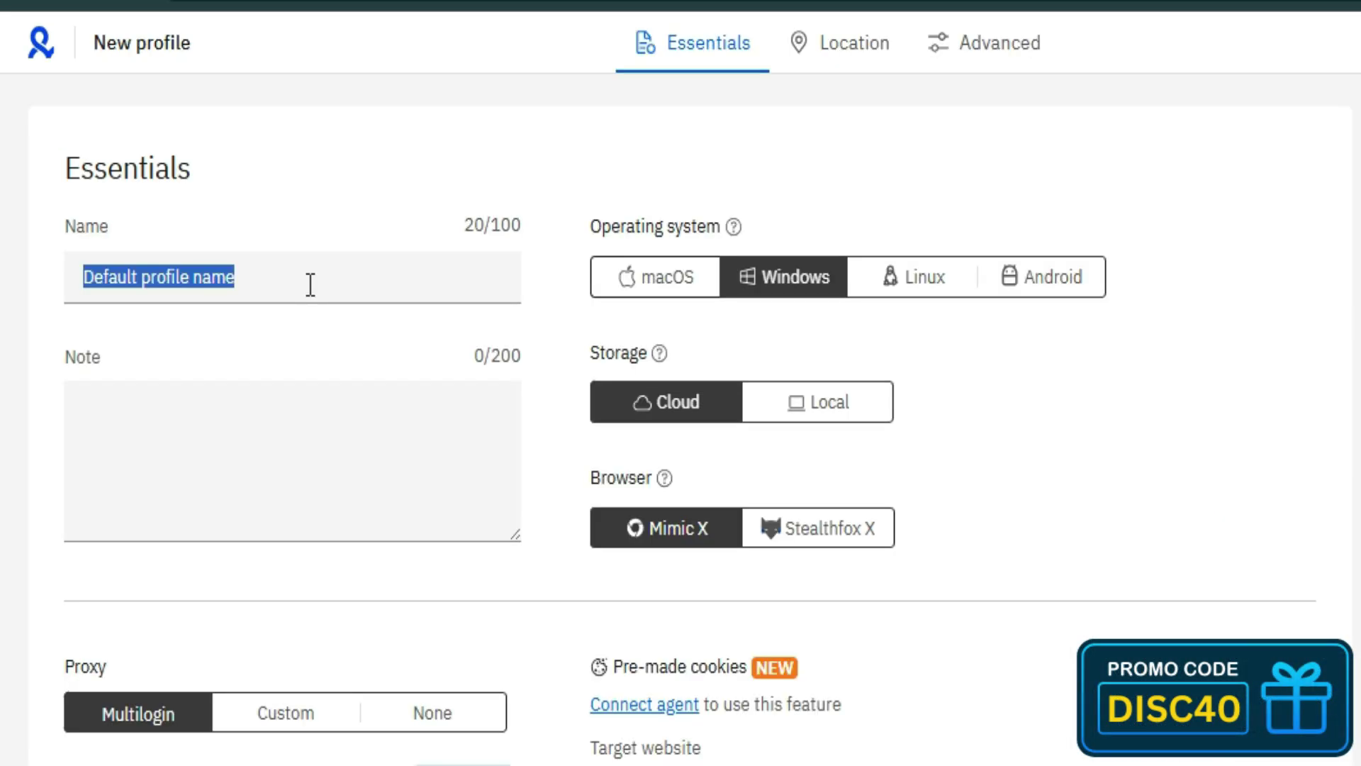
pyautogui.write('Google ads 1')
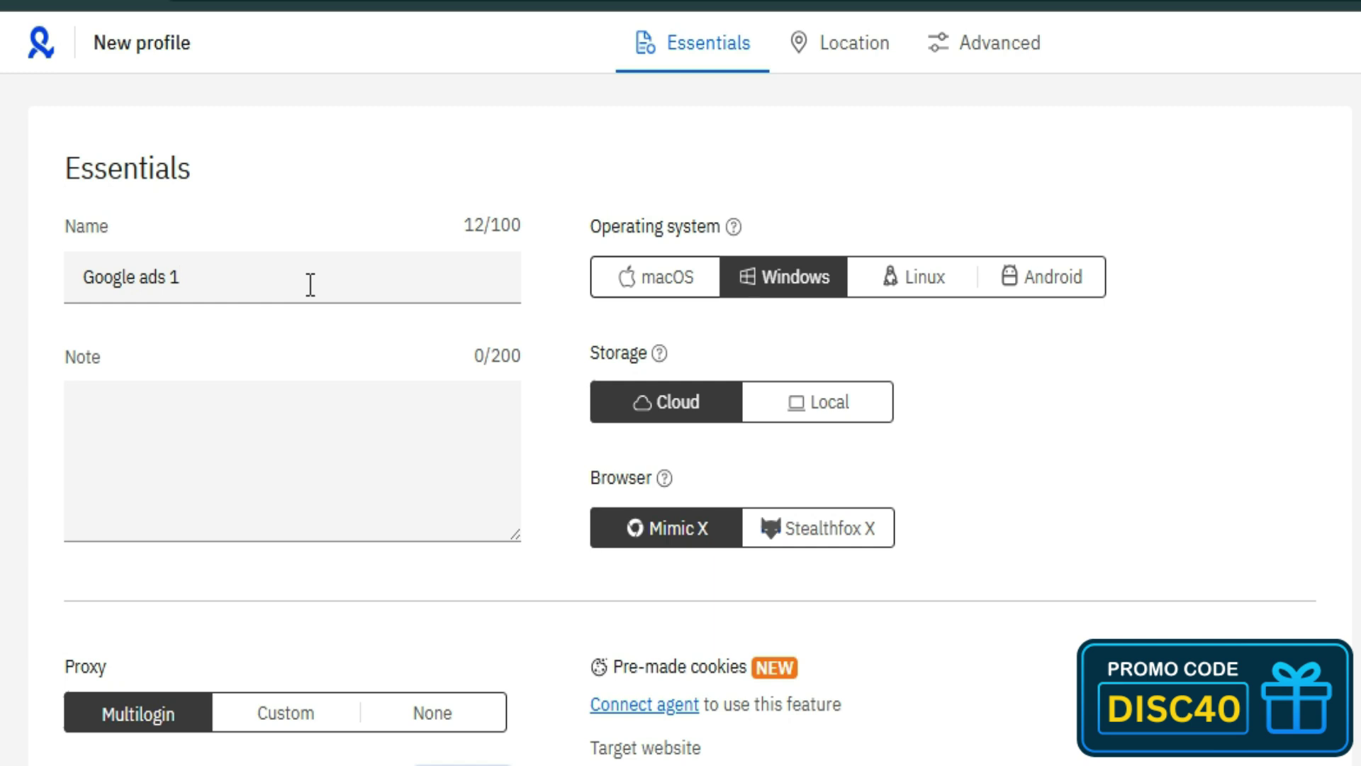
# Keep Windows selected as the operating system for the 'Google ads 1' profile.
pyautogui.click(753, 292)
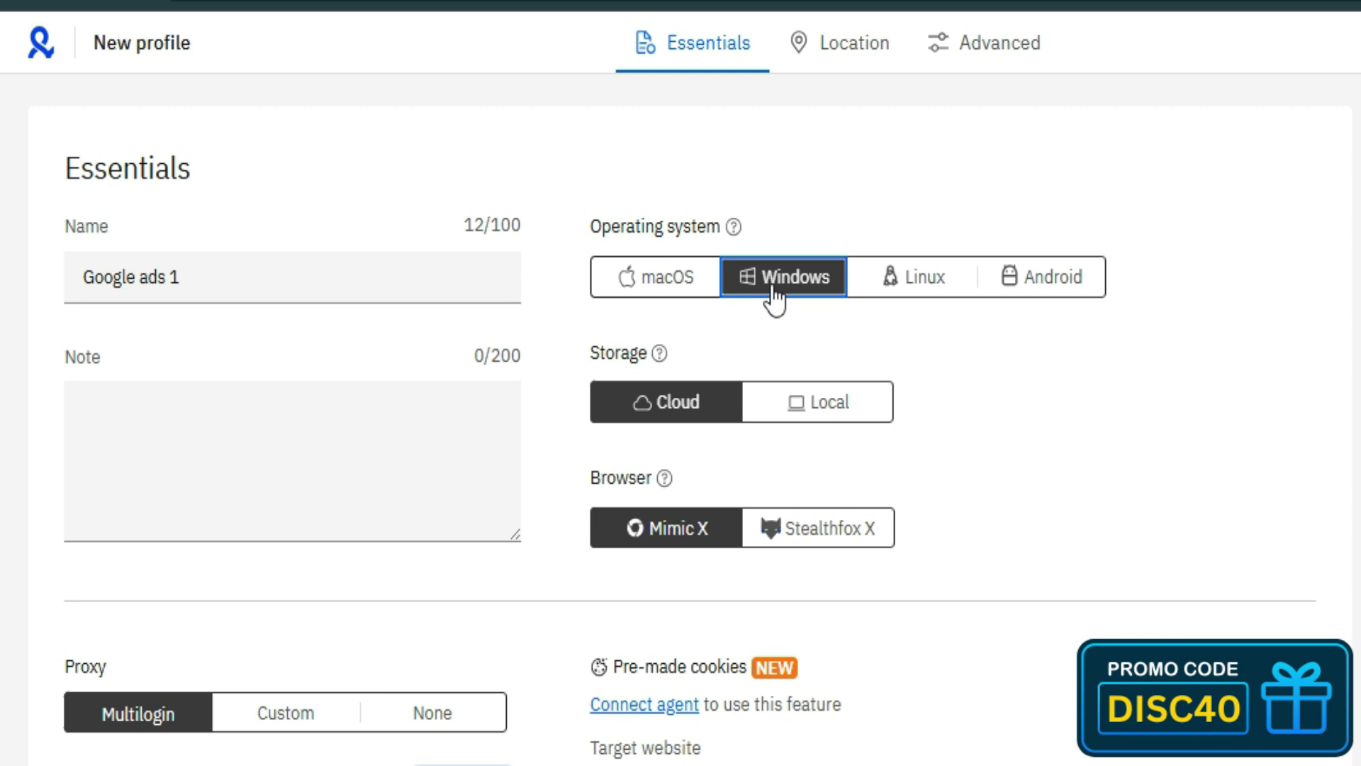
pyautogui.doubleClick(619, 353)
pyautogui.click(678, 386)
pyautogui.moveTo(591, 353); pyautogui.dragTo(649, 353)
pyautogui.click(652, 352)
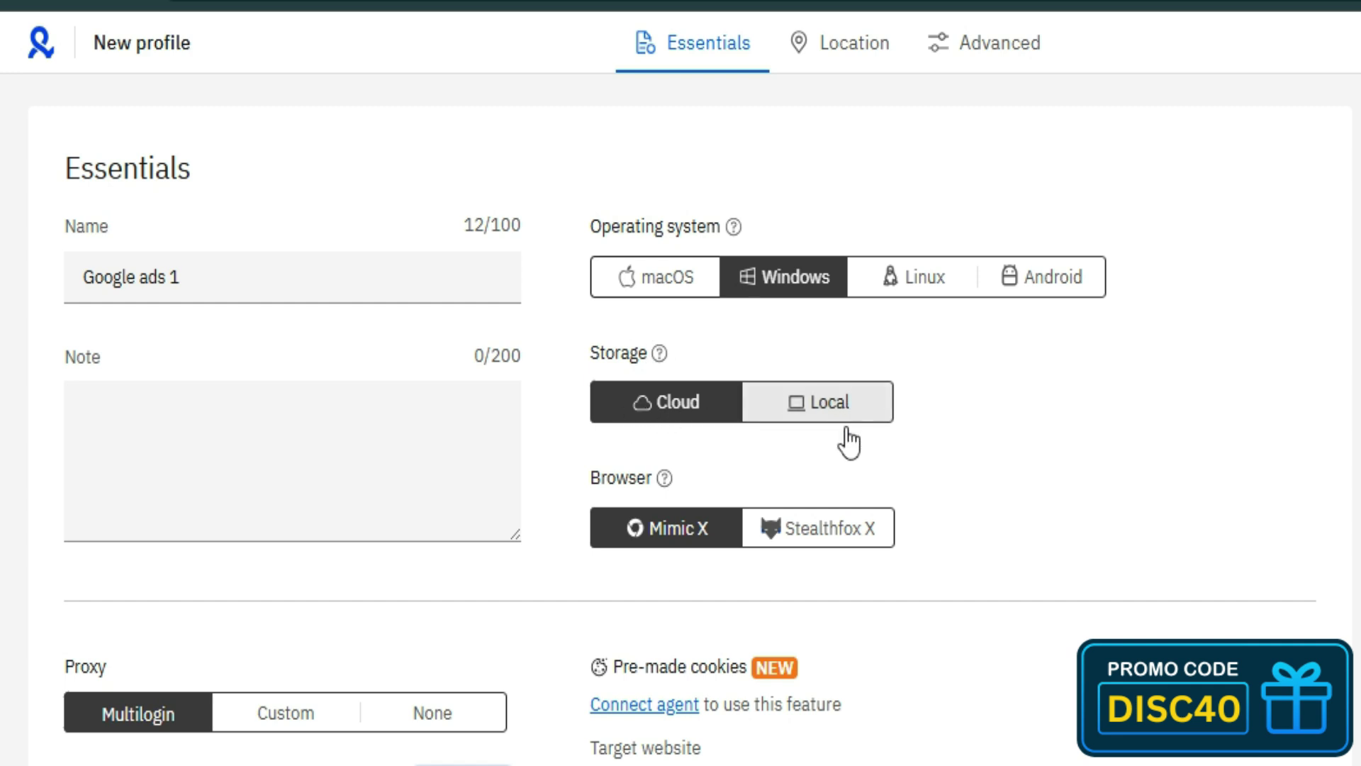
pyautogui.click(688, 420)
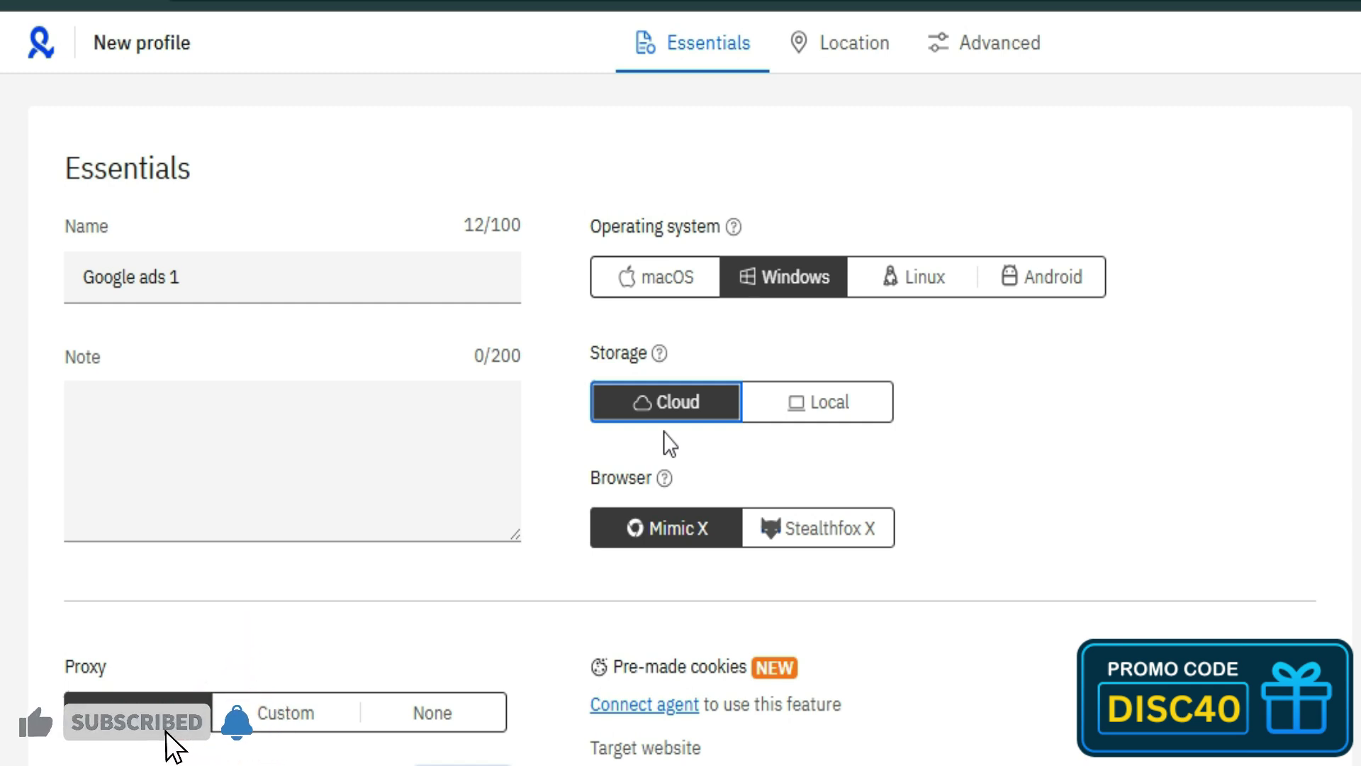
pyautogui.click(827, 415)
pyautogui.moveTo(647, 466); pyautogui.dragTo(792, 496)
pyautogui.click(793, 496)
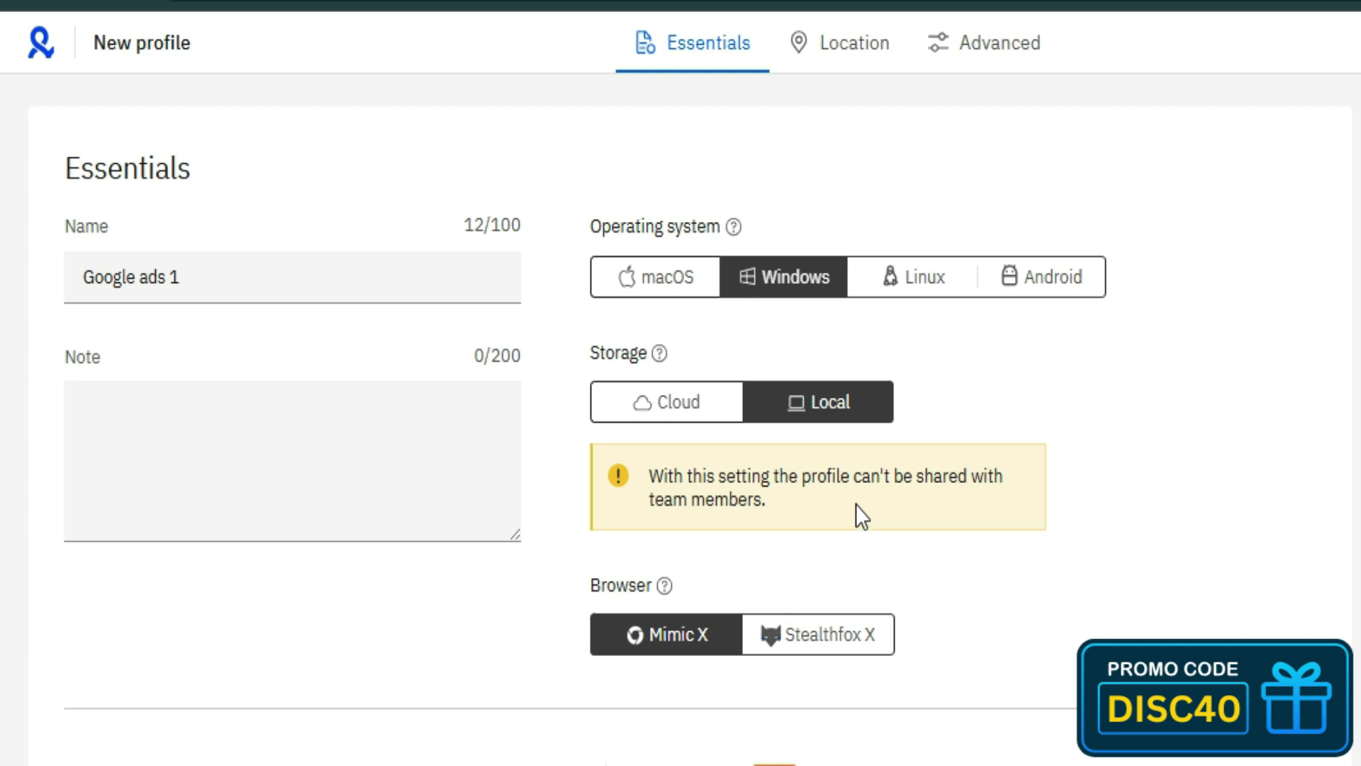
pyautogui.click(690, 415)
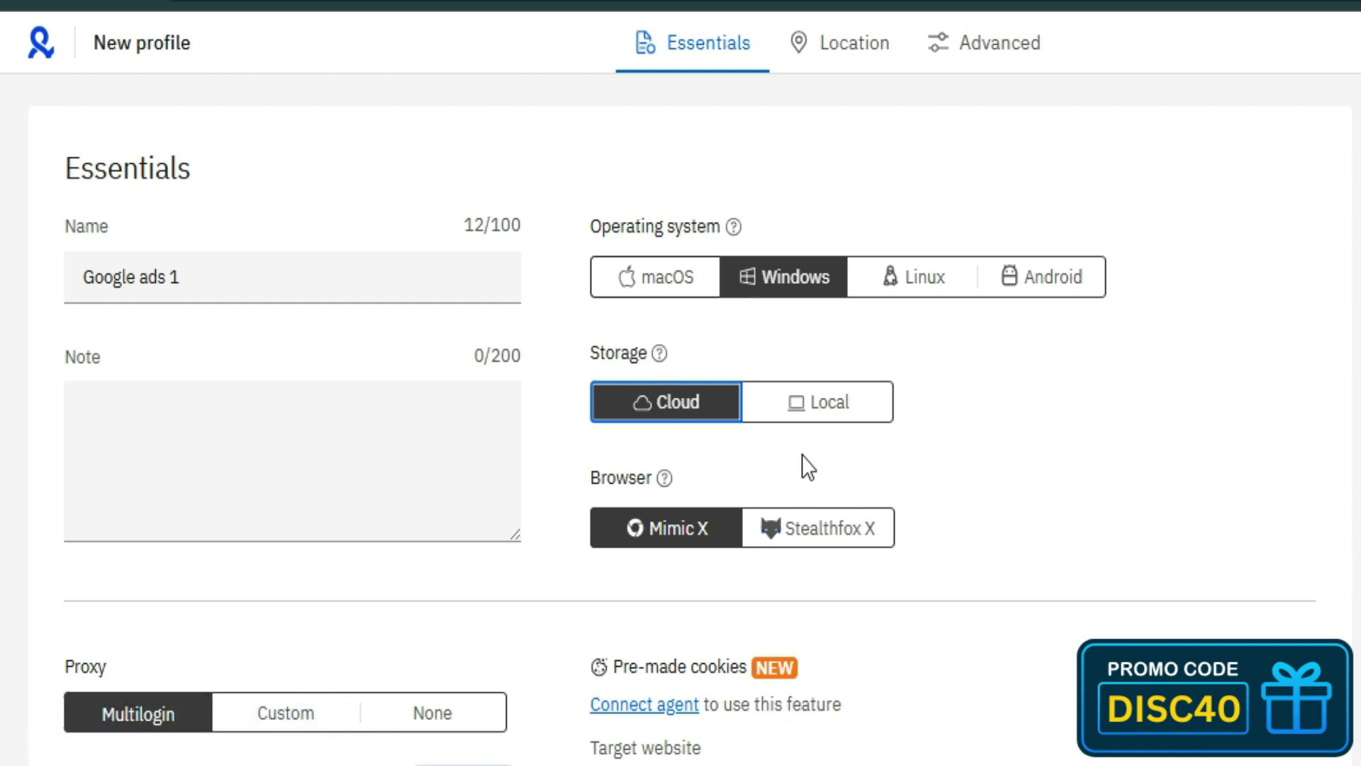
# Switch the profile's browser from Mimic X to Stealthfox X and leave it selected.
pyautogui.doubleClick(631, 479)
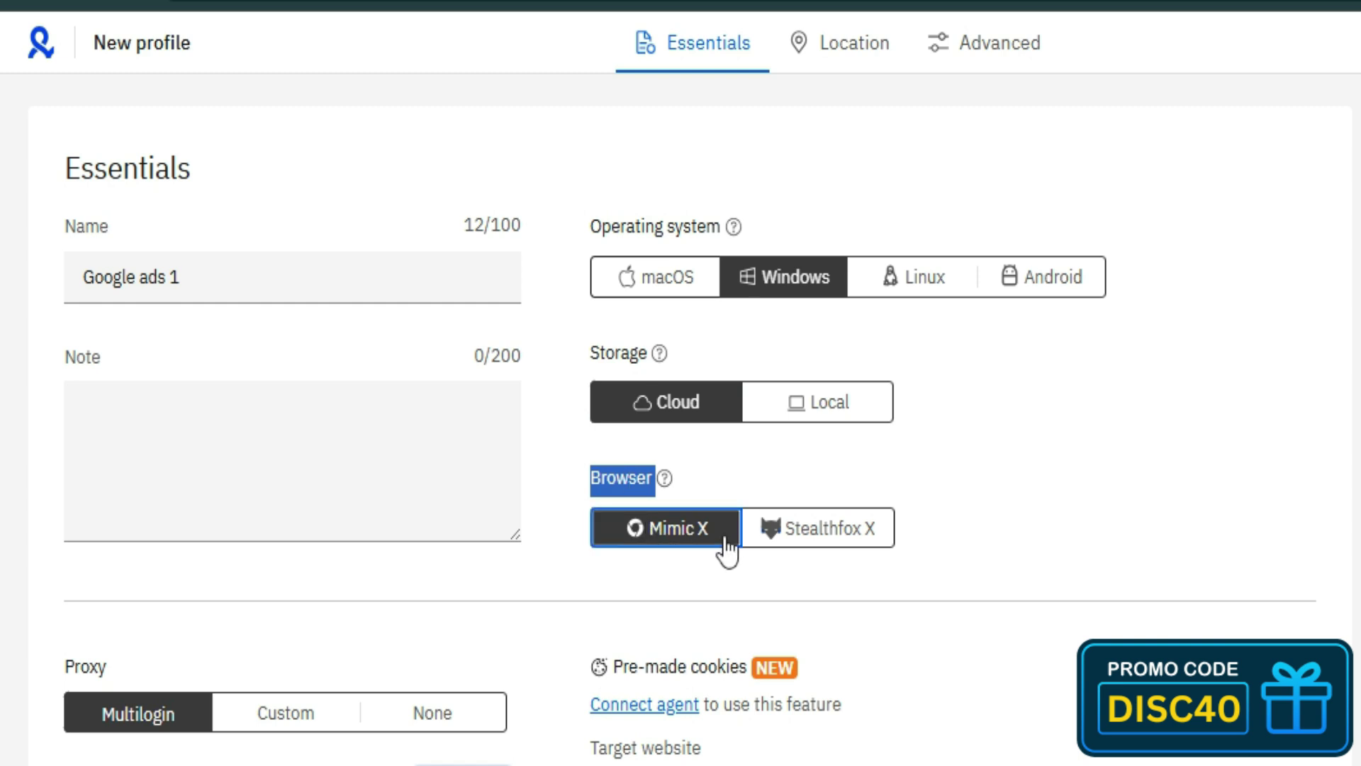
pyautogui.click(808, 548)
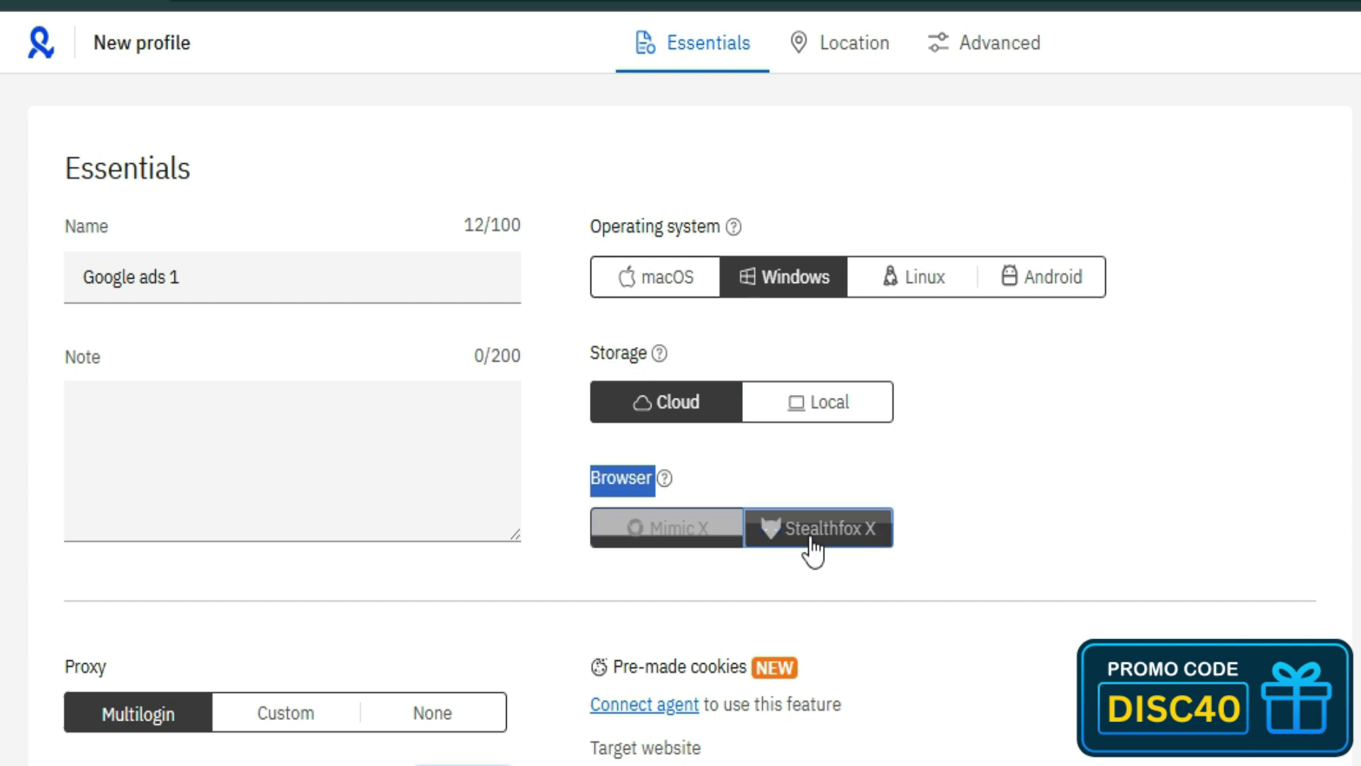
pyautogui.click(681, 543)
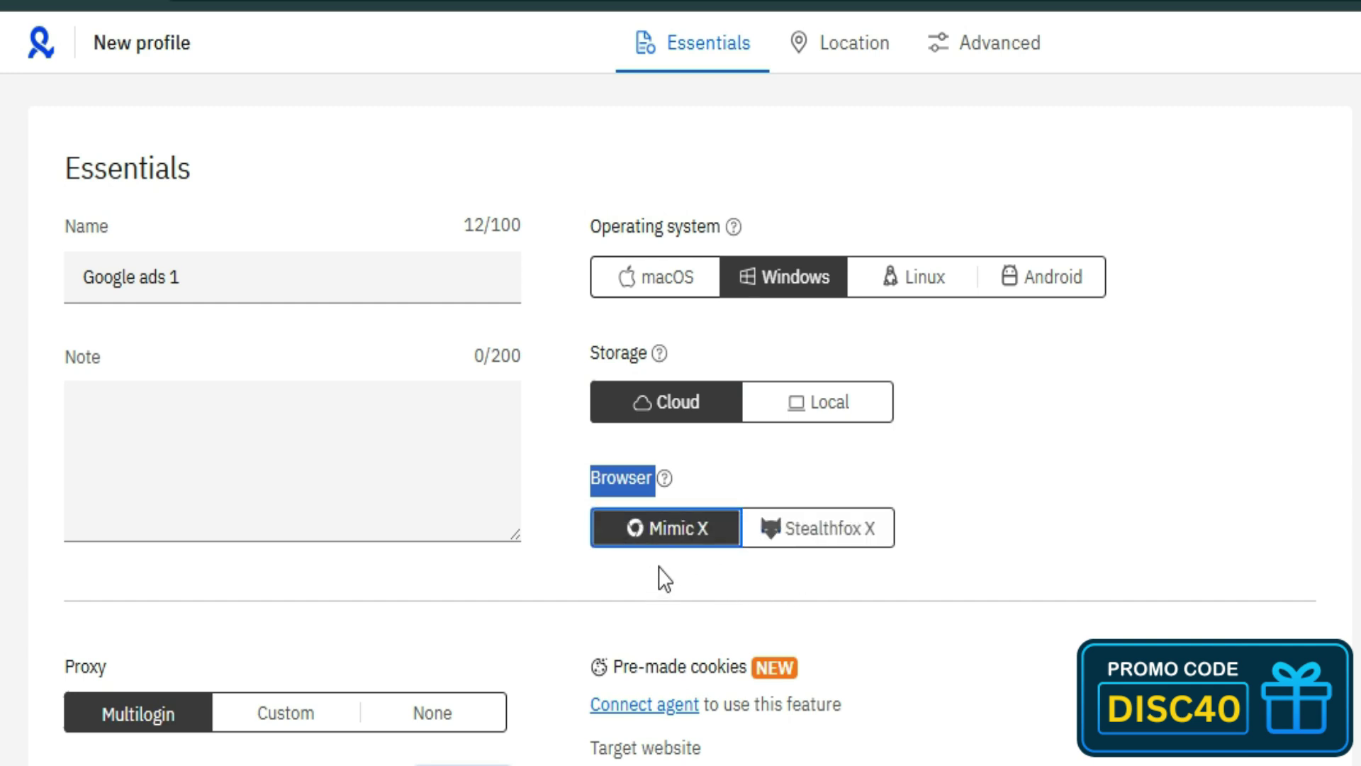
pyautogui.click(665, 579)
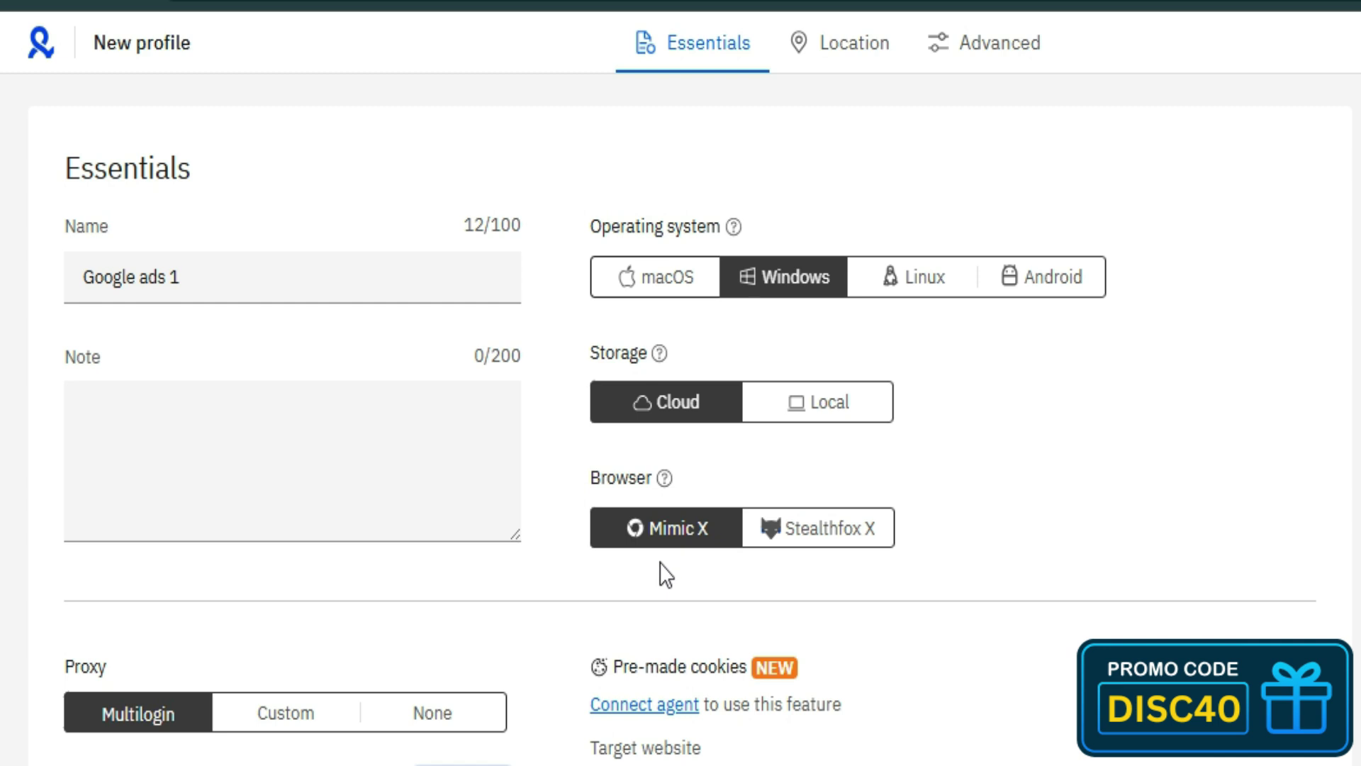
pyautogui.click(780, 538)
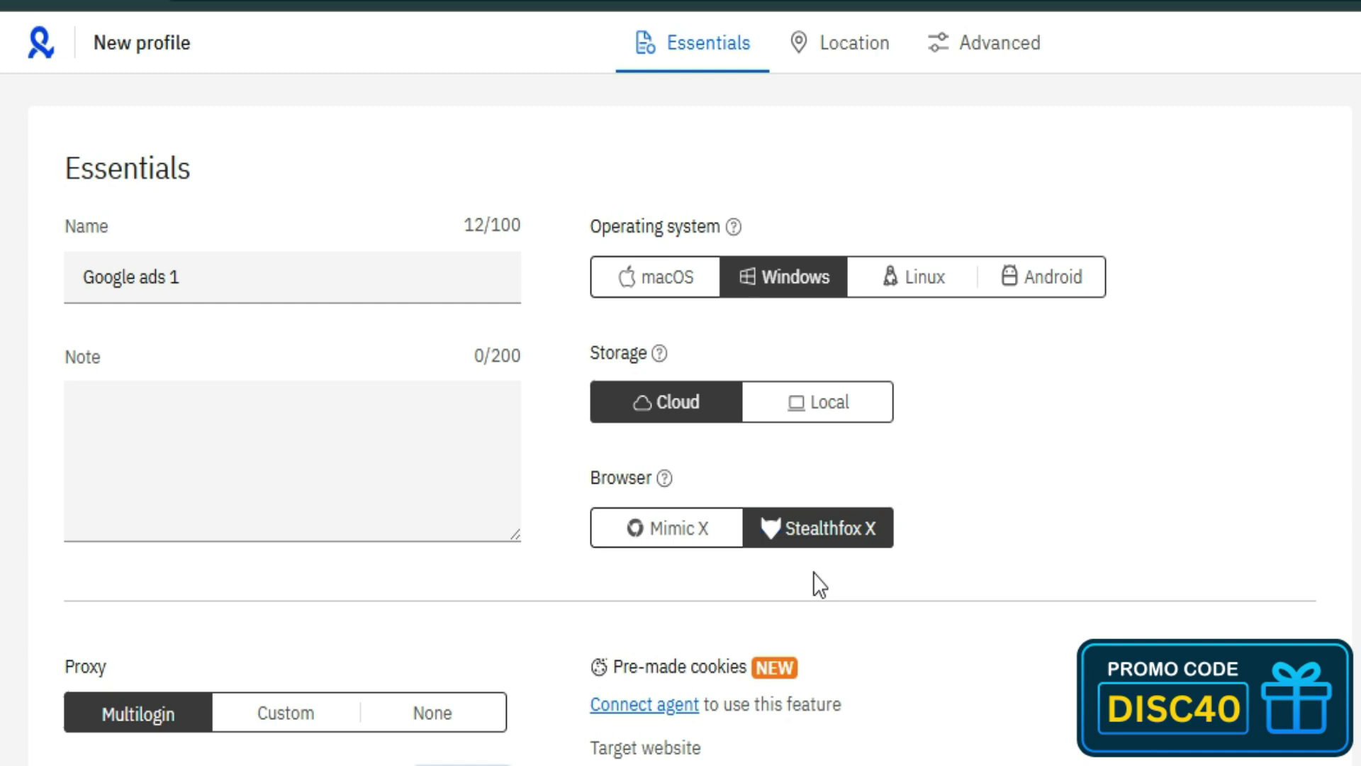
pyautogui.click(800, 543)
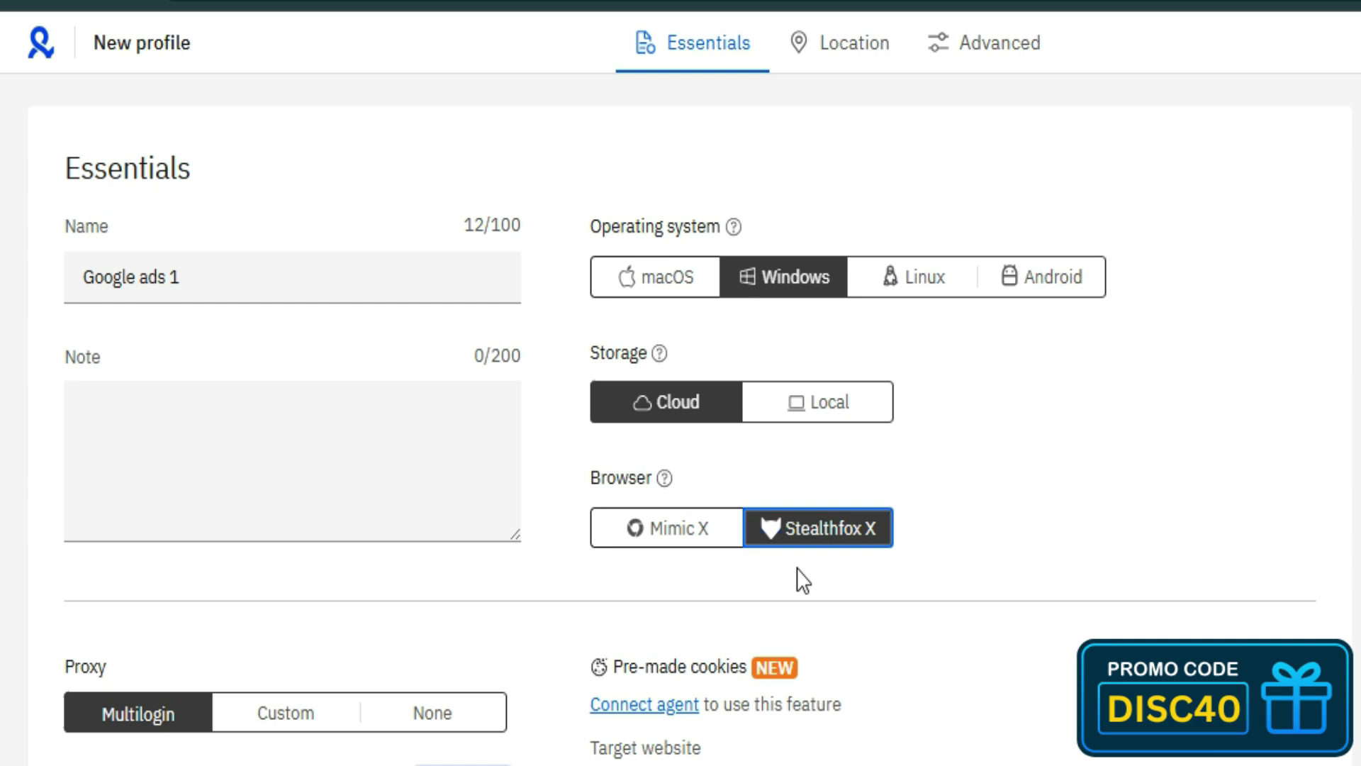
# Clear the Random proxy country, then try a Custom proxy with the SOCKS5 protocol.
pyautogui.scroll(-5, 931, 519)
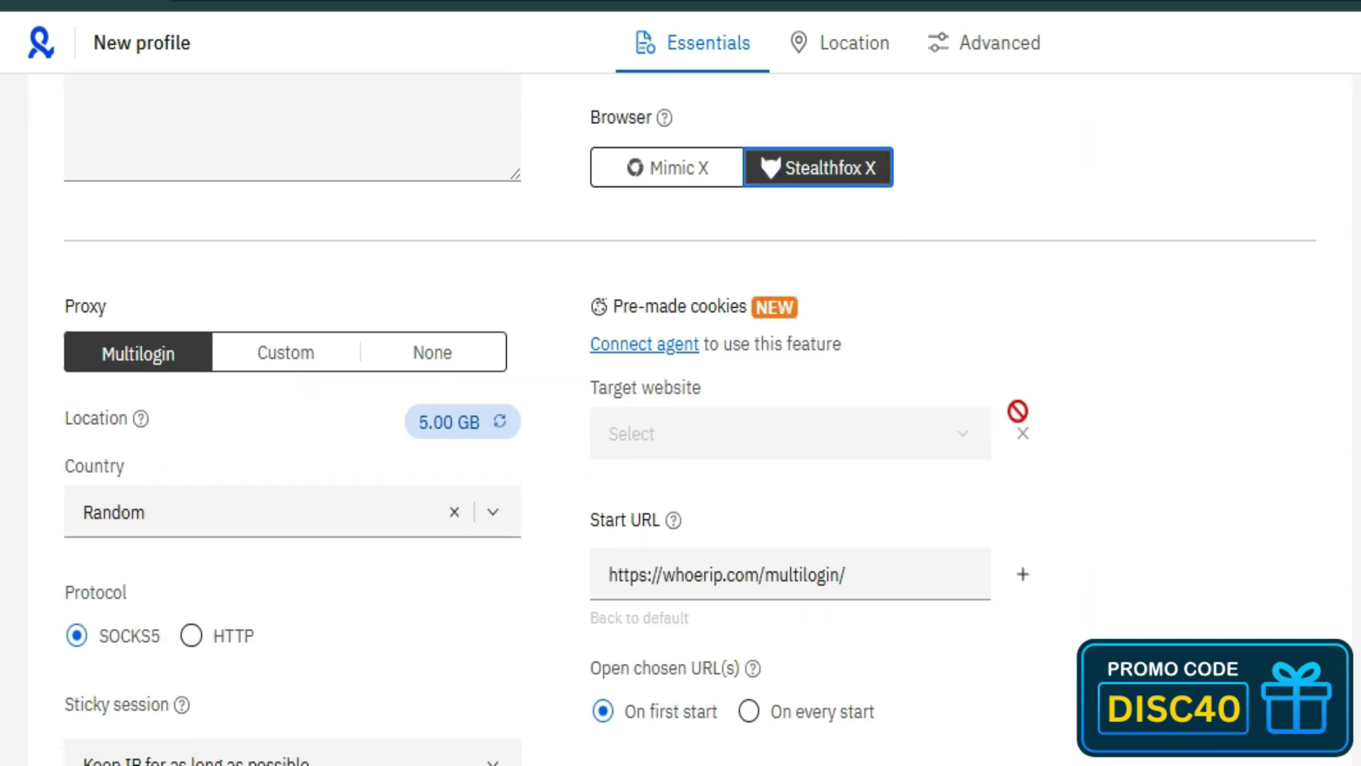
pyautogui.click(922, 306)
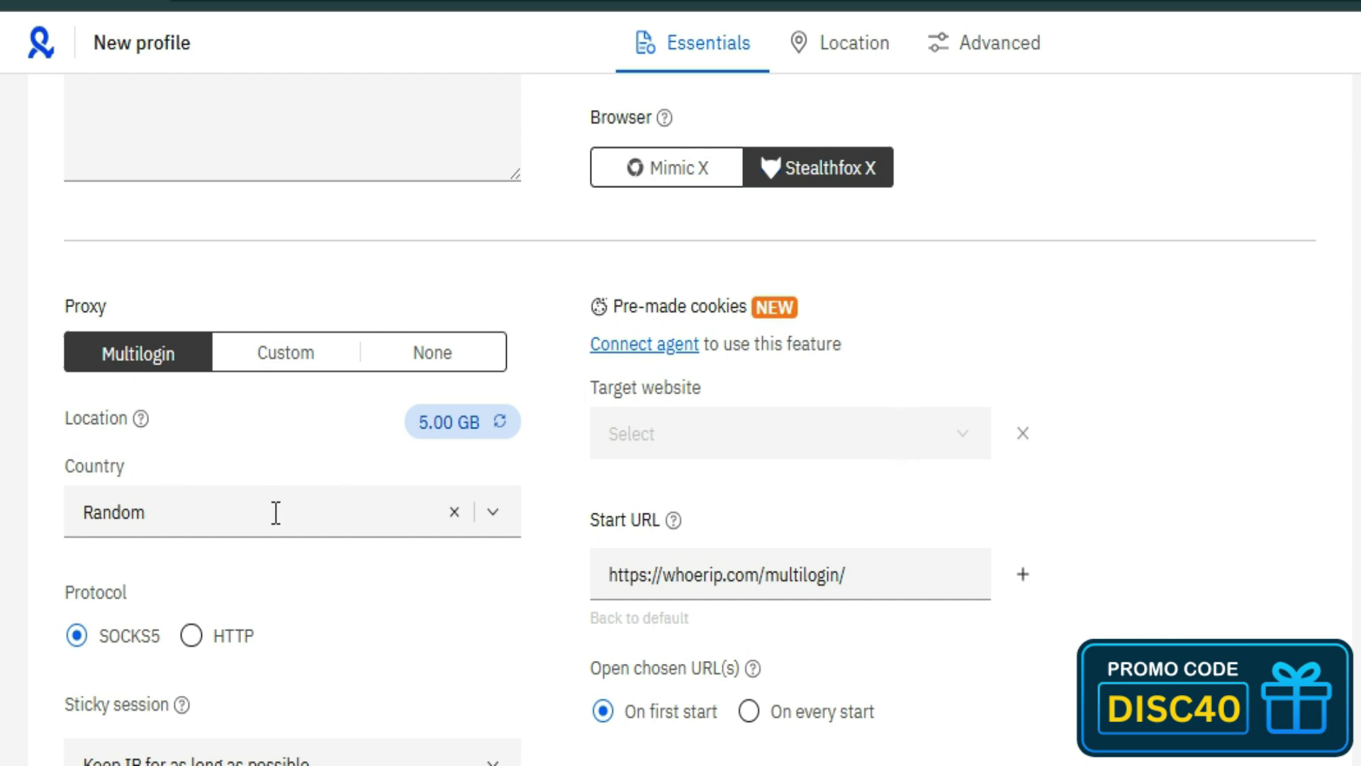
pyautogui.click(188, 379)
pyautogui.click(186, 392)
pyautogui.click(454, 512)
pyautogui.click(256, 522)
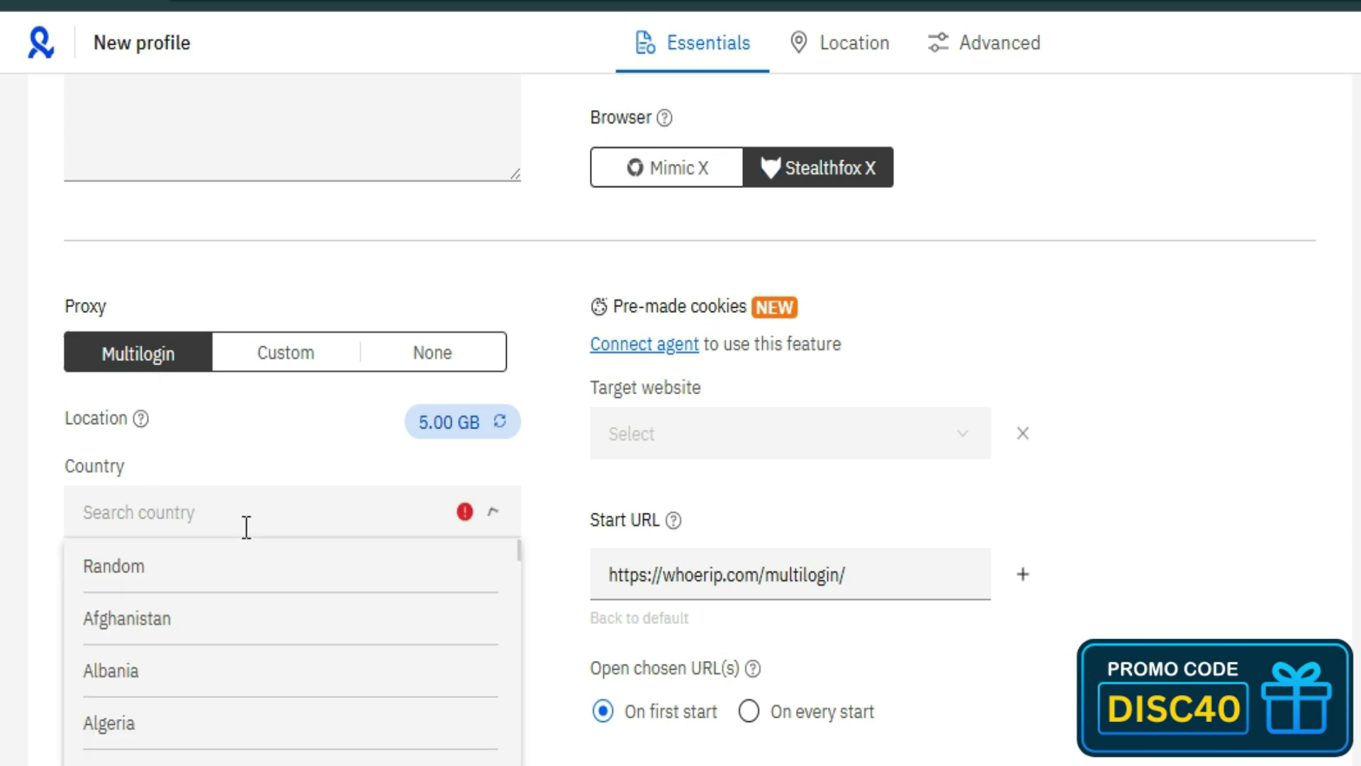
pyautogui.scroll(-8, 265, 624)
pyautogui.scroll(8, 266, 617)
pyautogui.click(203, 606)
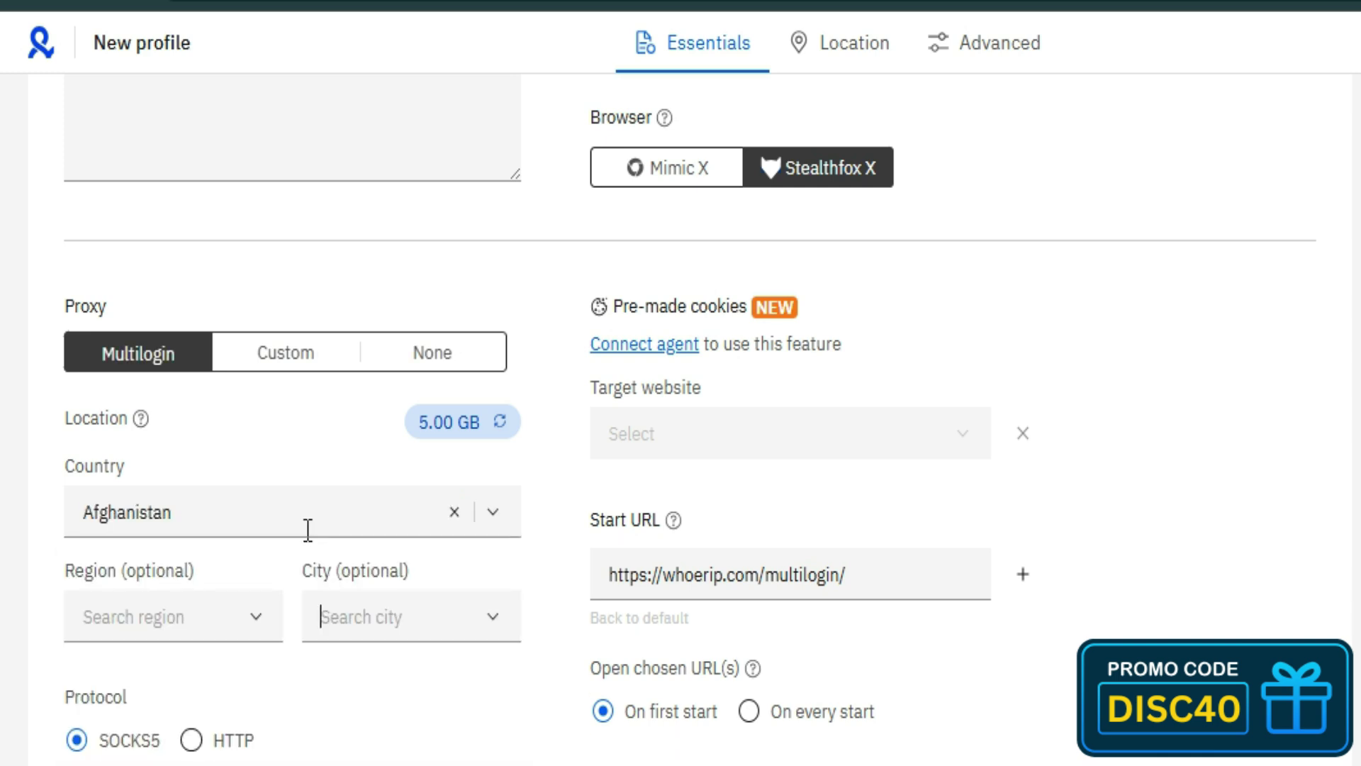
pyautogui.click(451, 512)
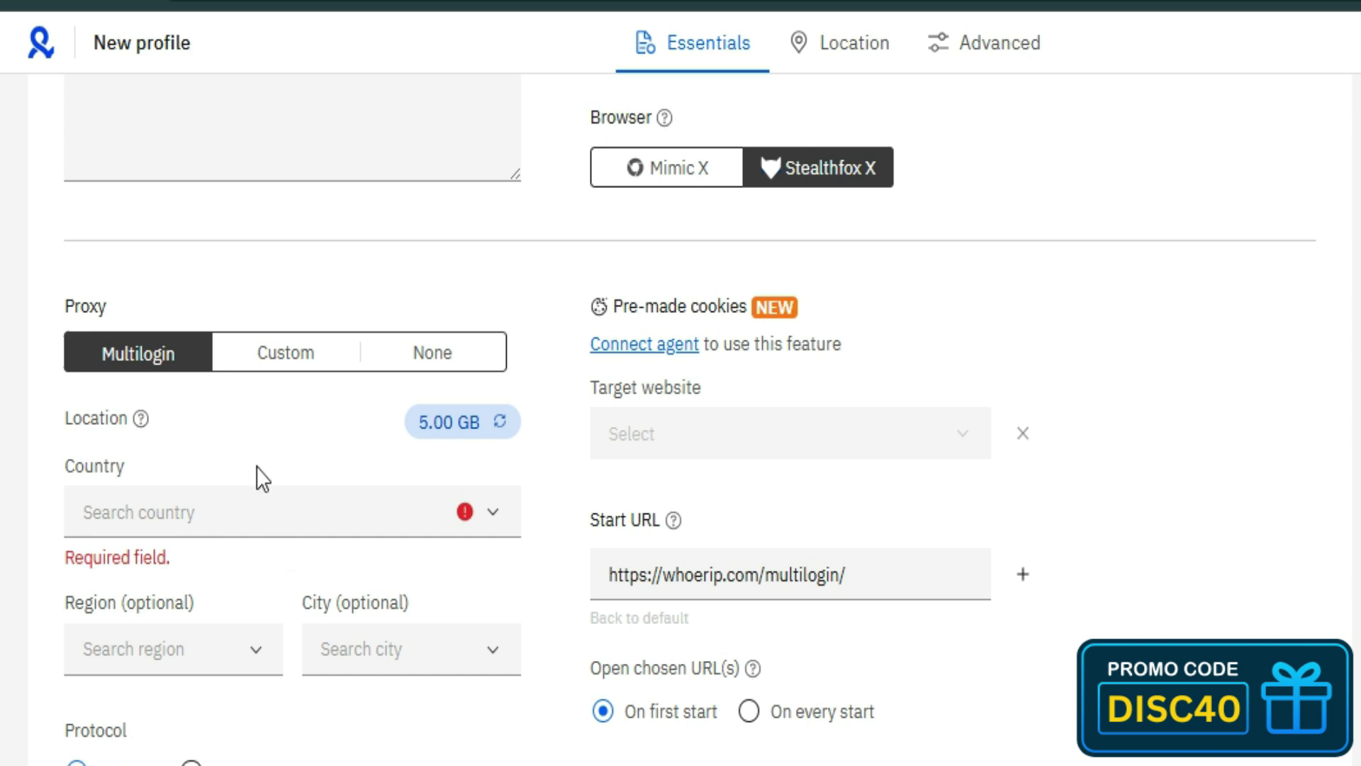
pyautogui.click(296, 358)
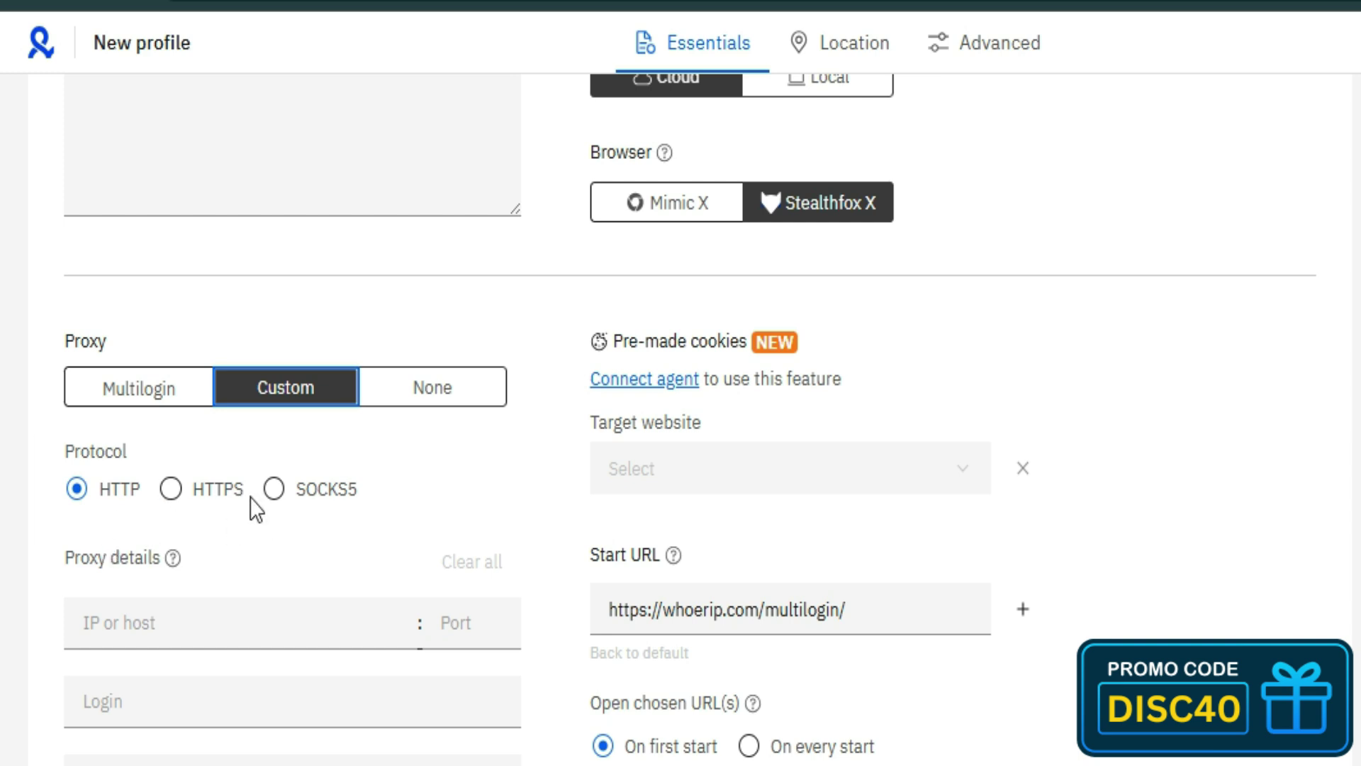
pyautogui.click(275, 490)
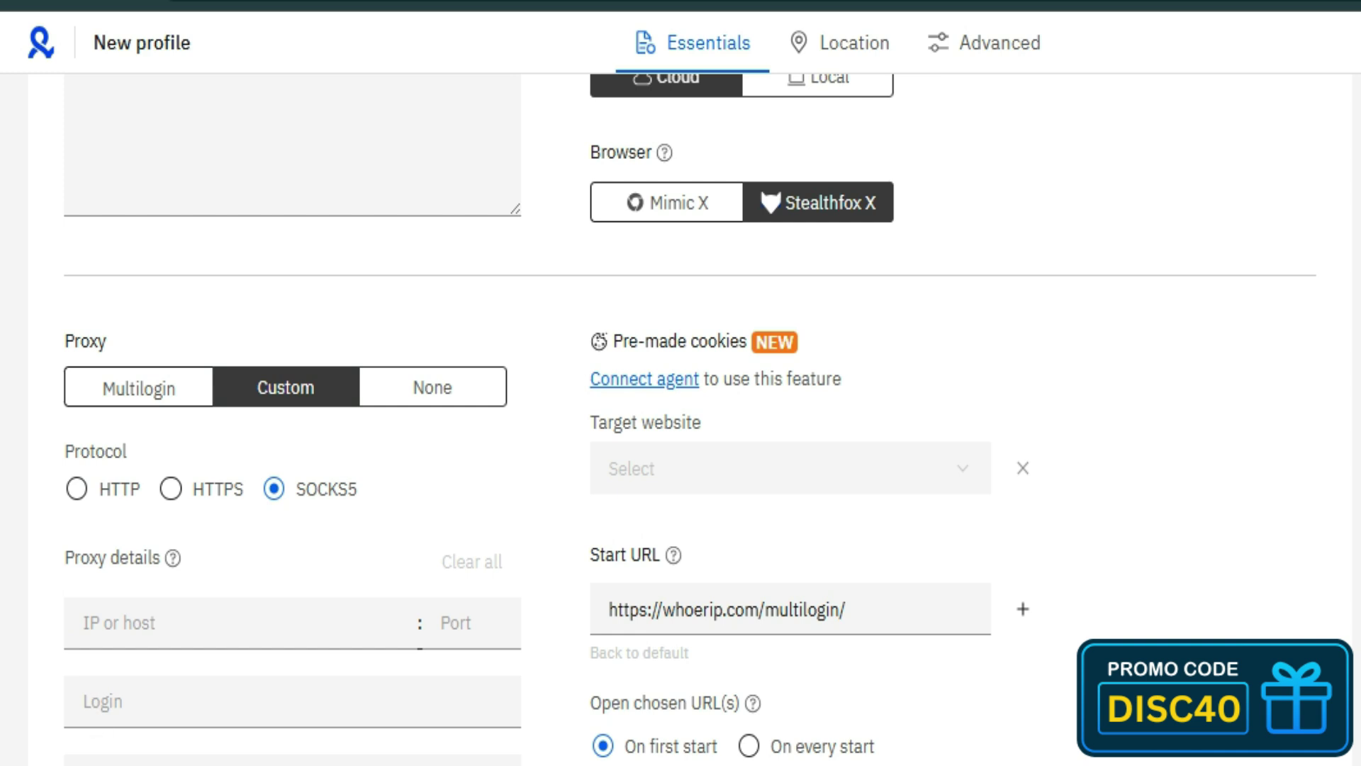
# Switch back to the Multilogin proxy located in Beaumont, California.
pyautogui.click(129, 399)
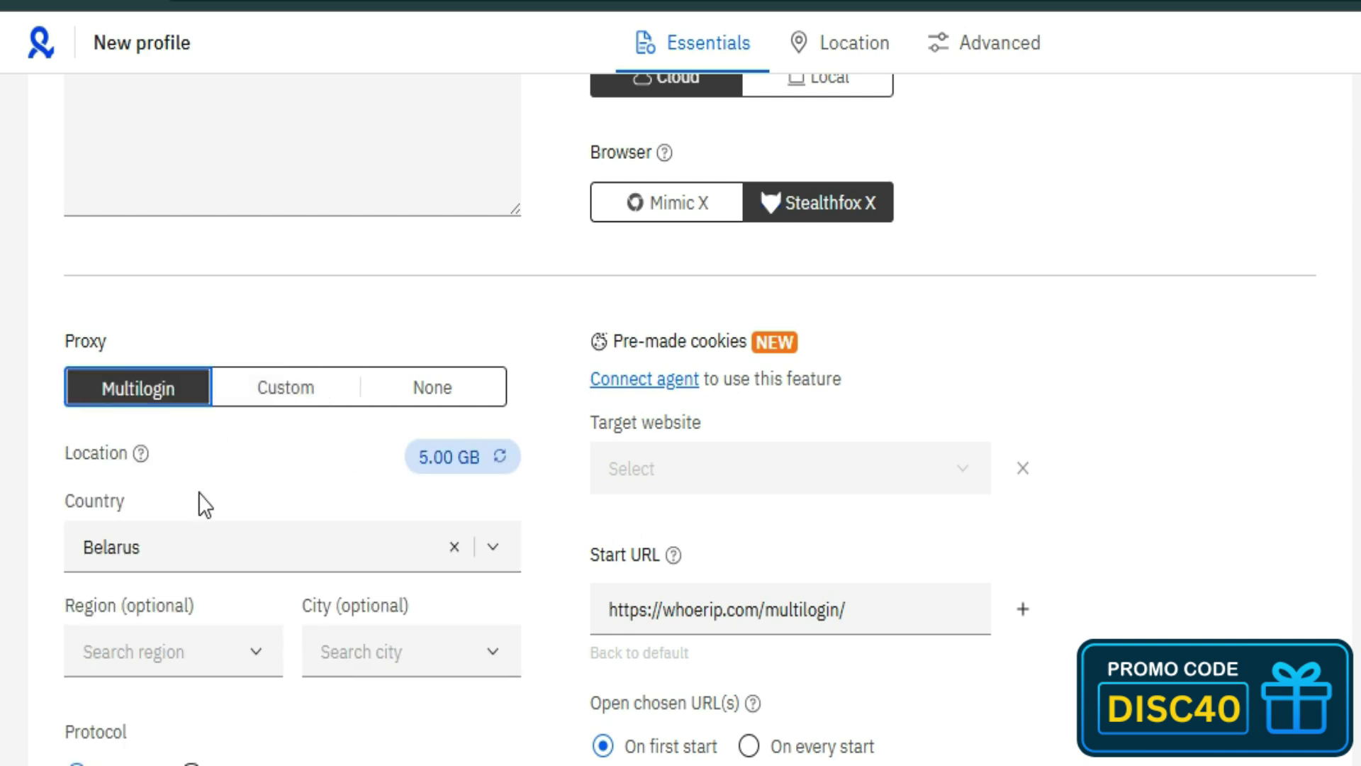
pyautogui.scroll(-2, 206, 502)
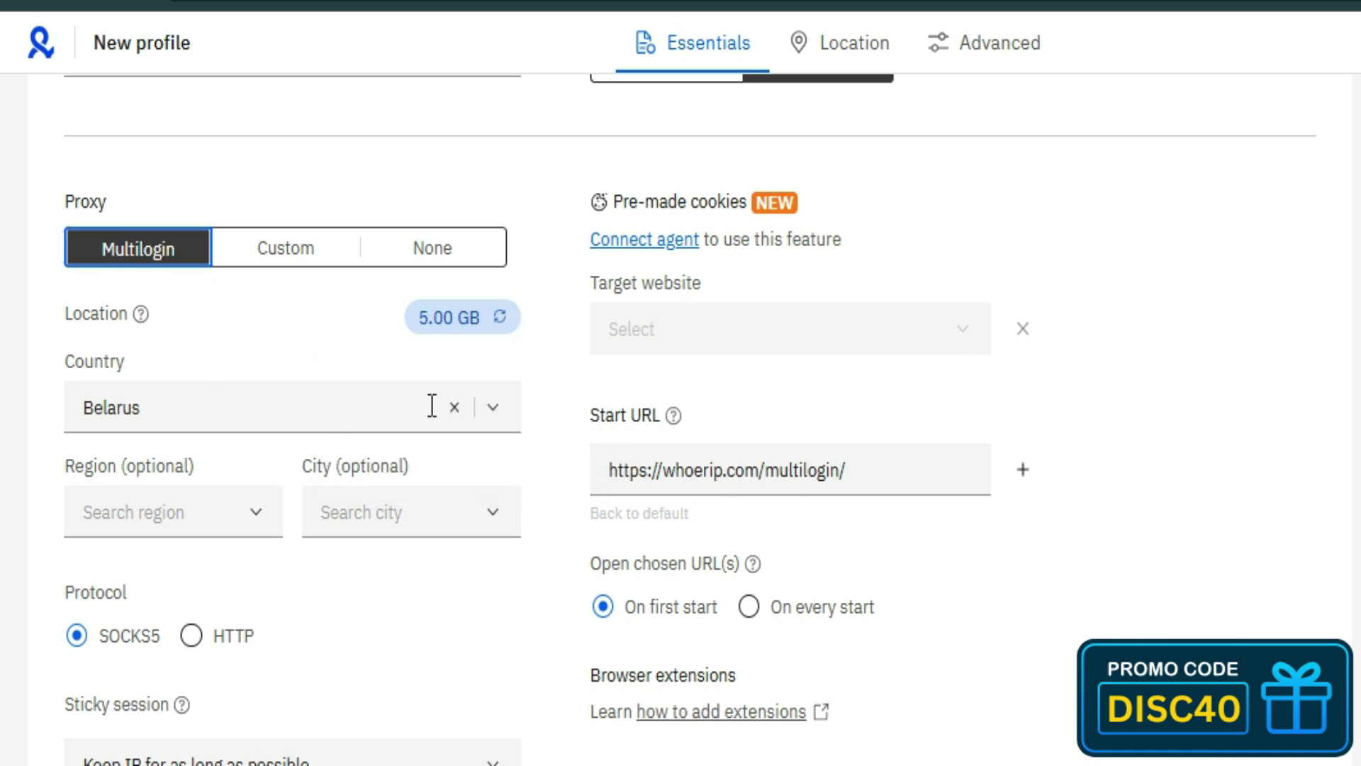
pyautogui.click(455, 407)
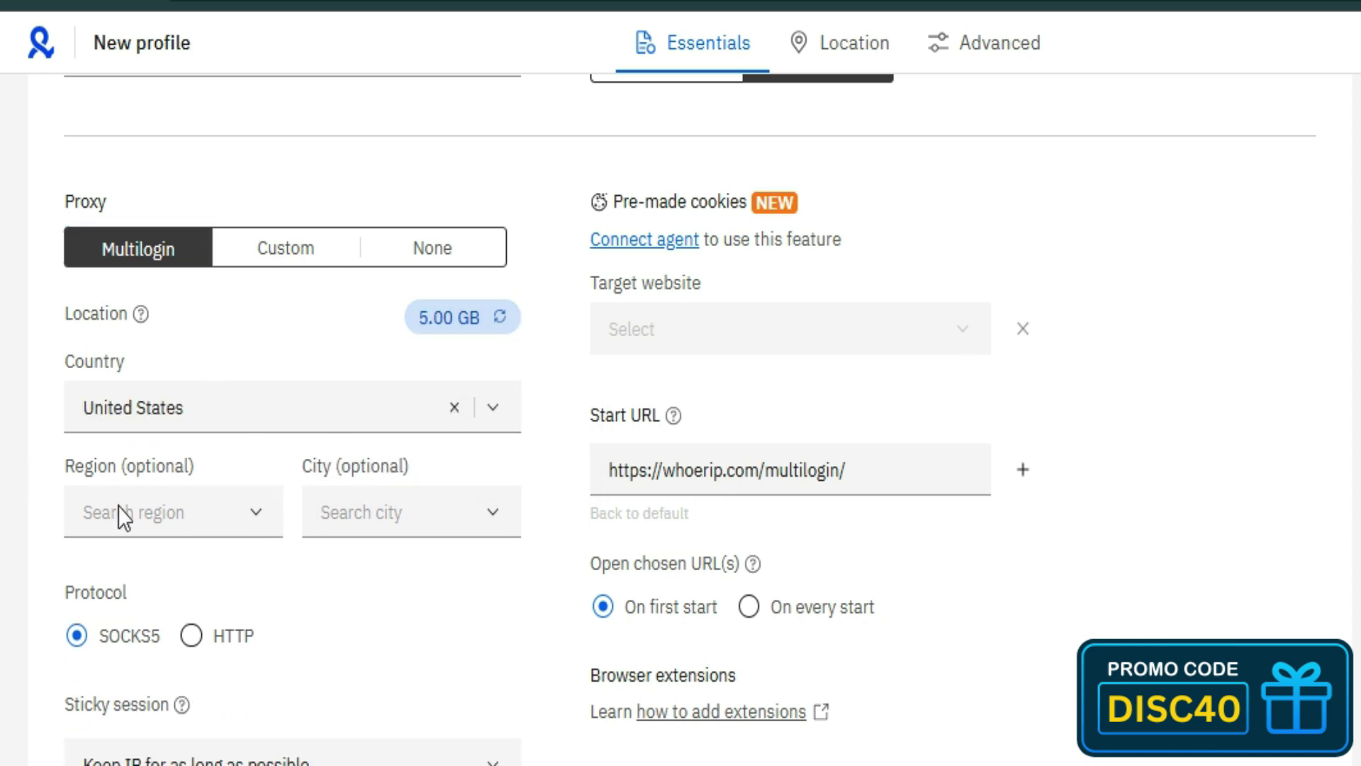
pyautogui.click(162, 525)
pyautogui.click(163, 429)
pyautogui.click(411, 512)
pyautogui.click(362, 322)
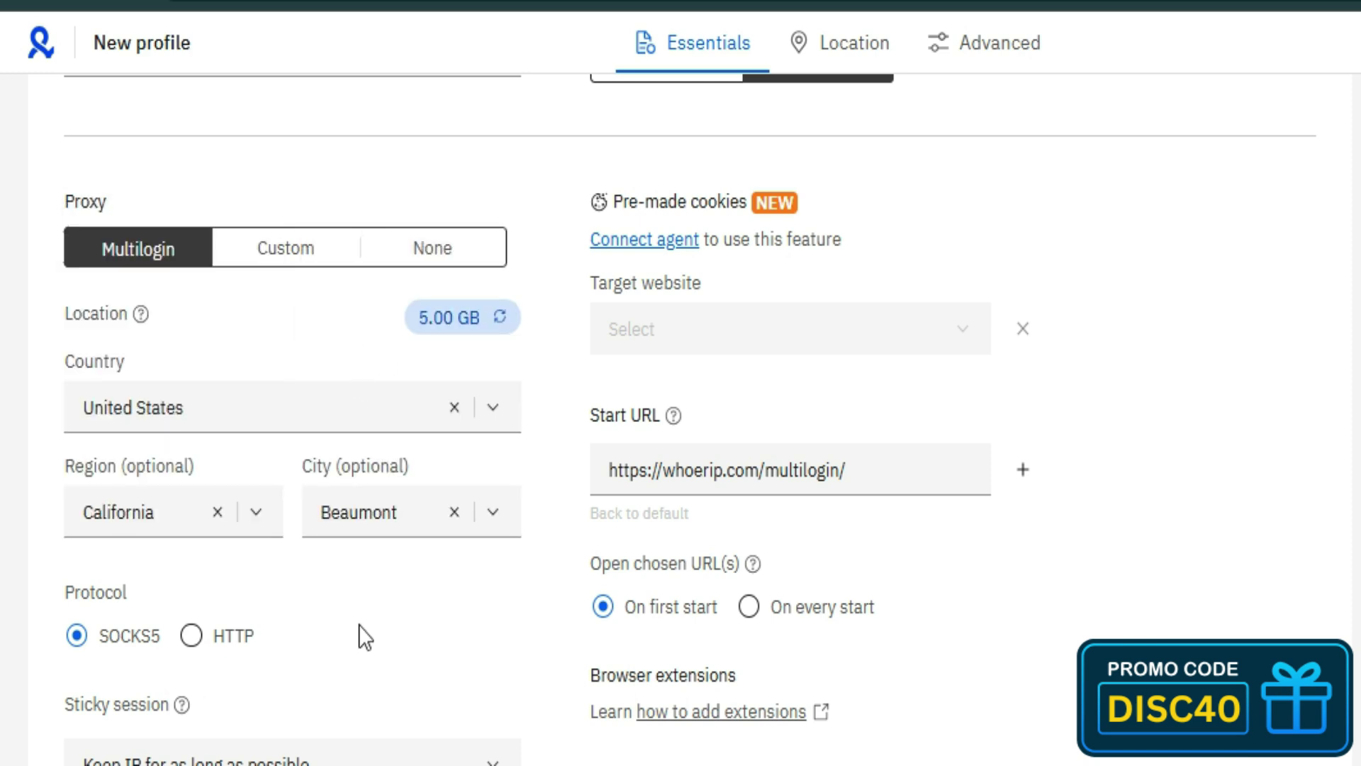
# Keep the sticky session setting and run a proxy check, which passes.
pyautogui.scroll(-2, 426, 613)
pyautogui.click(480, 607)
pyautogui.click(156, 663)
pyautogui.click(133, 691)
pyautogui.scroll(-2, 643, 611)
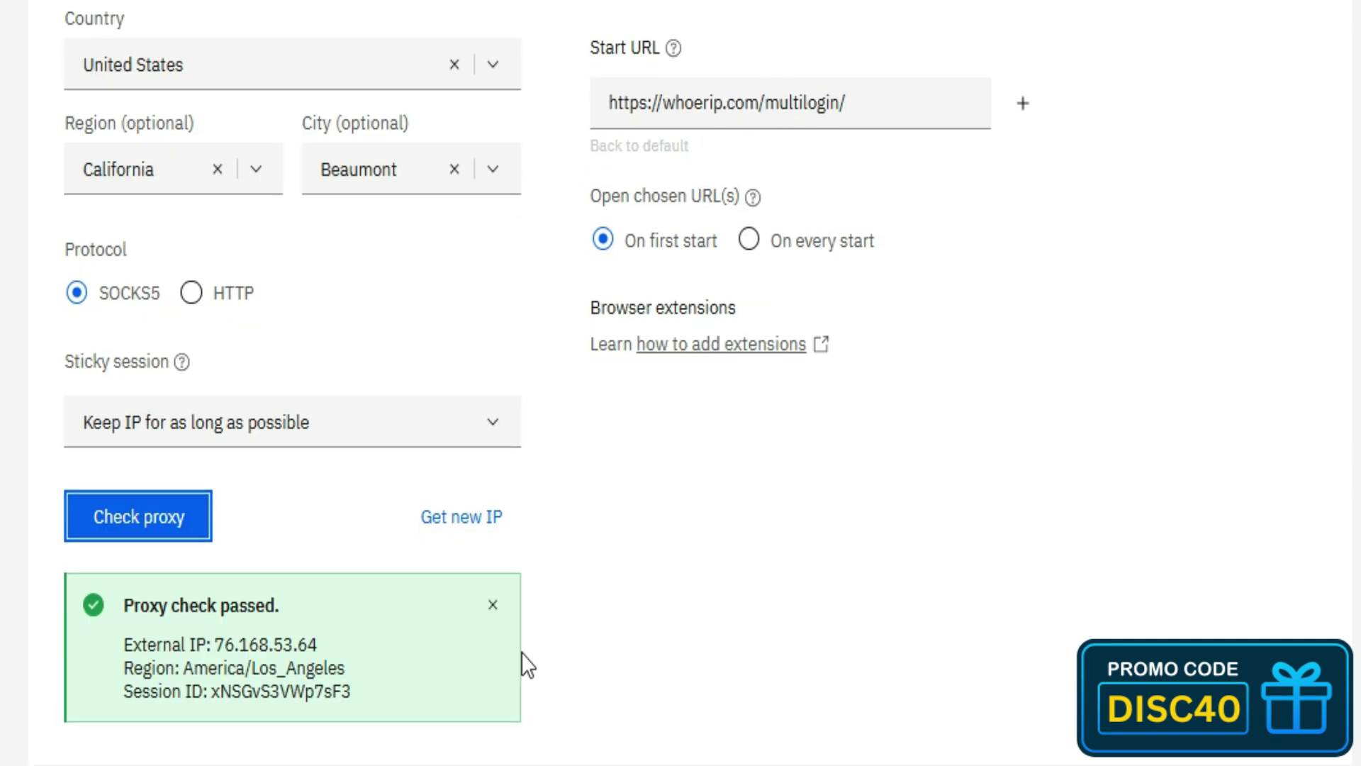
pyautogui.moveTo(377, 691); pyautogui.dragTo(91, 652)
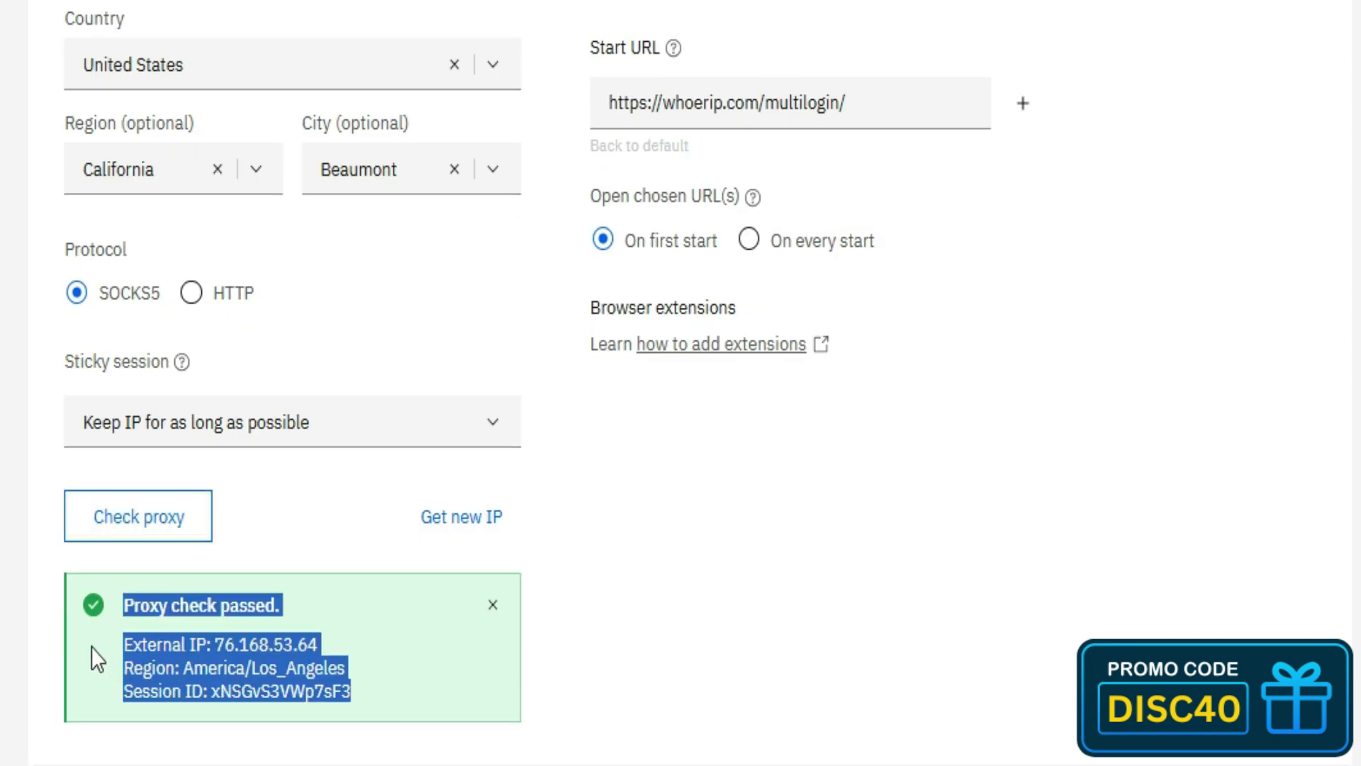
pyautogui.click(207, 671)
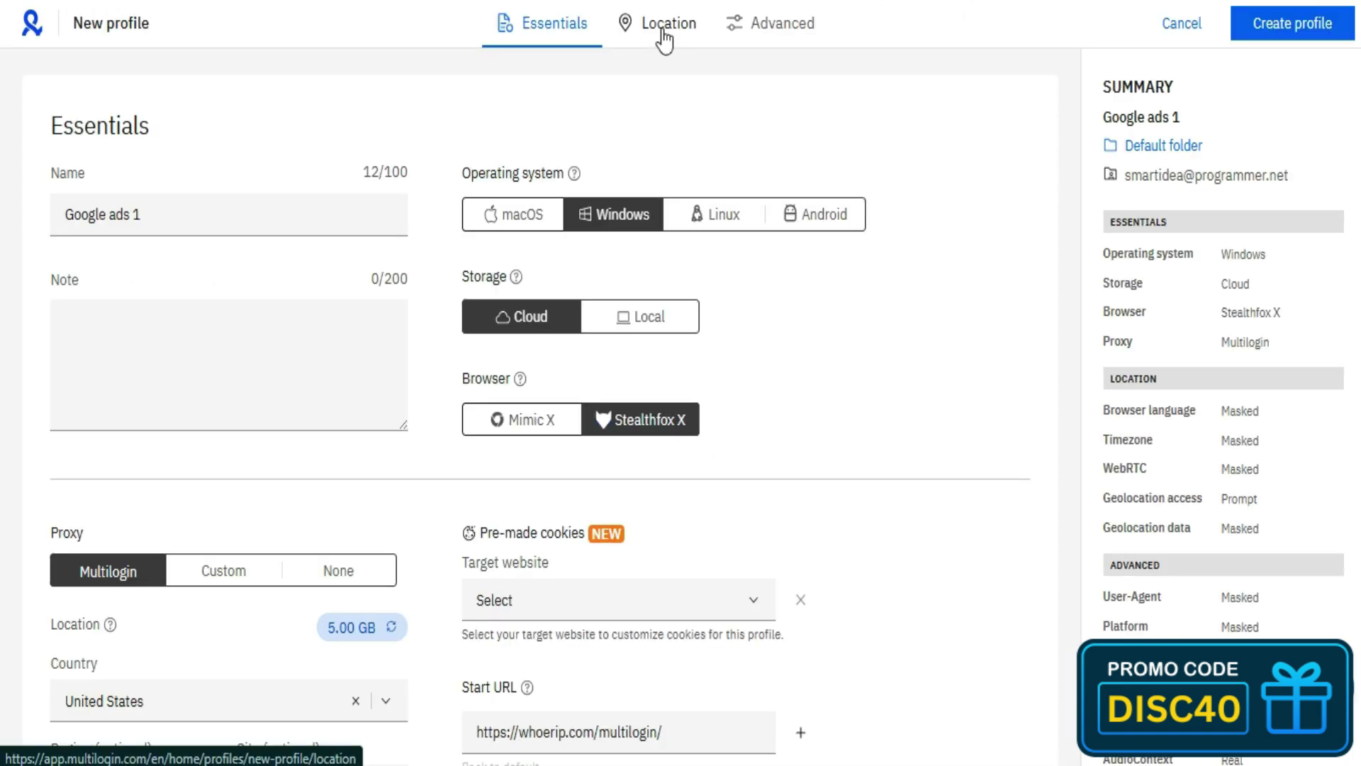
pyautogui.click(661, 28)
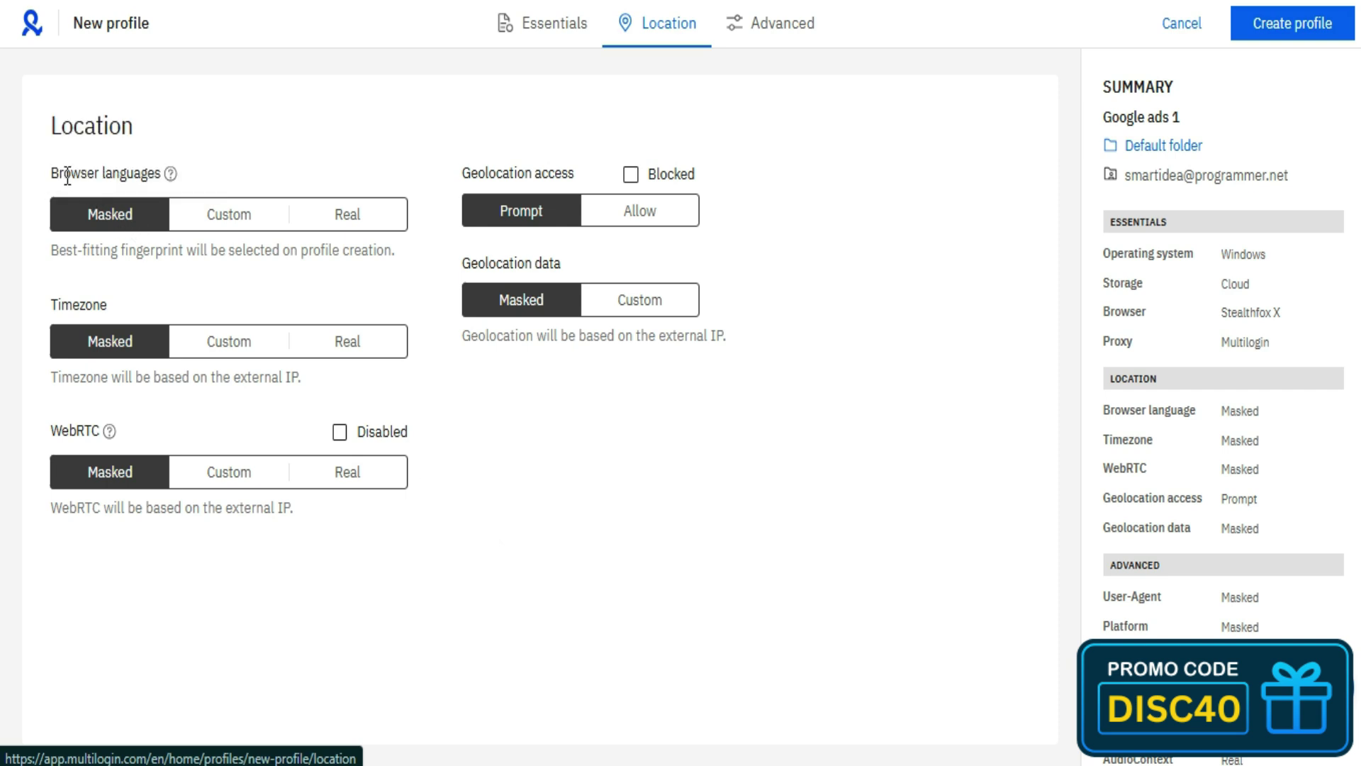
pyautogui.moveTo(47, 174); pyautogui.dragTo(161, 173)
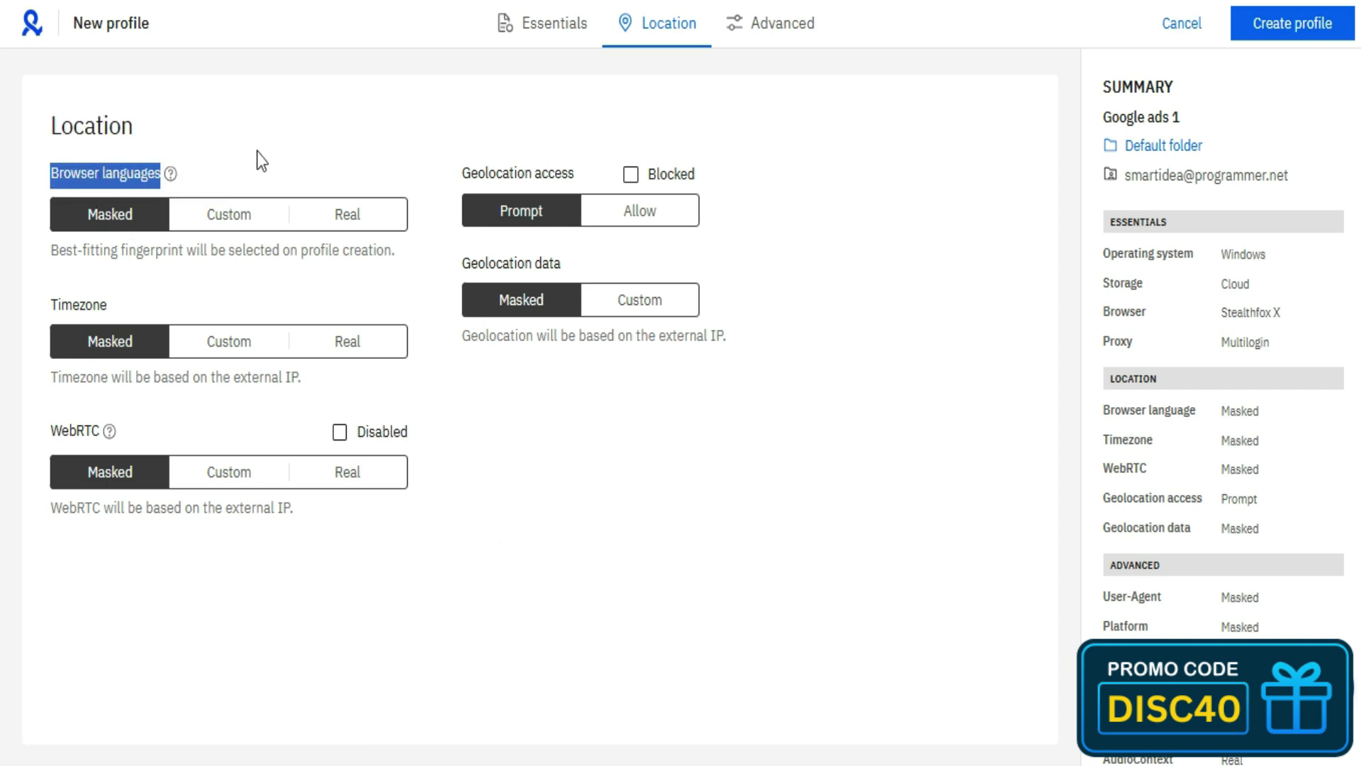
pyautogui.click(116, 219)
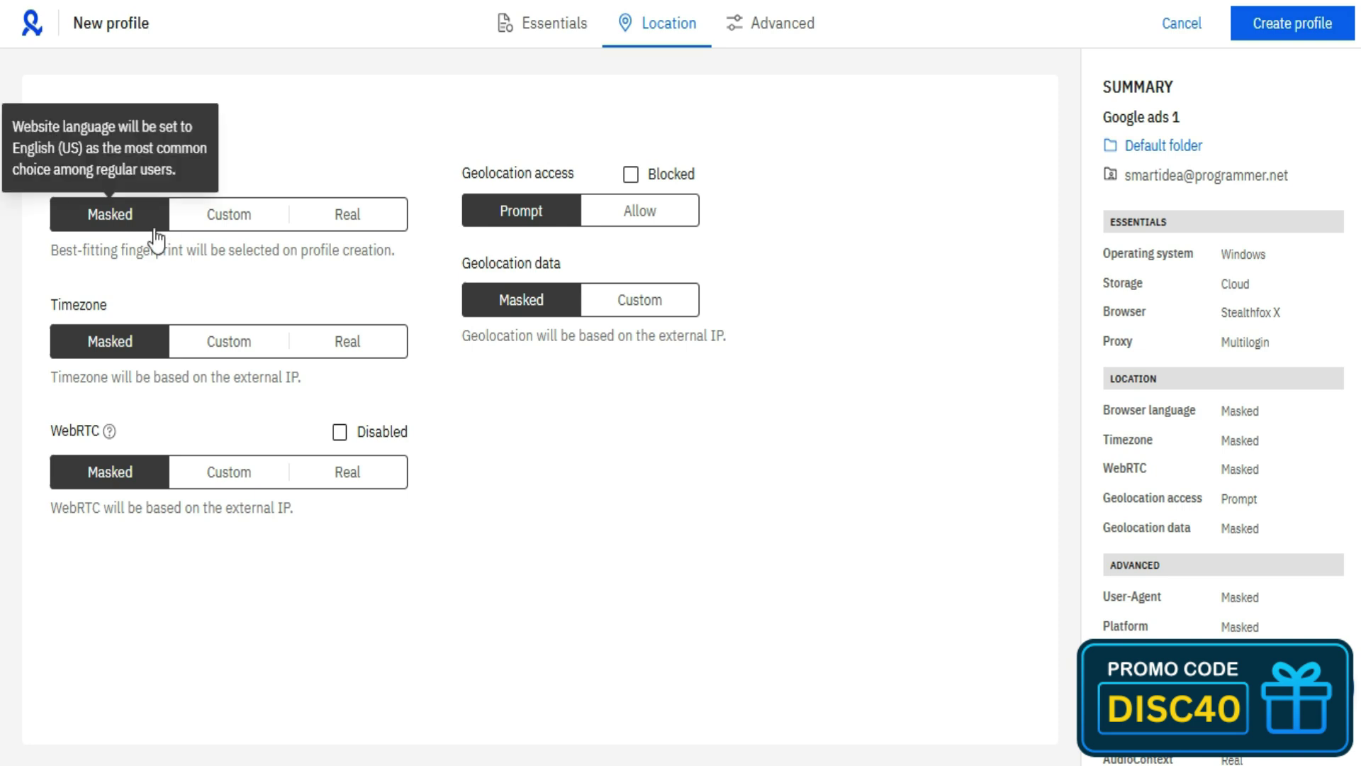
pyautogui.click(245, 223)
pyautogui.click(348, 300)
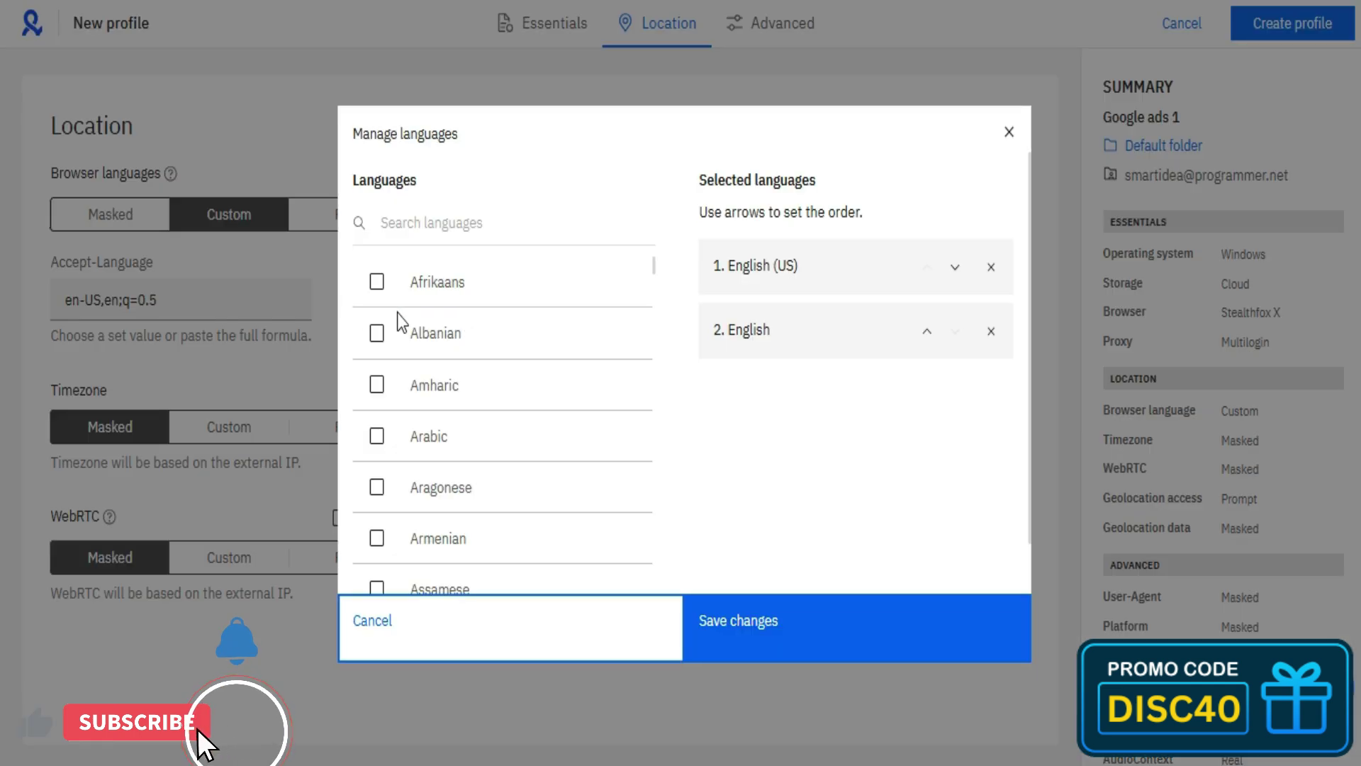
pyautogui.scroll(-10, 491, 322)
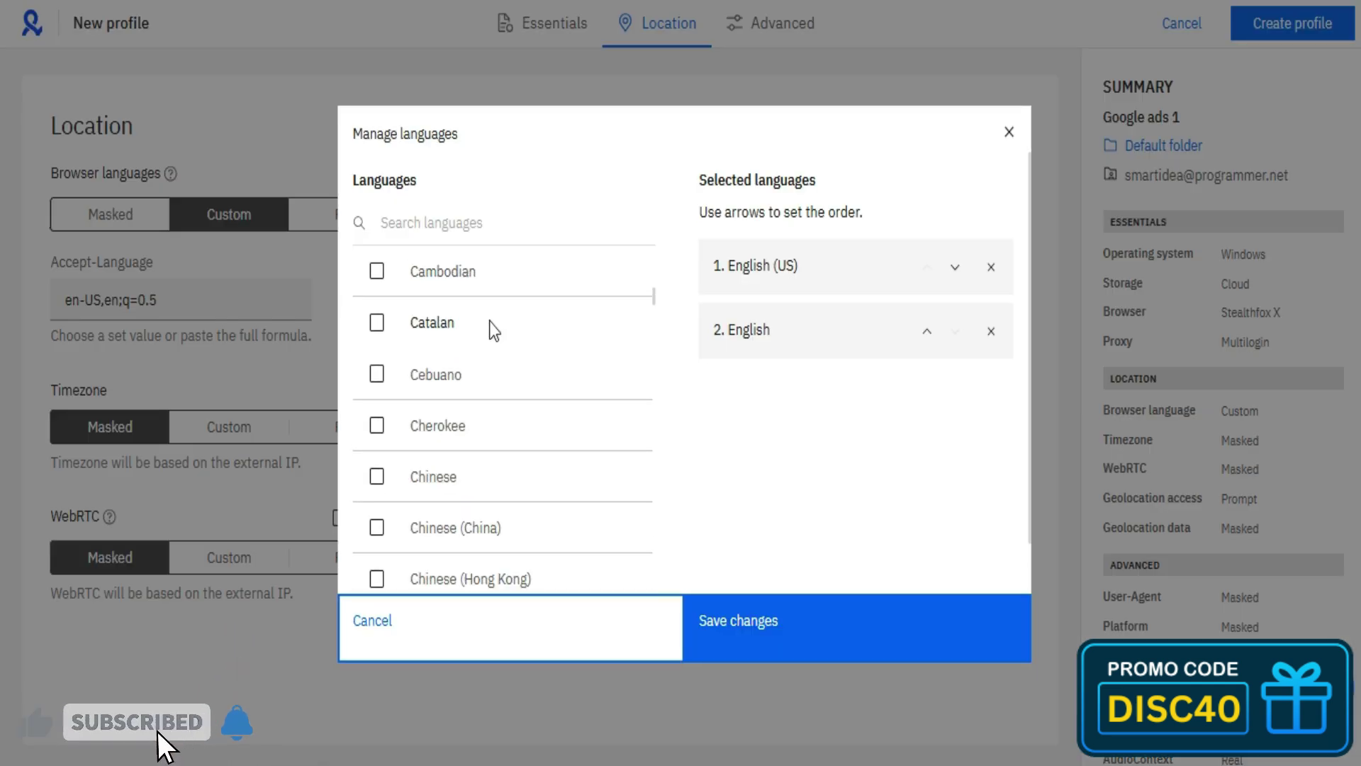
pyautogui.click(1009, 134)
pyautogui.click(326, 216)
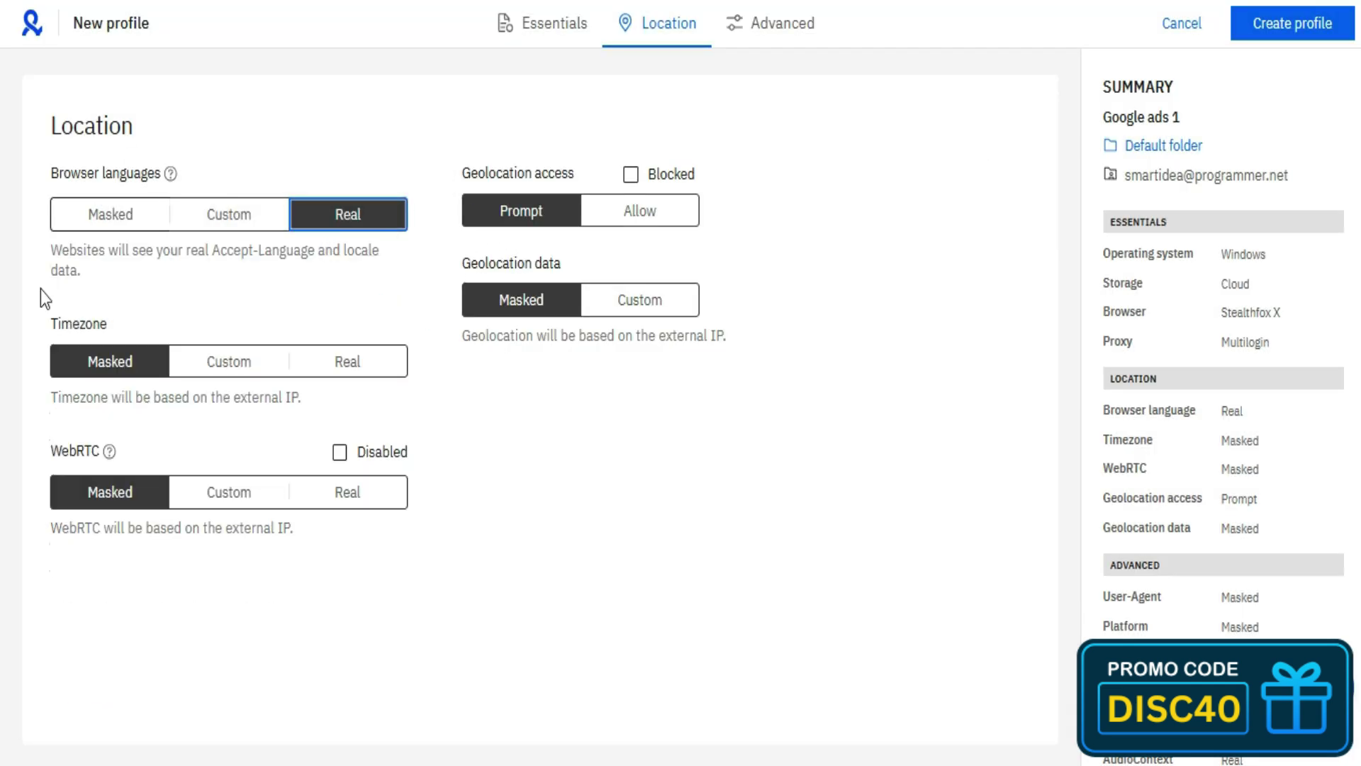
pyautogui.moveTo(49, 249); pyautogui.dragTo(99, 271)
pyautogui.click(101, 271)
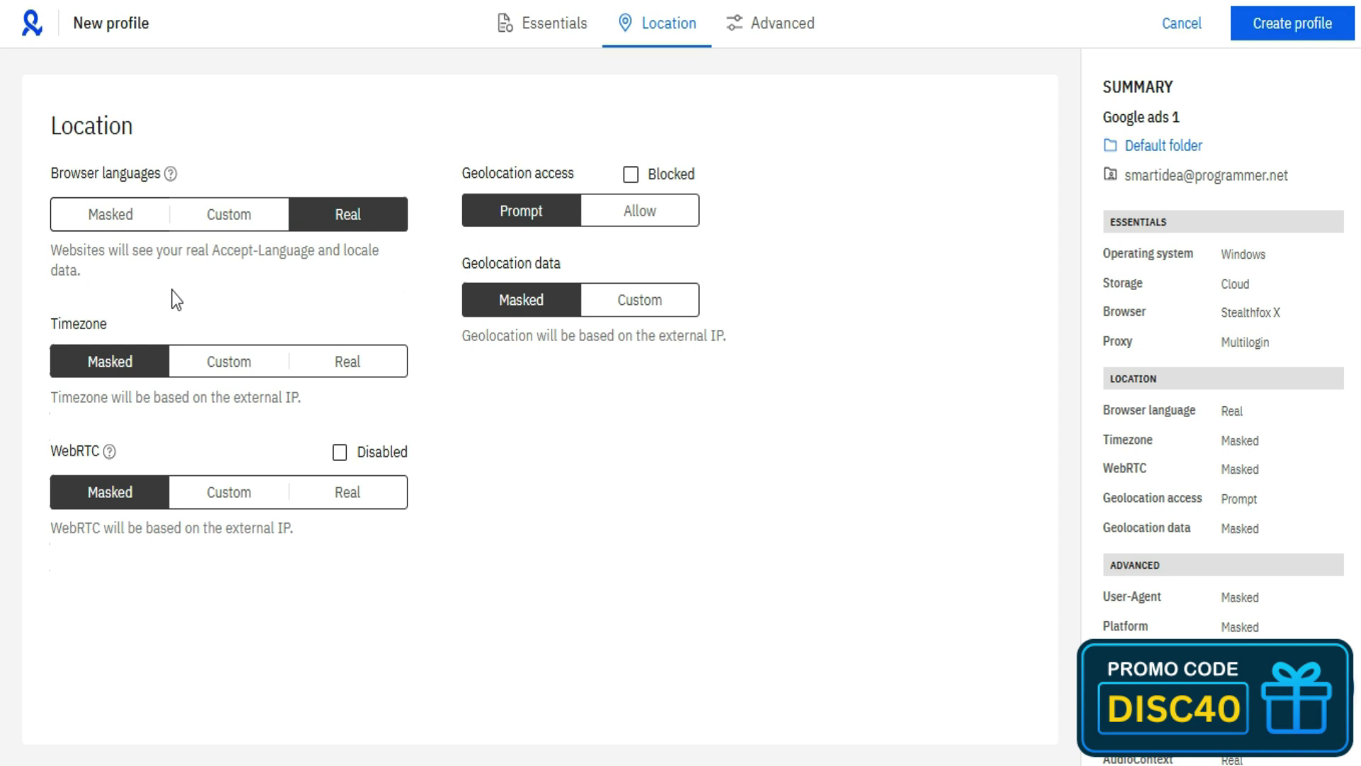
pyautogui.click(127, 224)
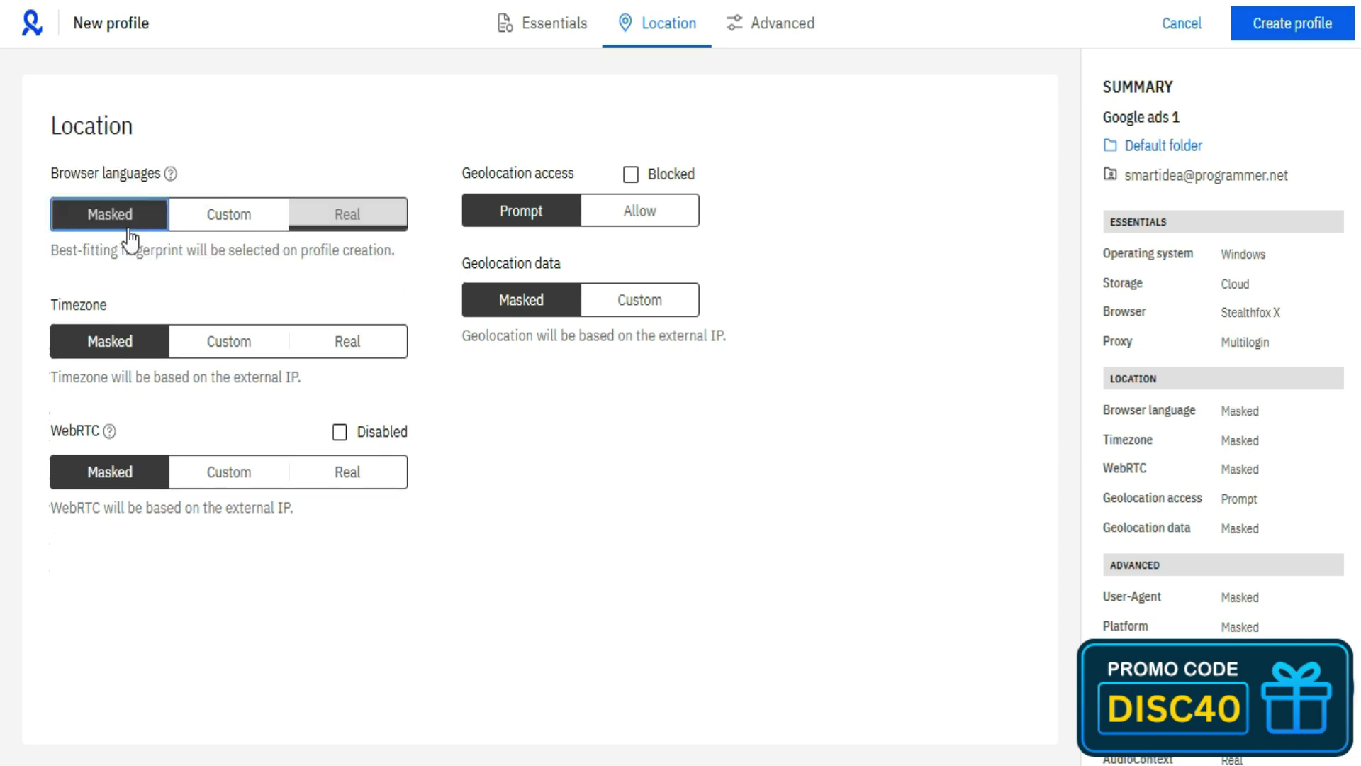
pyautogui.doubleClick(62, 312)
# Switch the timezone to Custom and browse the timezone list.
pyautogui.click(122, 309)
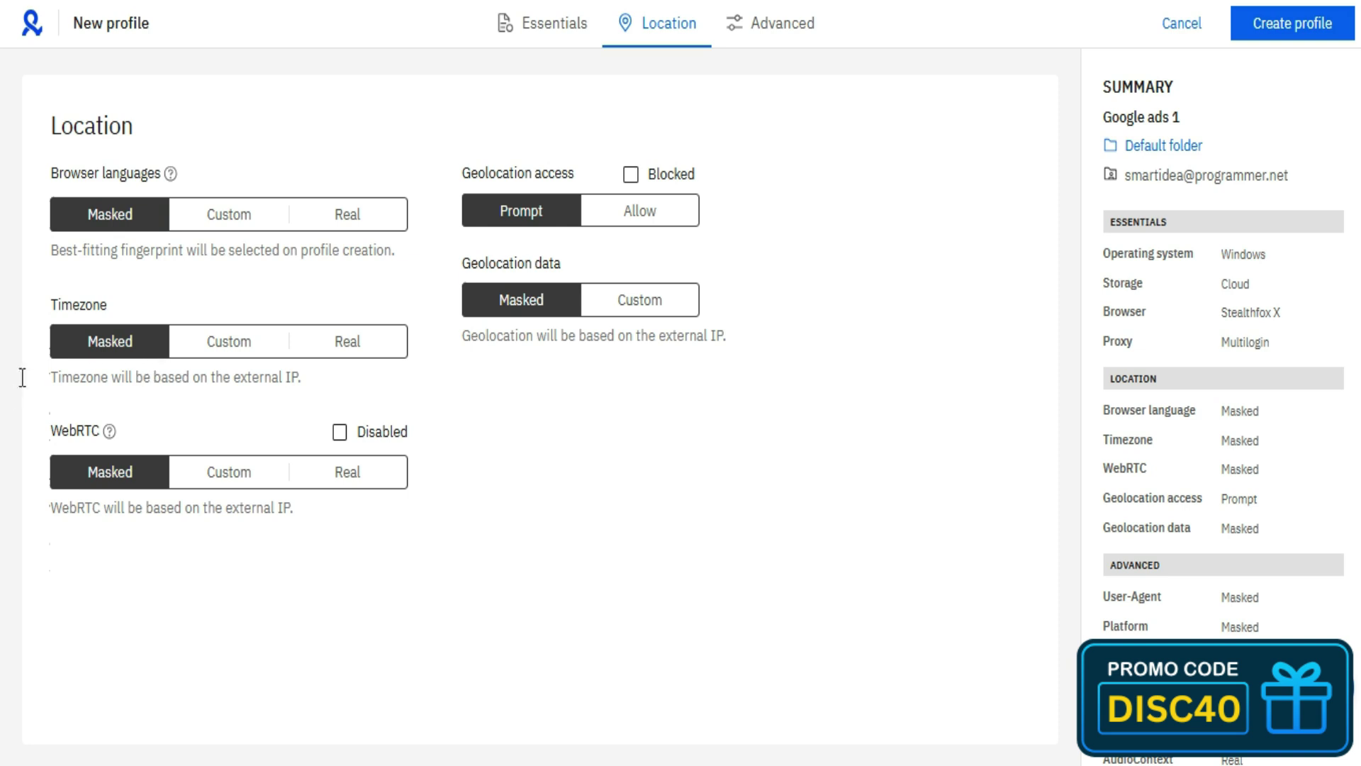
pyautogui.click(212, 342)
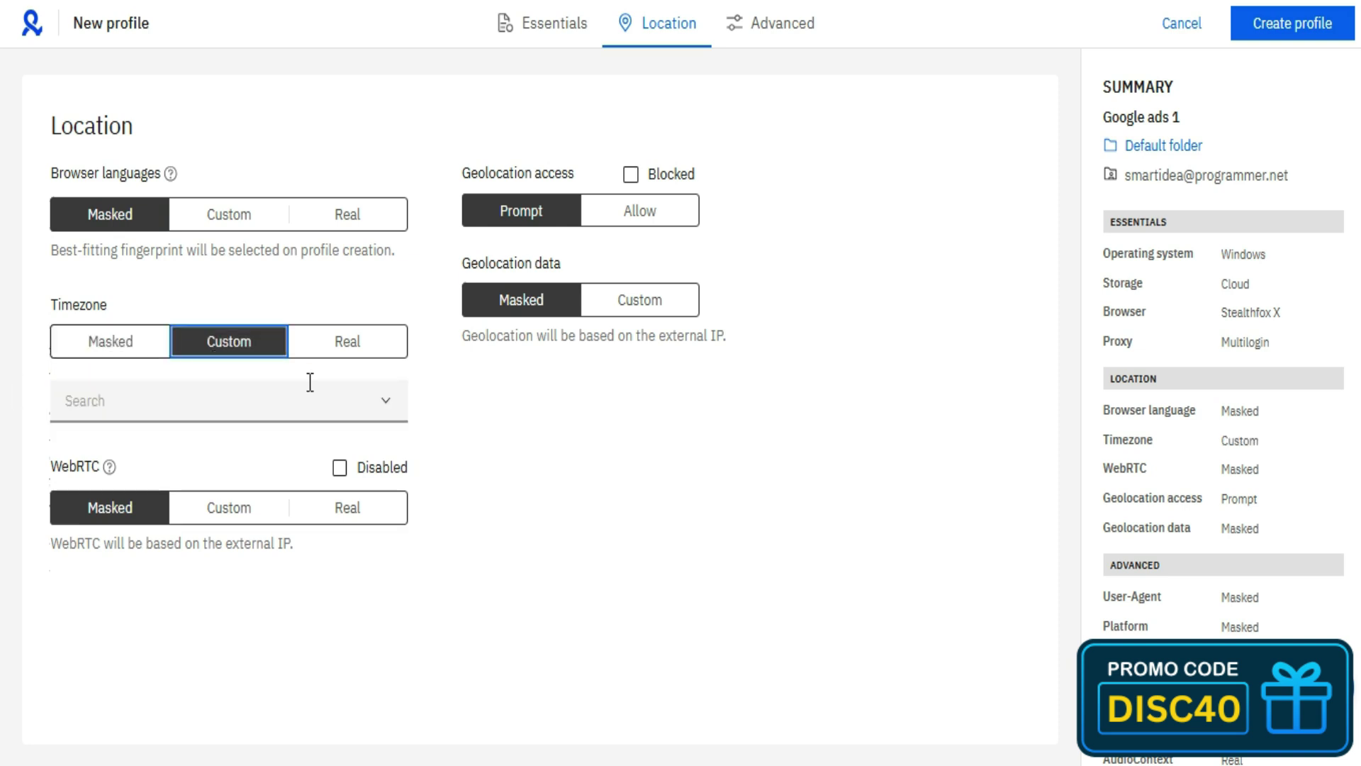
pyautogui.click(383, 410)
pyautogui.scroll(-1, 283, 490)
pyautogui.click(124, 346)
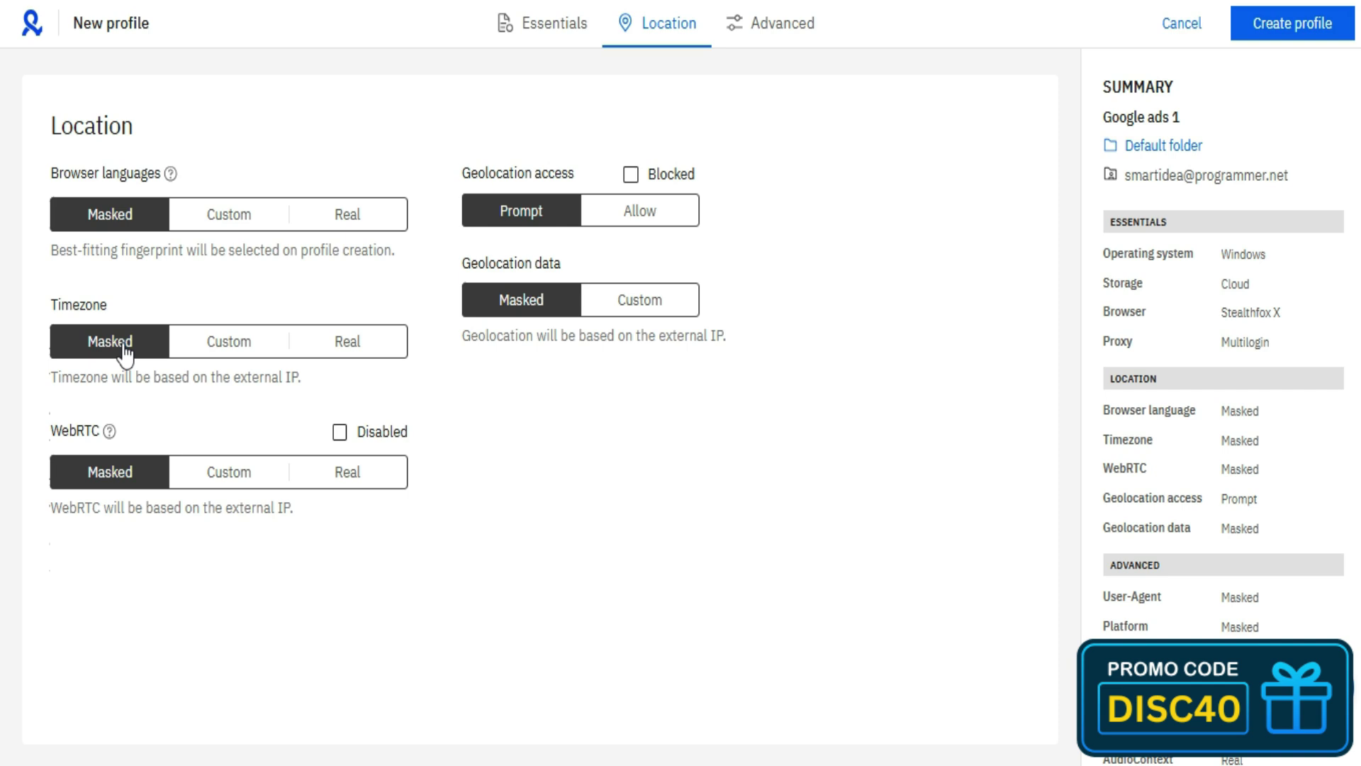
pyautogui.click(211, 358)
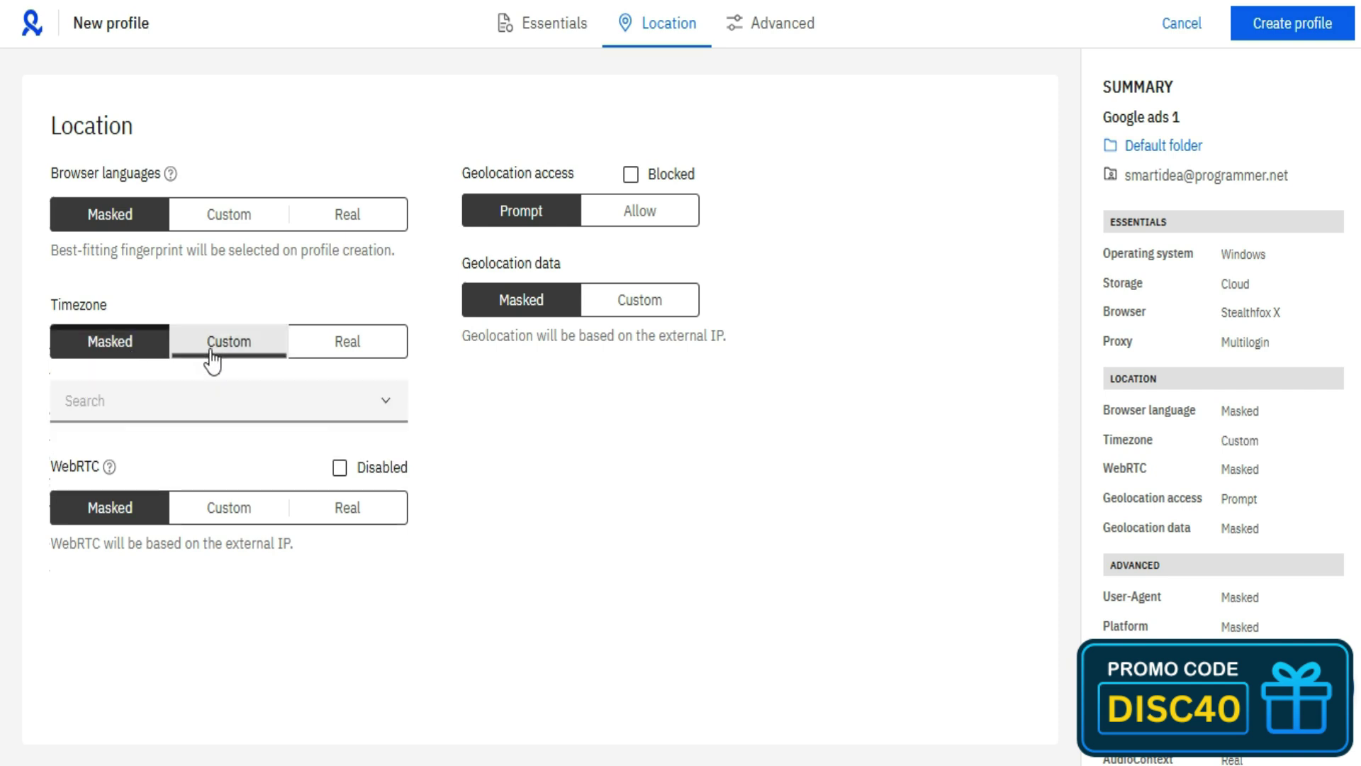
pyautogui.click(384, 403)
pyautogui.scroll(-15, 293, 484)
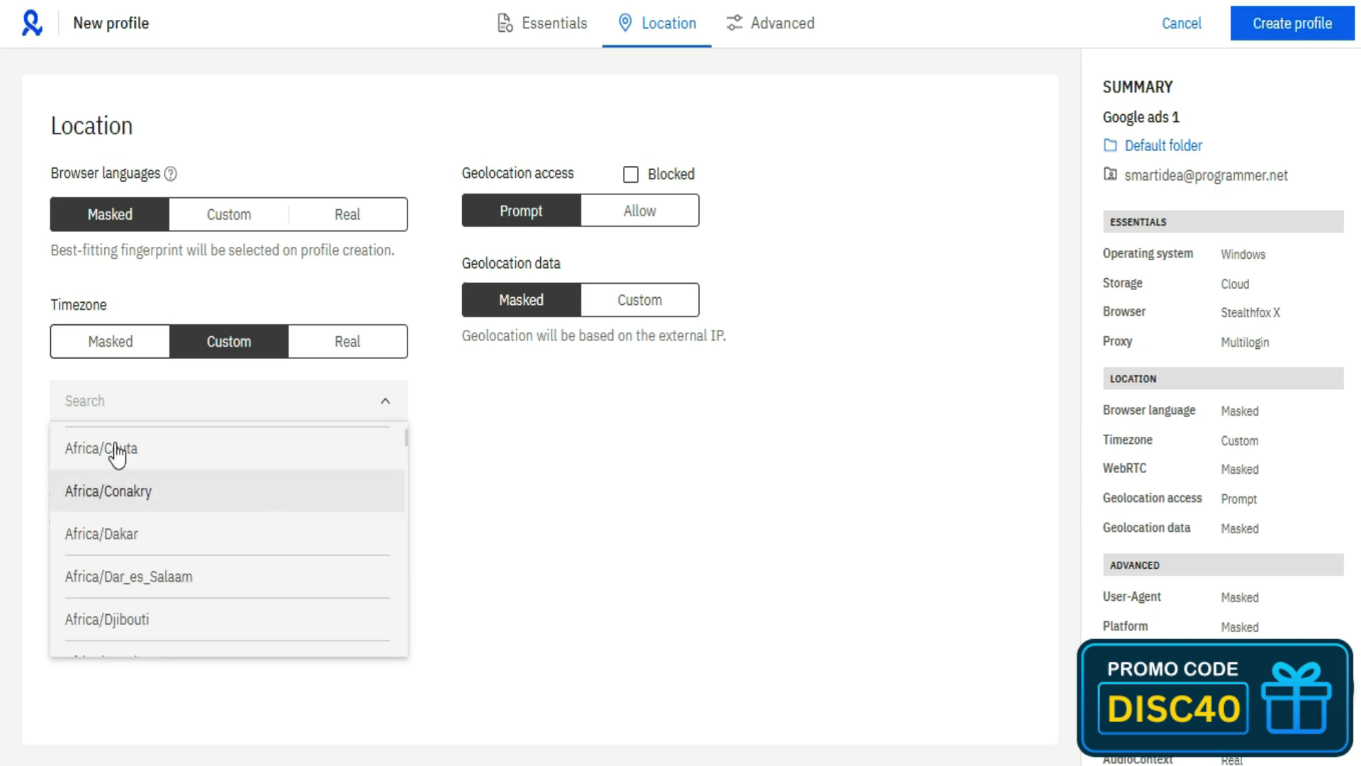
pyautogui.scroll(-20, 206, 595)
# Pick America/Bahia as the timezone, then set the timezone to Real.
pyautogui.scroll(-3, 220, 574)
pyautogui.scroll(4, 219, 575)
pyautogui.click(150, 531)
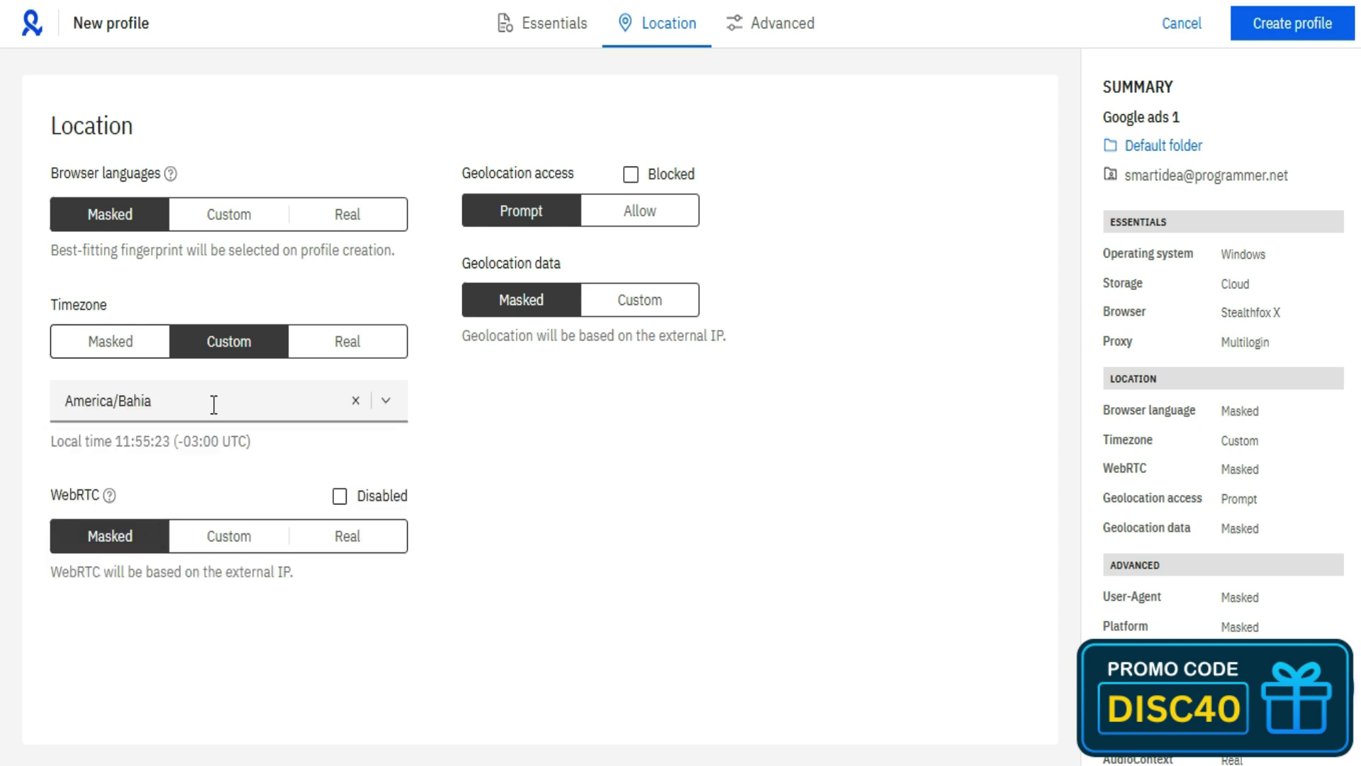
pyautogui.click(348, 362)
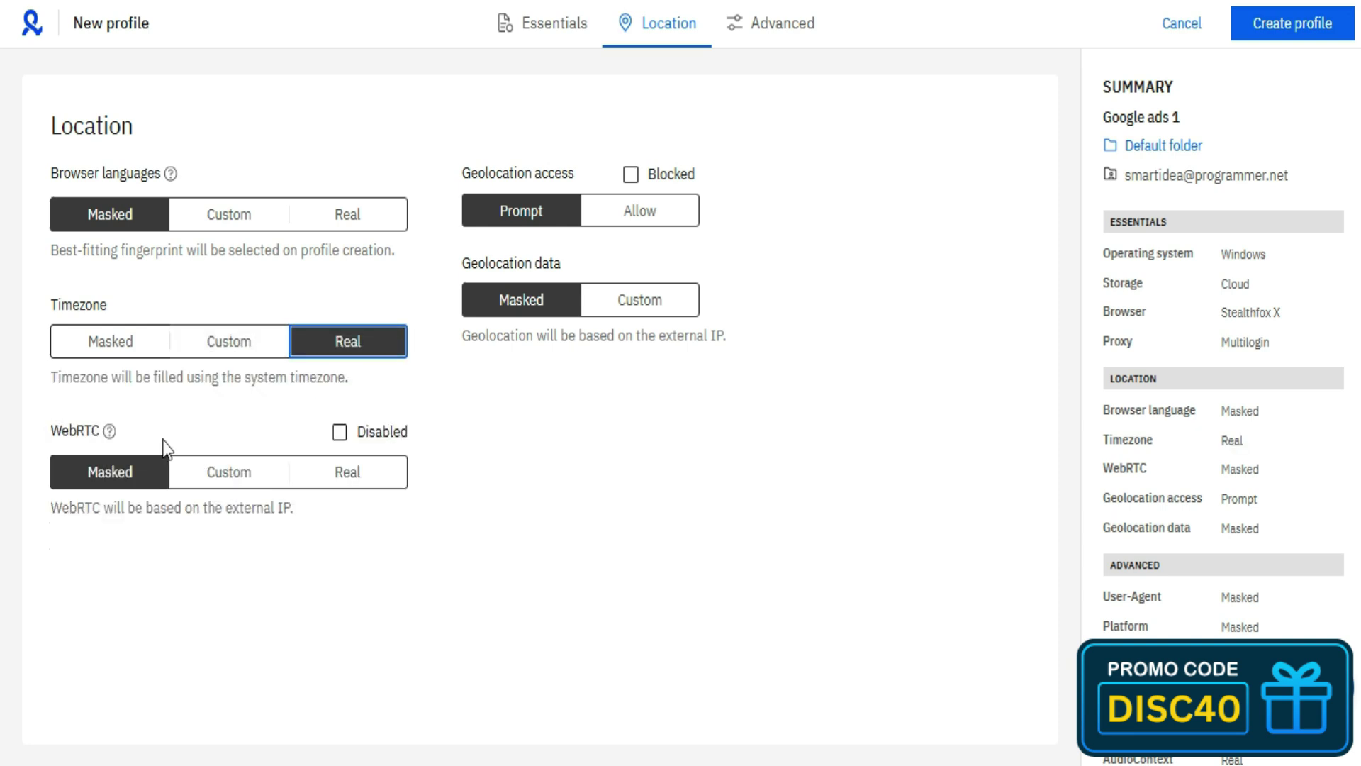
# Try WebRTC Custom and Real, reading the real-IP leak warning, then leave WebRTC Masked.
pyautogui.click(111, 485)
pyautogui.moveTo(110, 434)
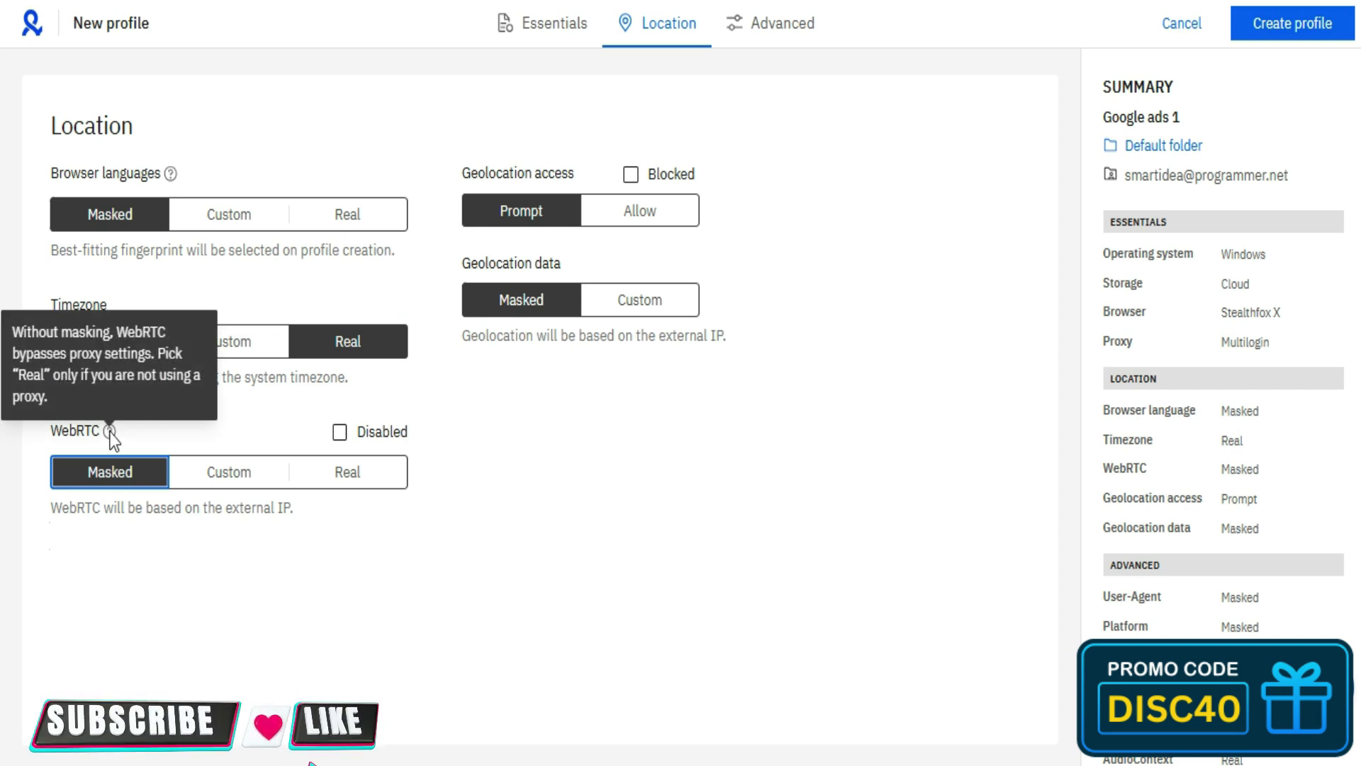
pyautogui.click(204, 485)
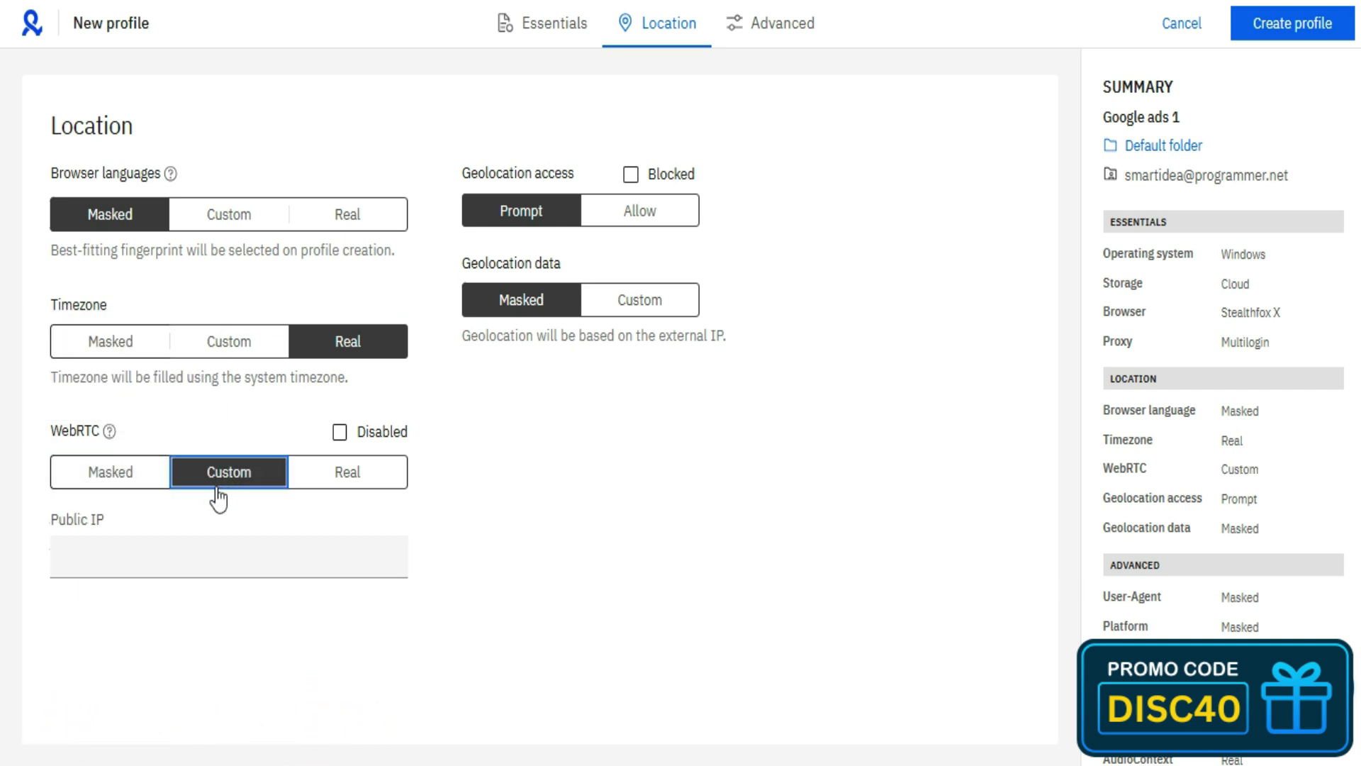
pyautogui.click(140, 550)
pyautogui.click(326, 475)
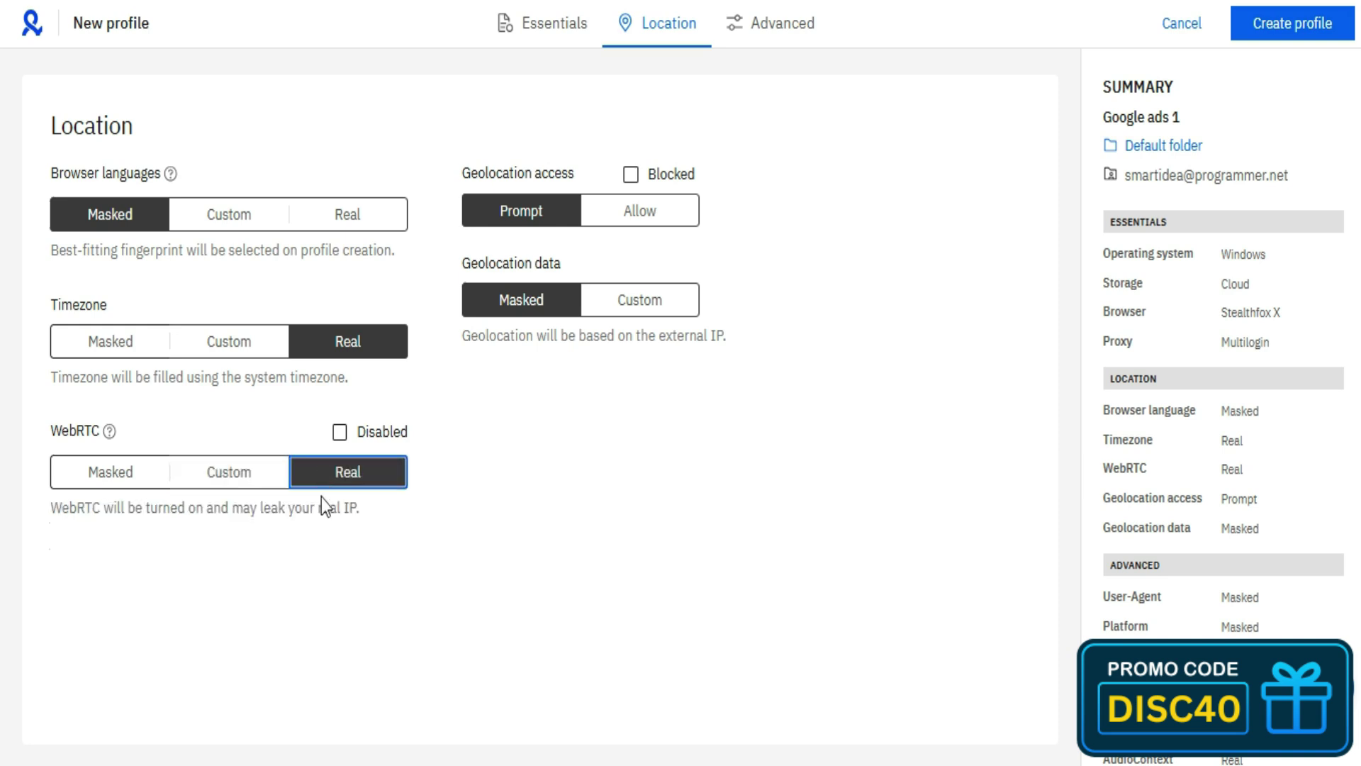
pyautogui.moveTo(357, 507); pyautogui.dragTo(36, 515)
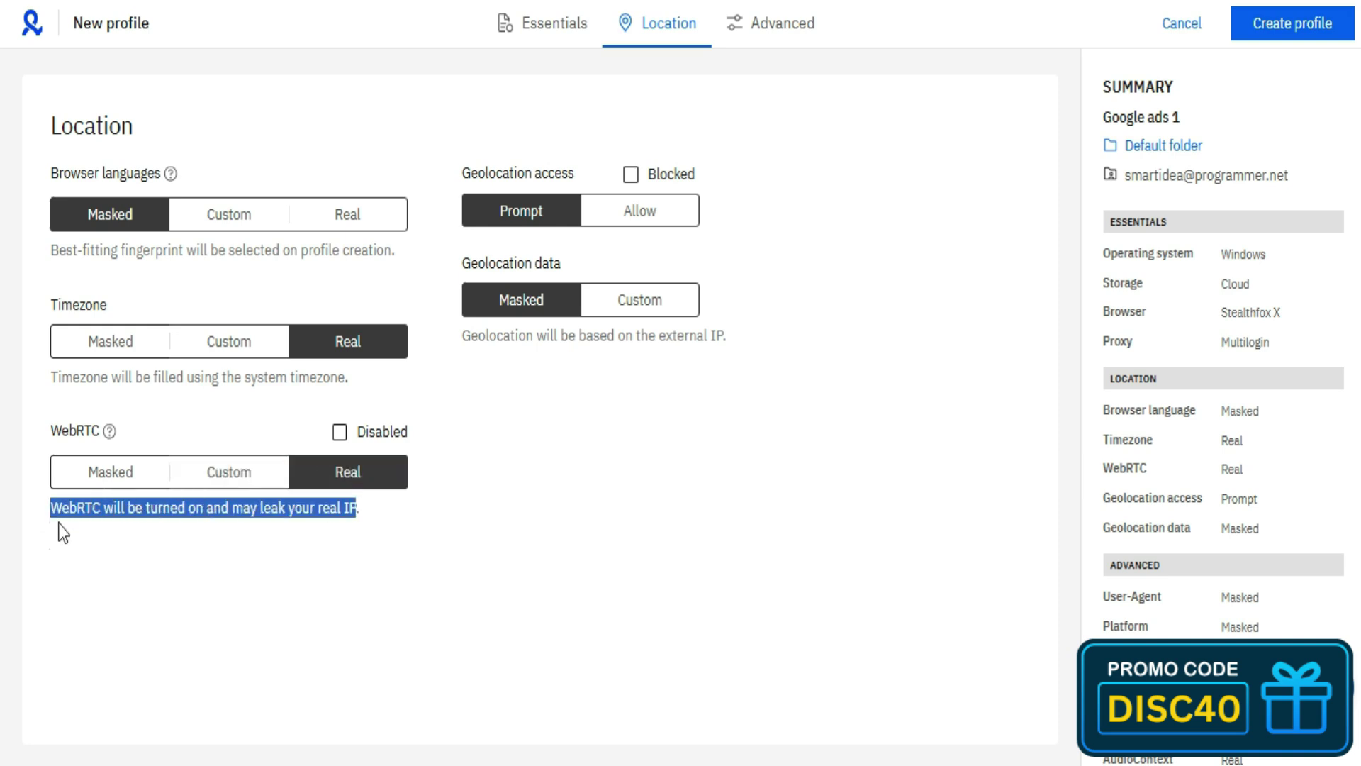
pyautogui.click(58, 523)
pyautogui.click(135, 479)
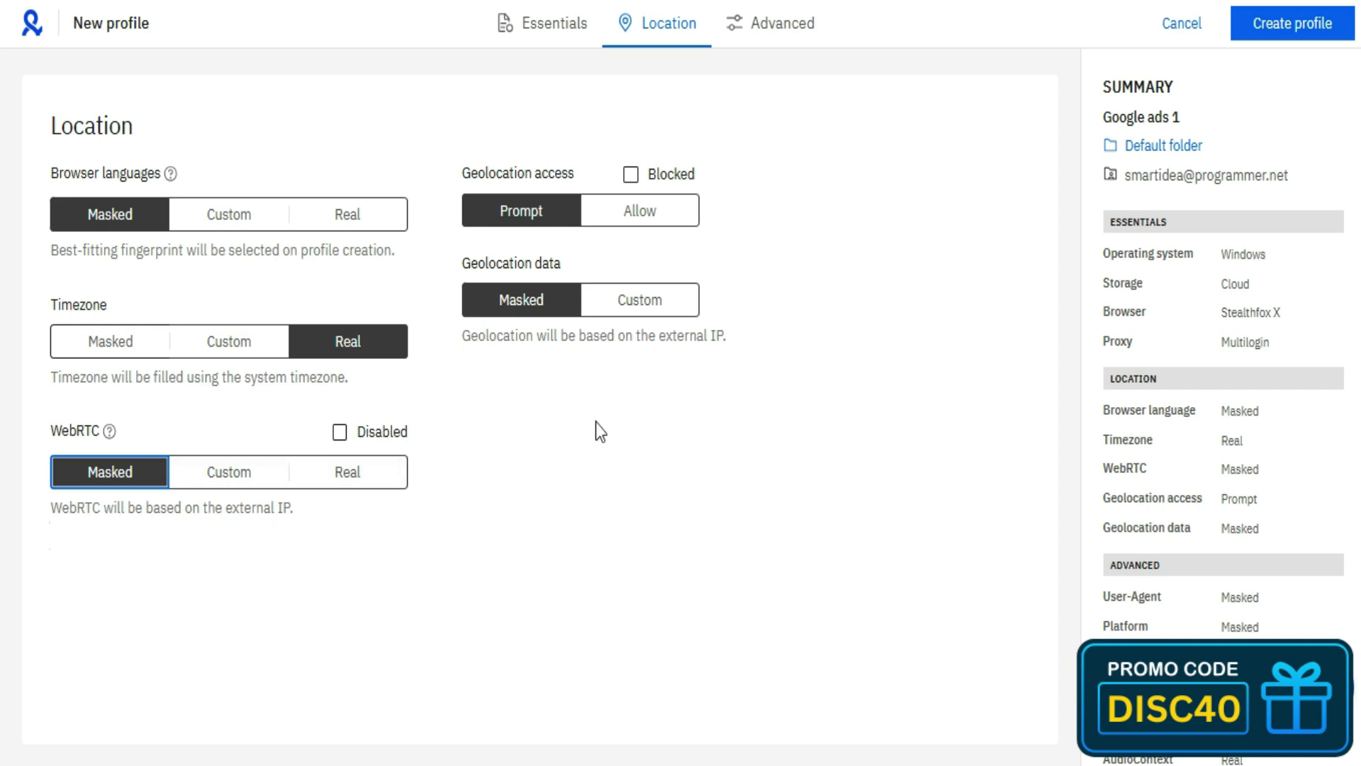
pyautogui.moveTo(460, 174); pyautogui.dragTo(583, 174)
pyautogui.click(583, 174)
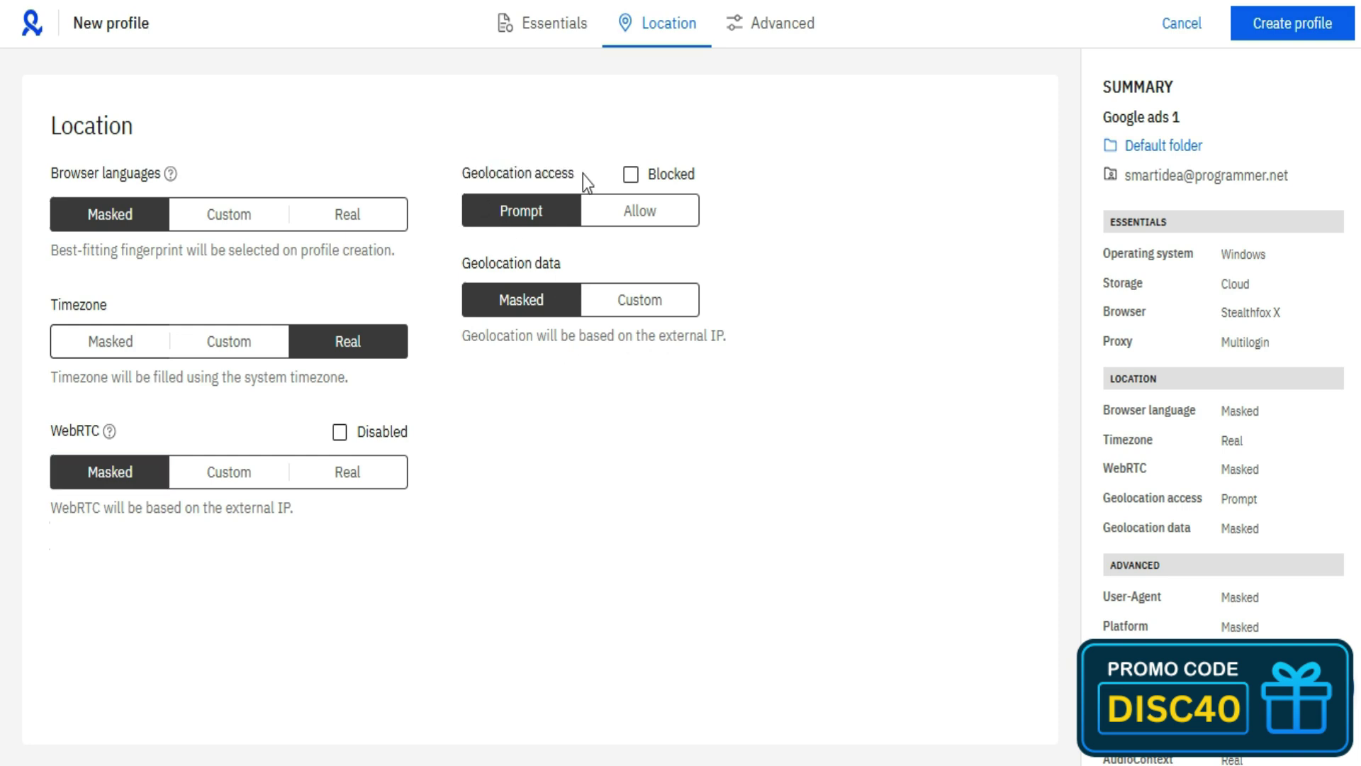
pyautogui.click(599, 220)
pyautogui.click(488, 222)
pyautogui.click(598, 225)
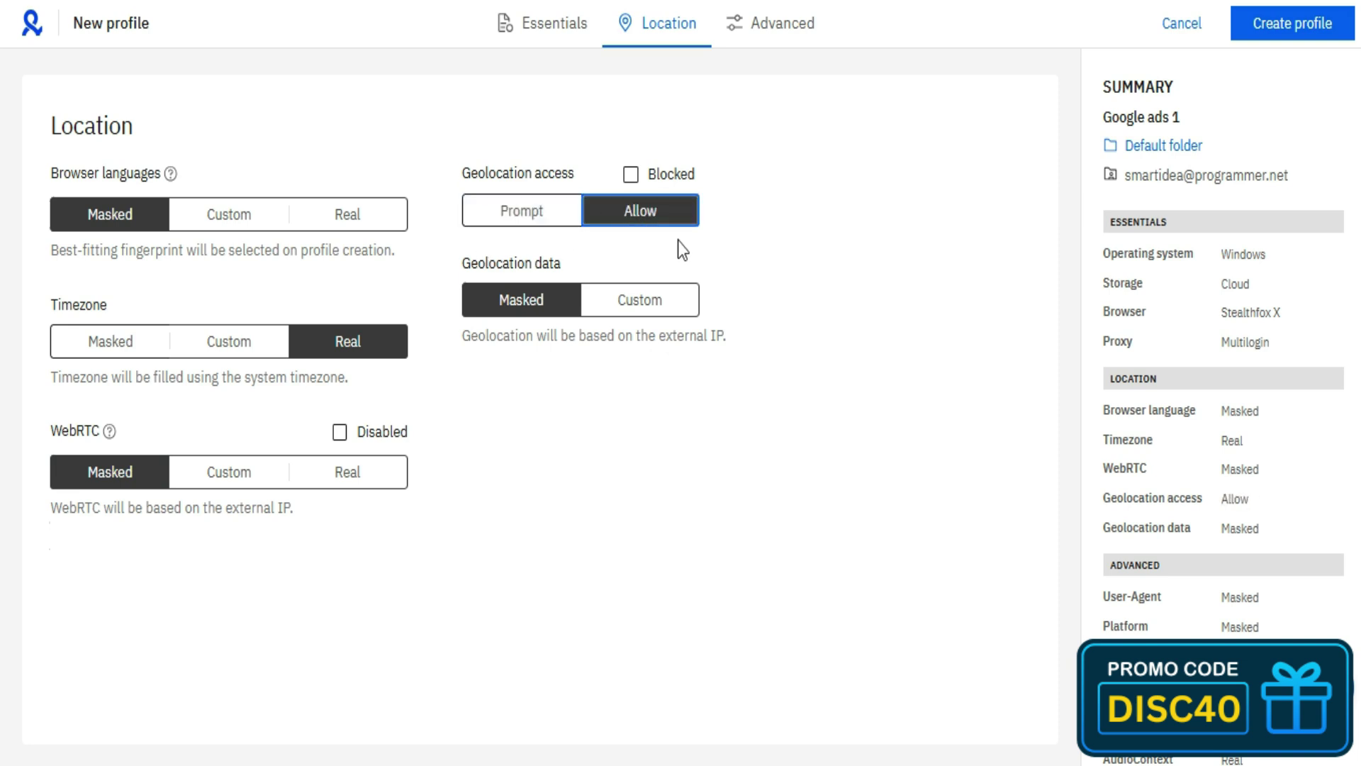
pyautogui.click(511, 226)
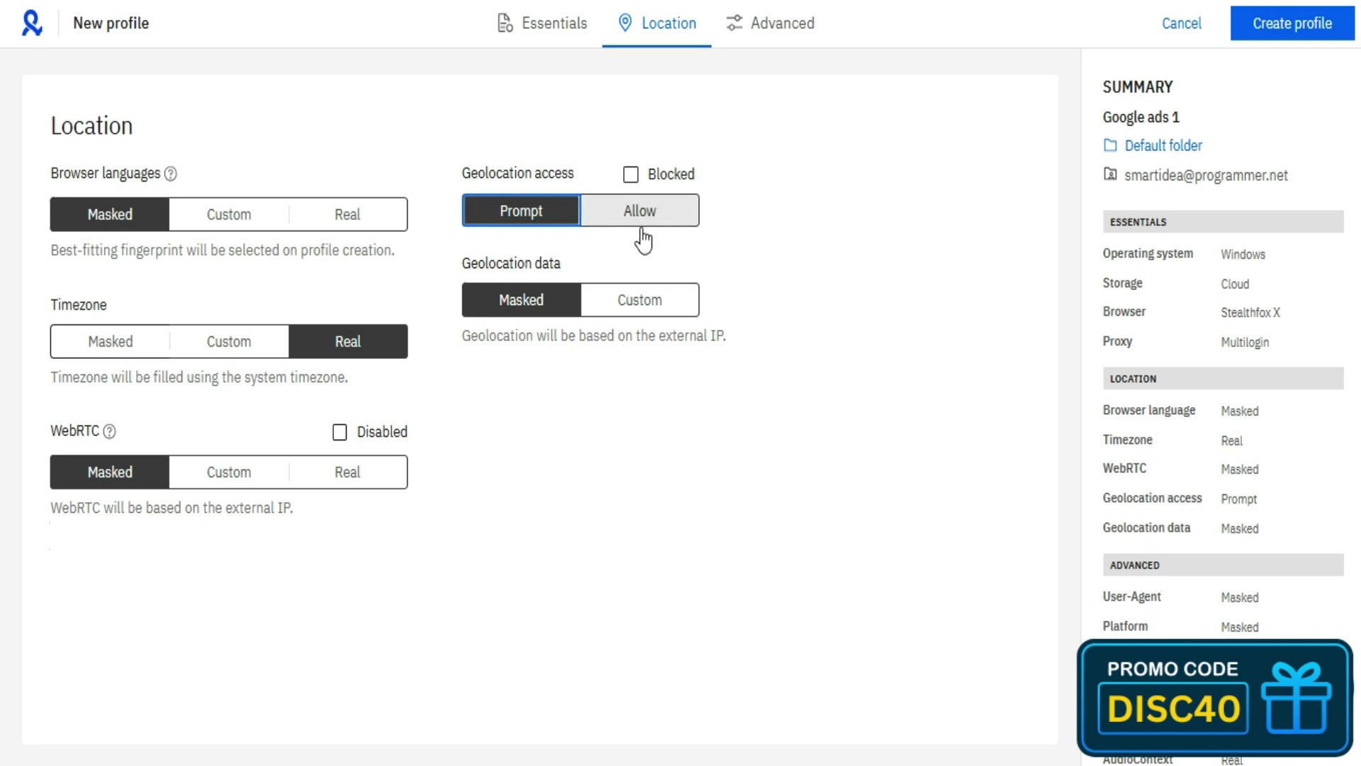
pyautogui.moveTo(452, 269); pyautogui.dragTo(577, 274)
pyautogui.click(583, 277)
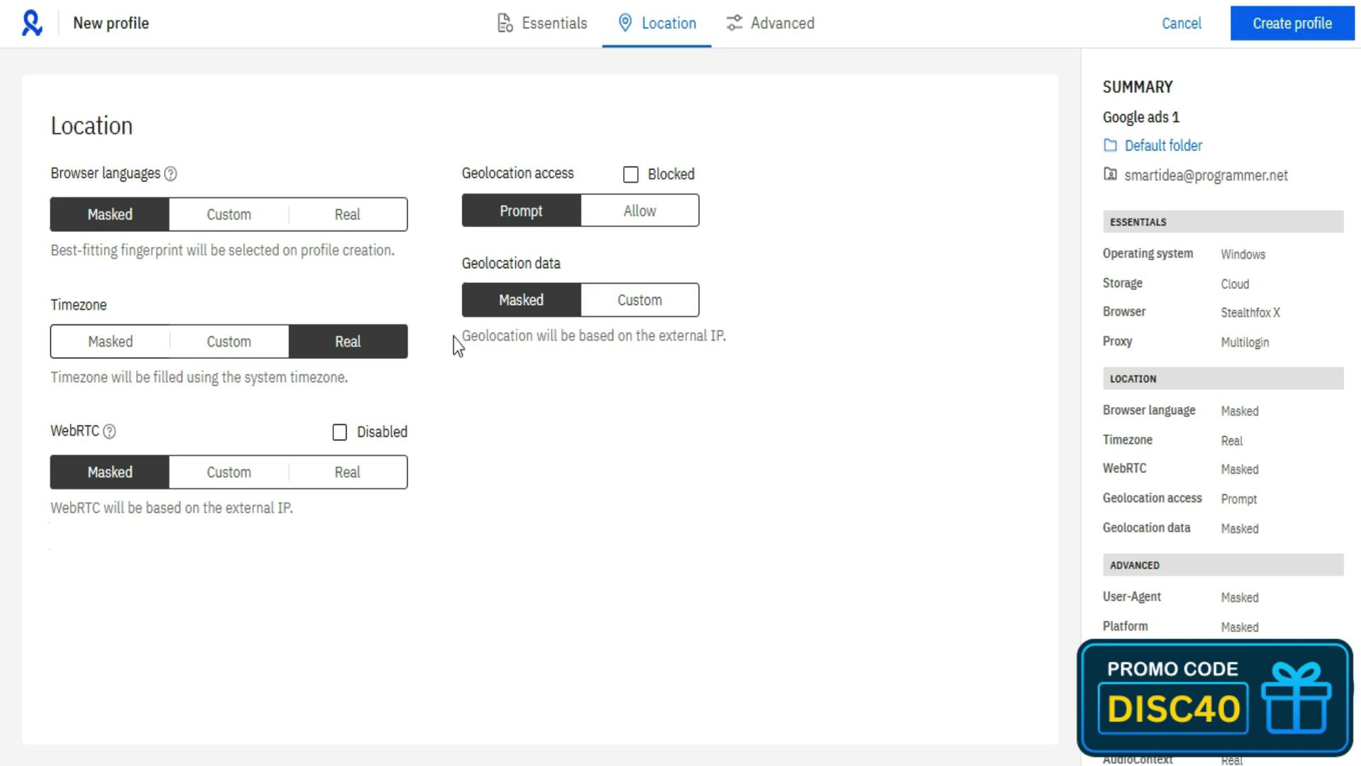
pyautogui.moveTo(454, 346); pyautogui.dragTo(731, 341)
pyautogui.click(731, 341)
pyautogui.click(614, 310)
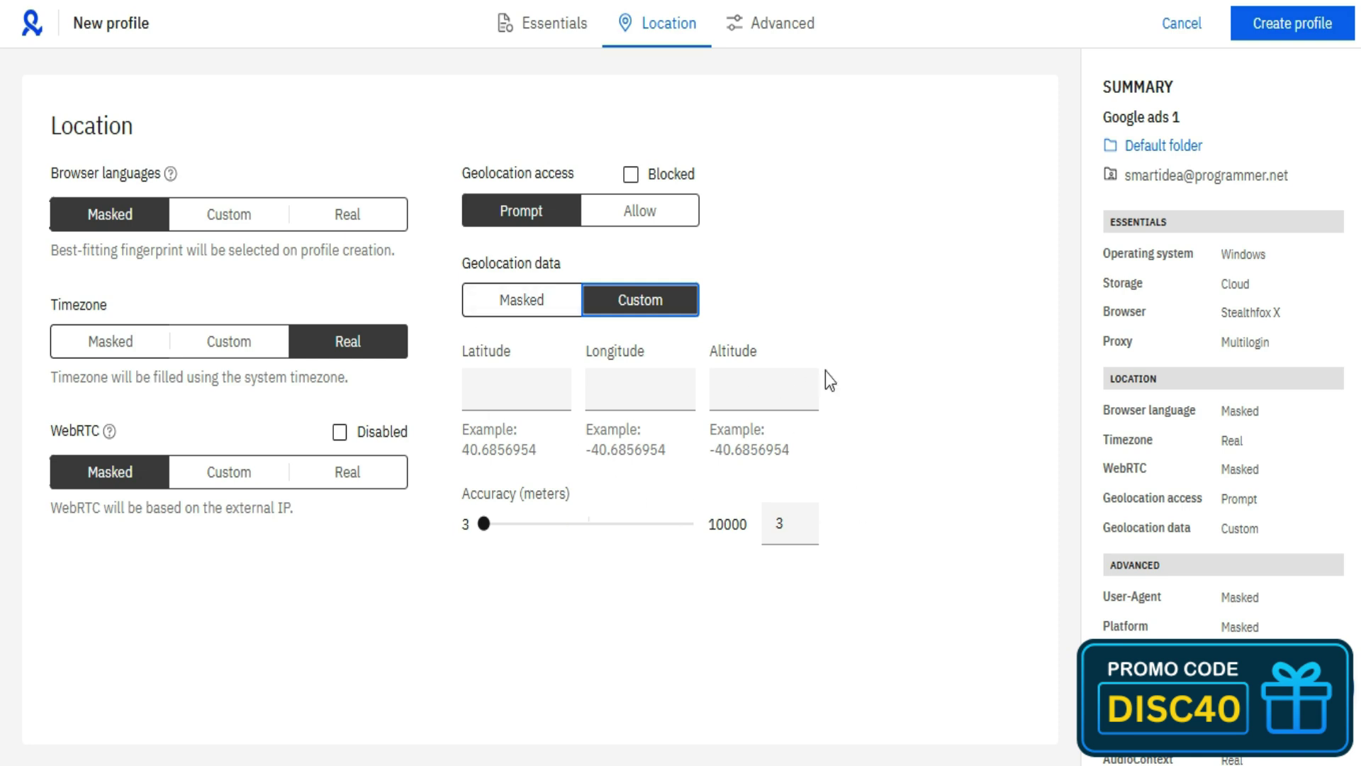
pyautogui.click(558, 306)
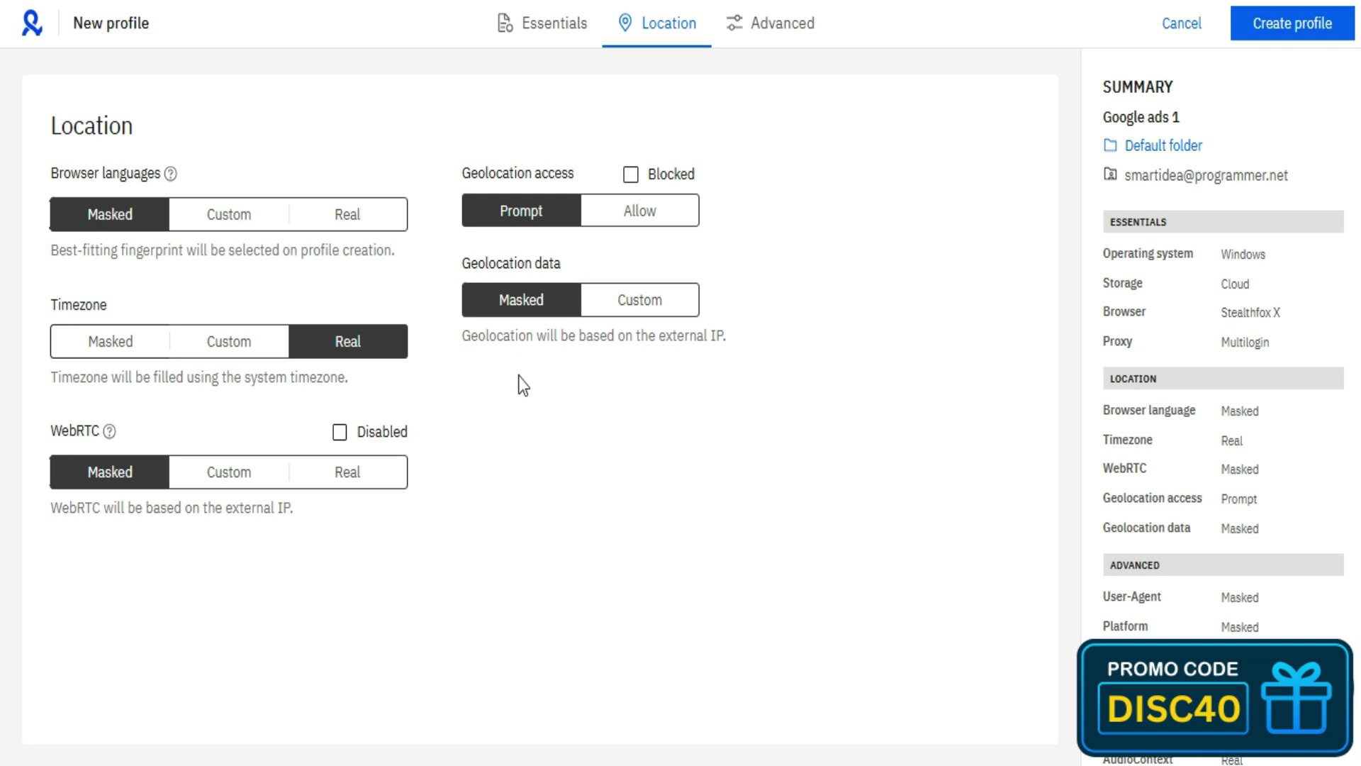
# Open the Advanced fingerprint settings and review the Screen resolution options, keeping Masked.
pyautogui.click(770, 26)
pyautogui.scroll(-2, 876, 128)
pyautogui.scroll(2, 793, 142)
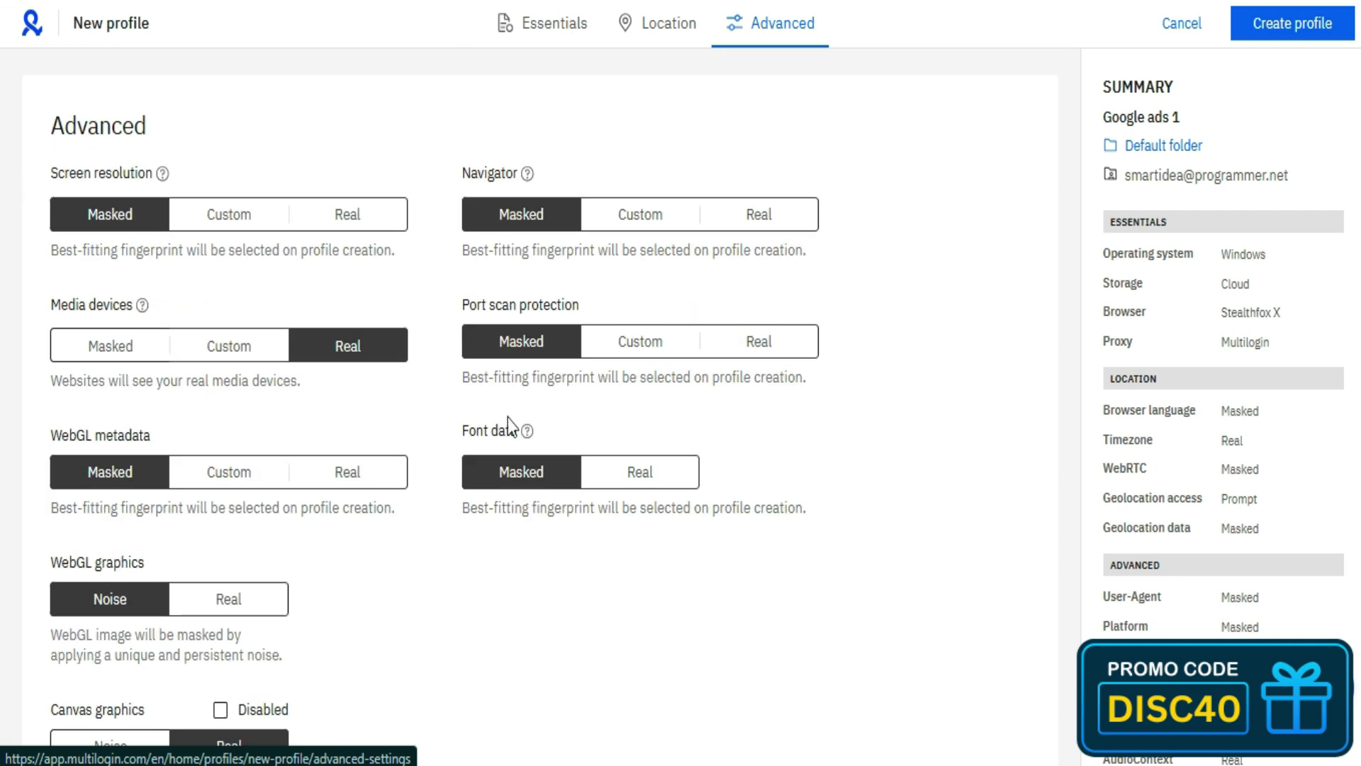
pyautogui.moveTo(31, 171); pyautogui.dragTo(155, 173)
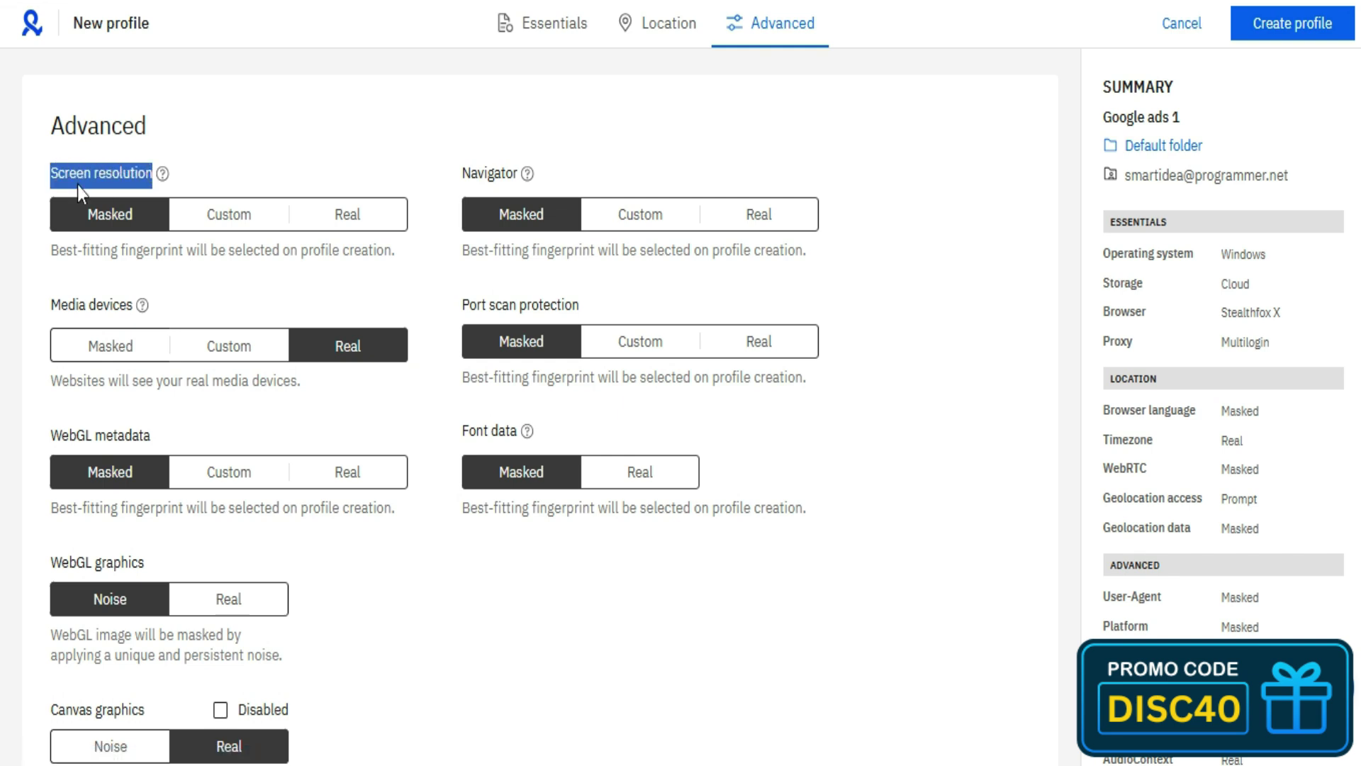
pyautogui.click(227, 143)
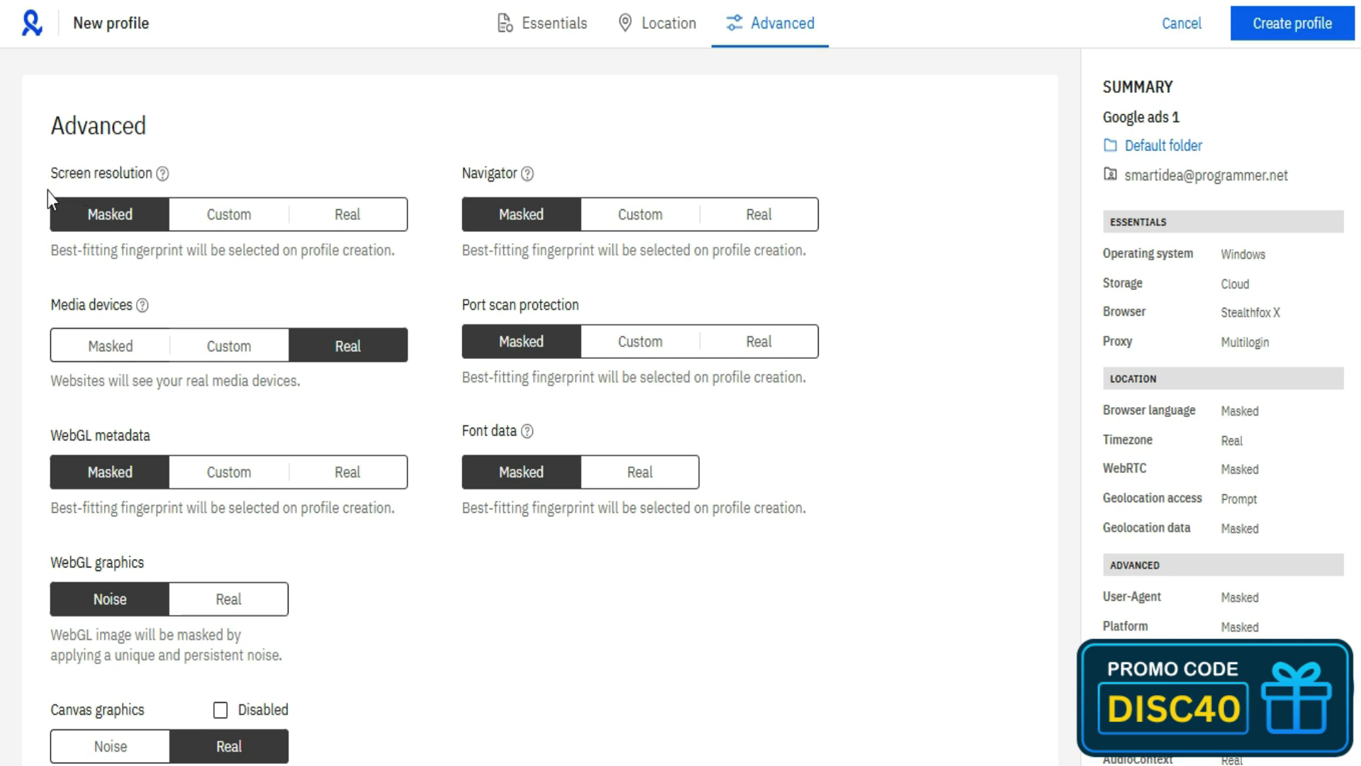
pyautogui.click(106, 216)
pyautogui.moveTo(55, 251); pyautogui.dragTo(397, 251)
pyautogui.click(277, 251)
# Choose a custom 1440x900 resolution, then switch screen resolution to Real.
pyautogui.click(245, 223)
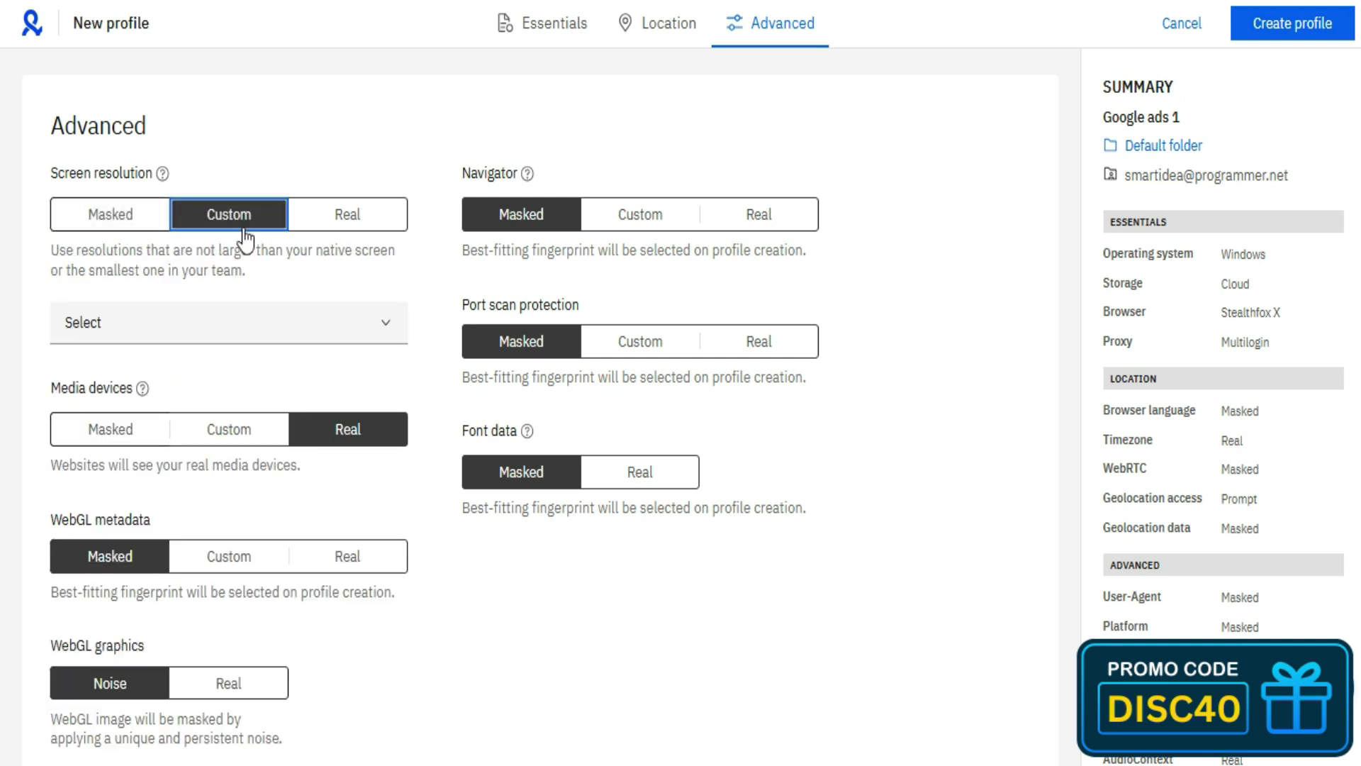
pyautogui.click(183, 323)
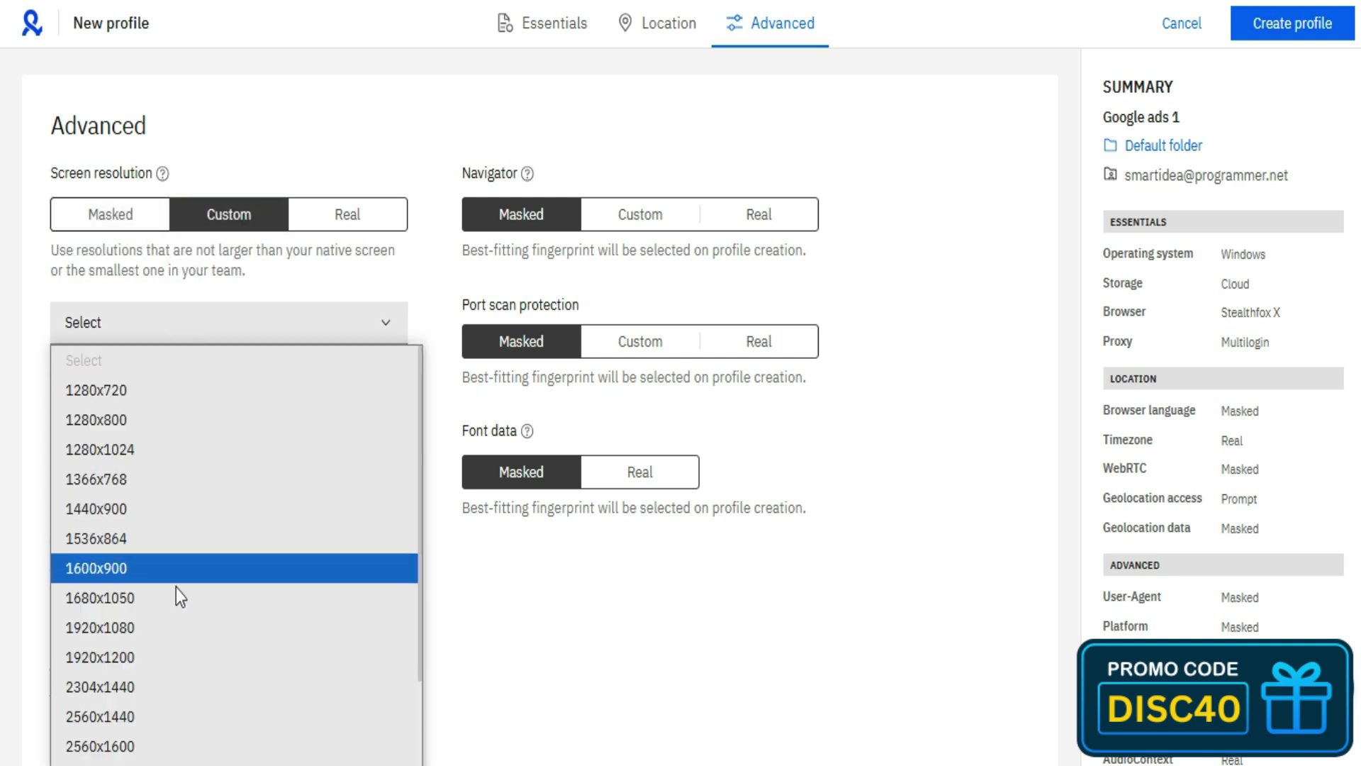
pyautogui.click(164, 511)
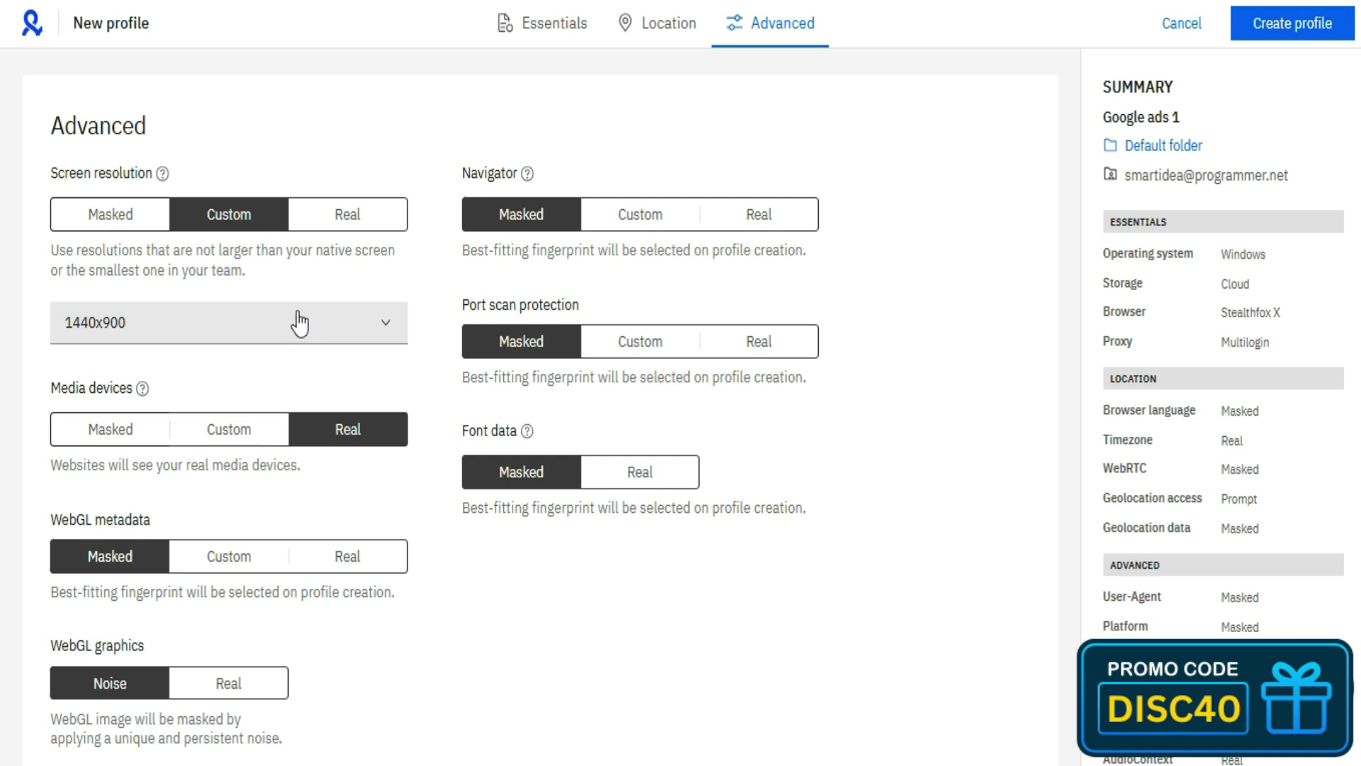
pyautogui.click(347, 214)
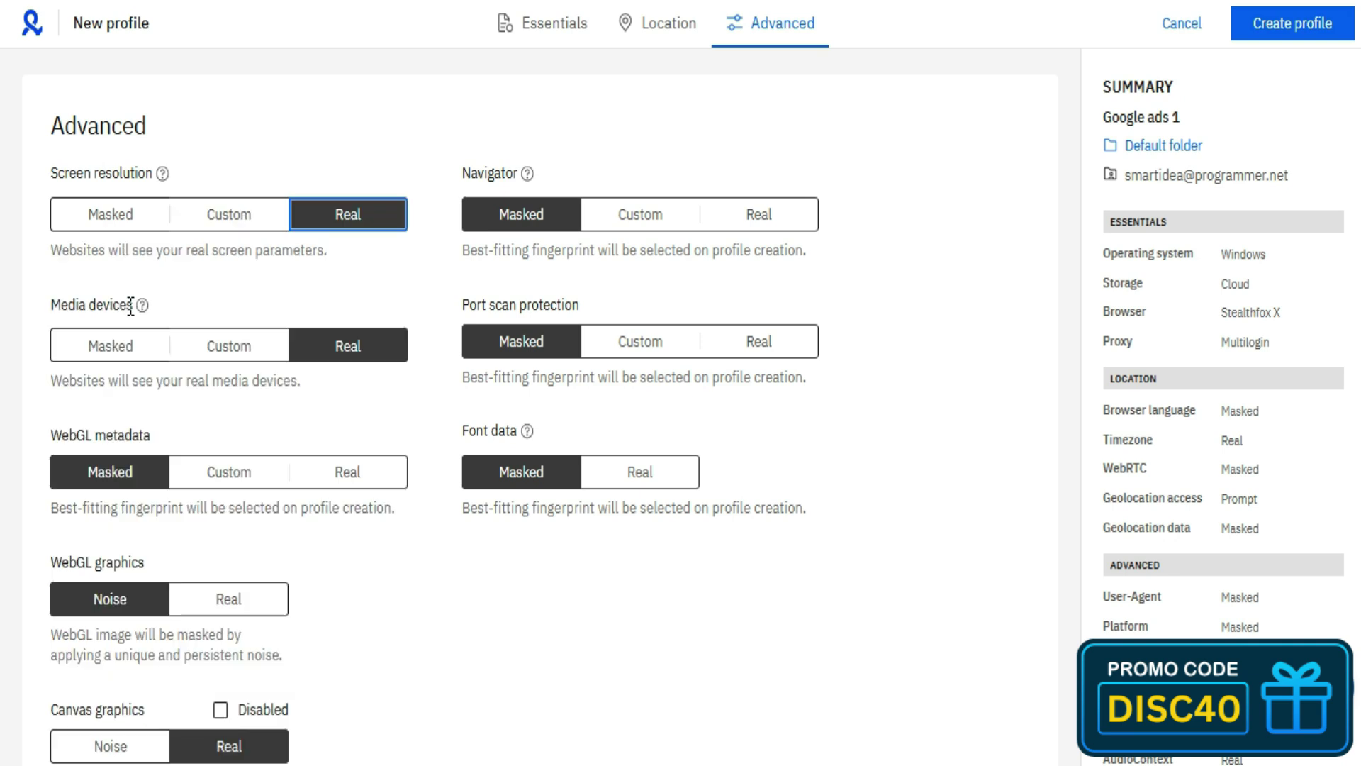
# Try the Media devices Masked and Real options, returning to Masked.
pyautogui.moveTo(132, 309); pyautogui.dragTo(50, 306)
pyautogui.click(52, 305)
pyautogui.click(150, 359)
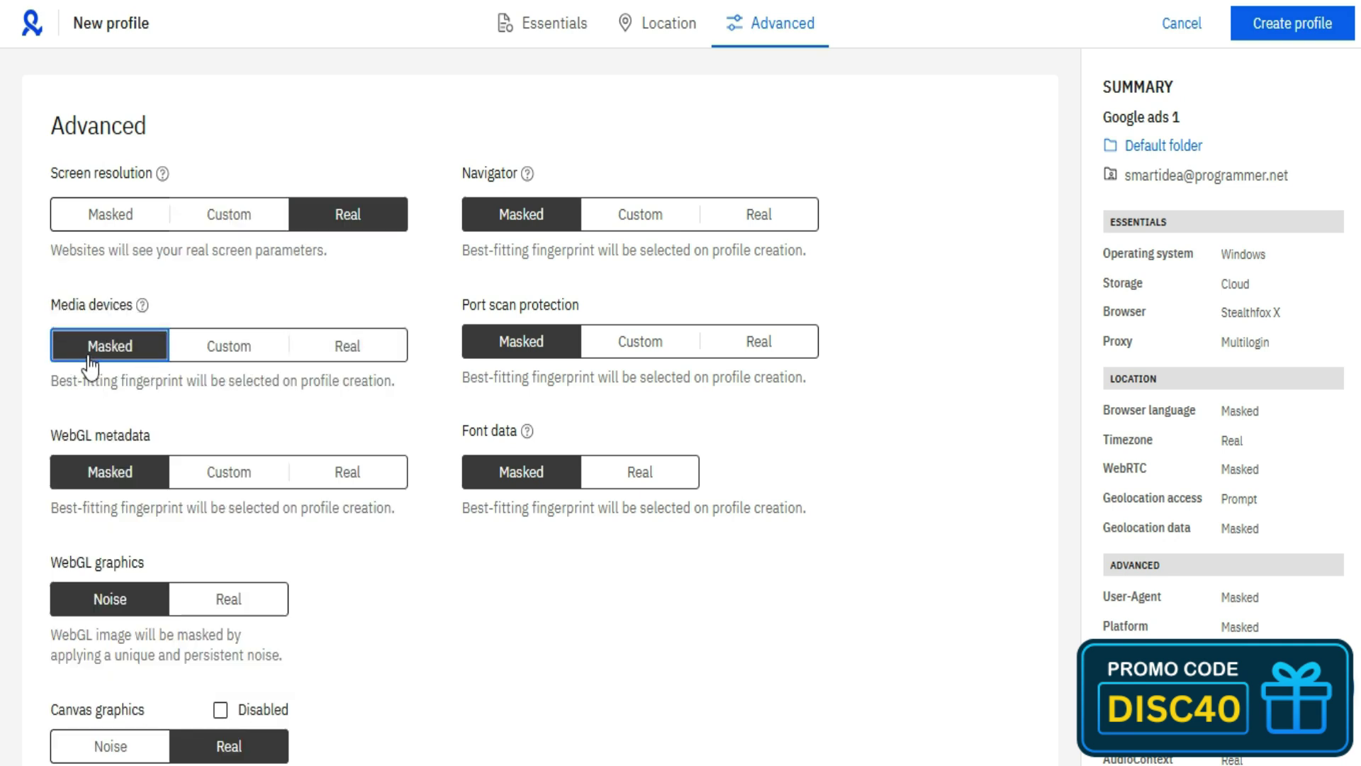
pyautogui.moveTo(50, 380); pyautogui.dragTo(402, 377)
pyautogui.click(402, 377)
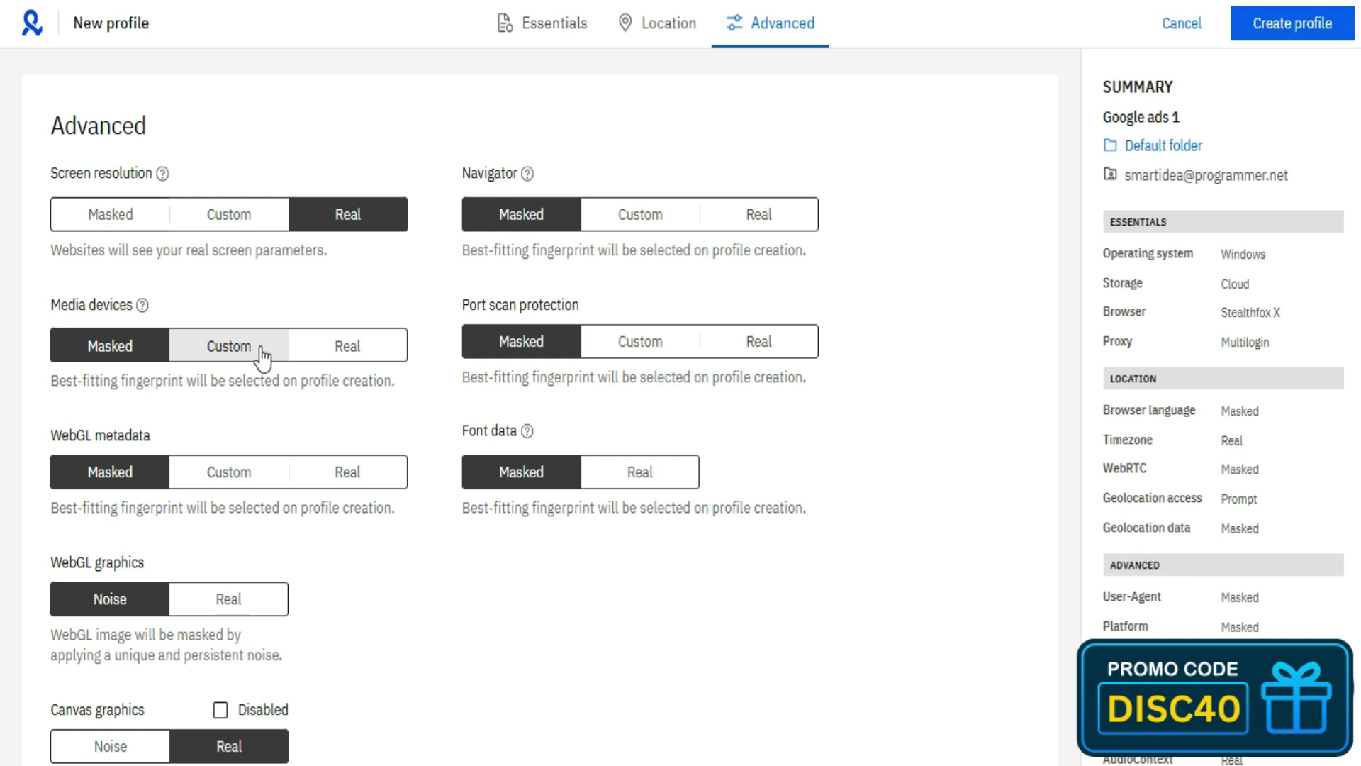
pyautogui.click(337, 358)
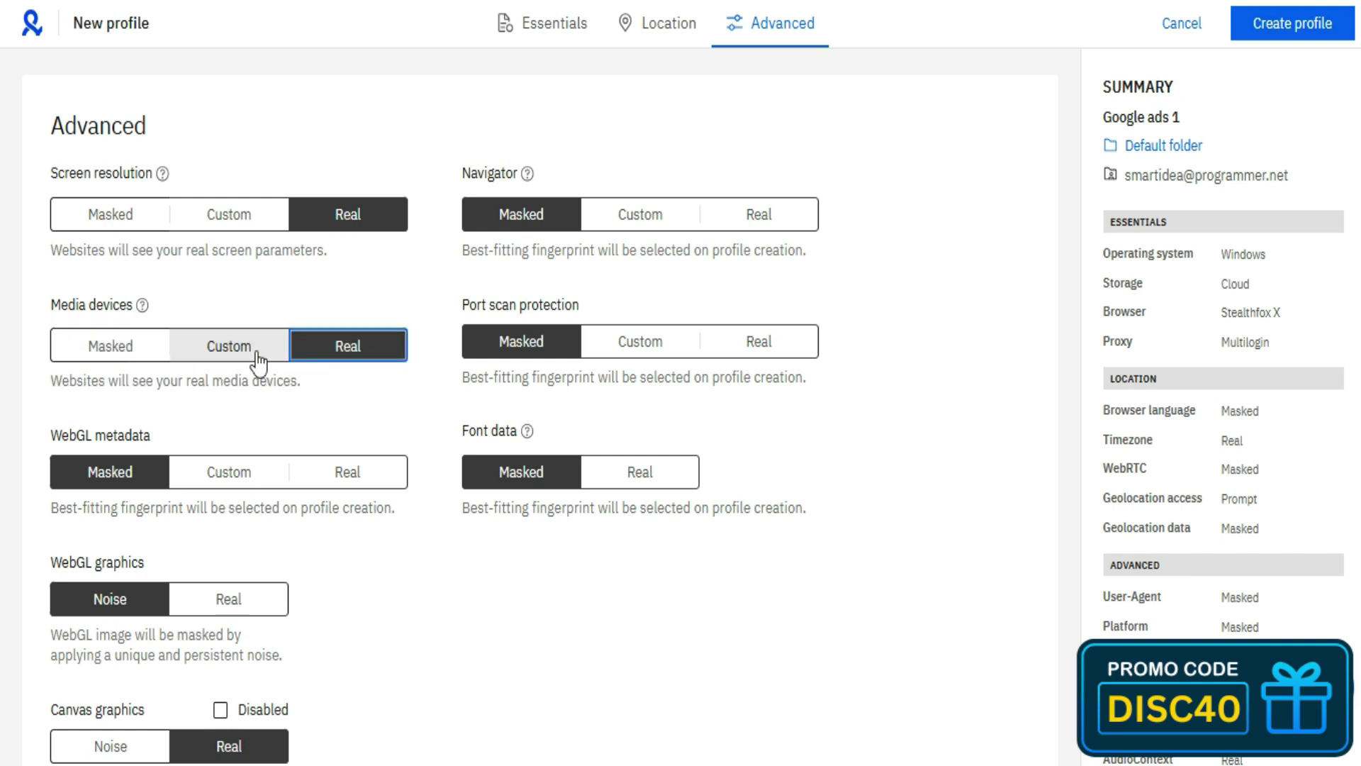
pyautogui.click(112, 349)
# Set media devices to Custom with 1 video input and 2 audio inputs.
pyautogui.scroll(-2, 212, 312)
pyautogui.click(213, 225)
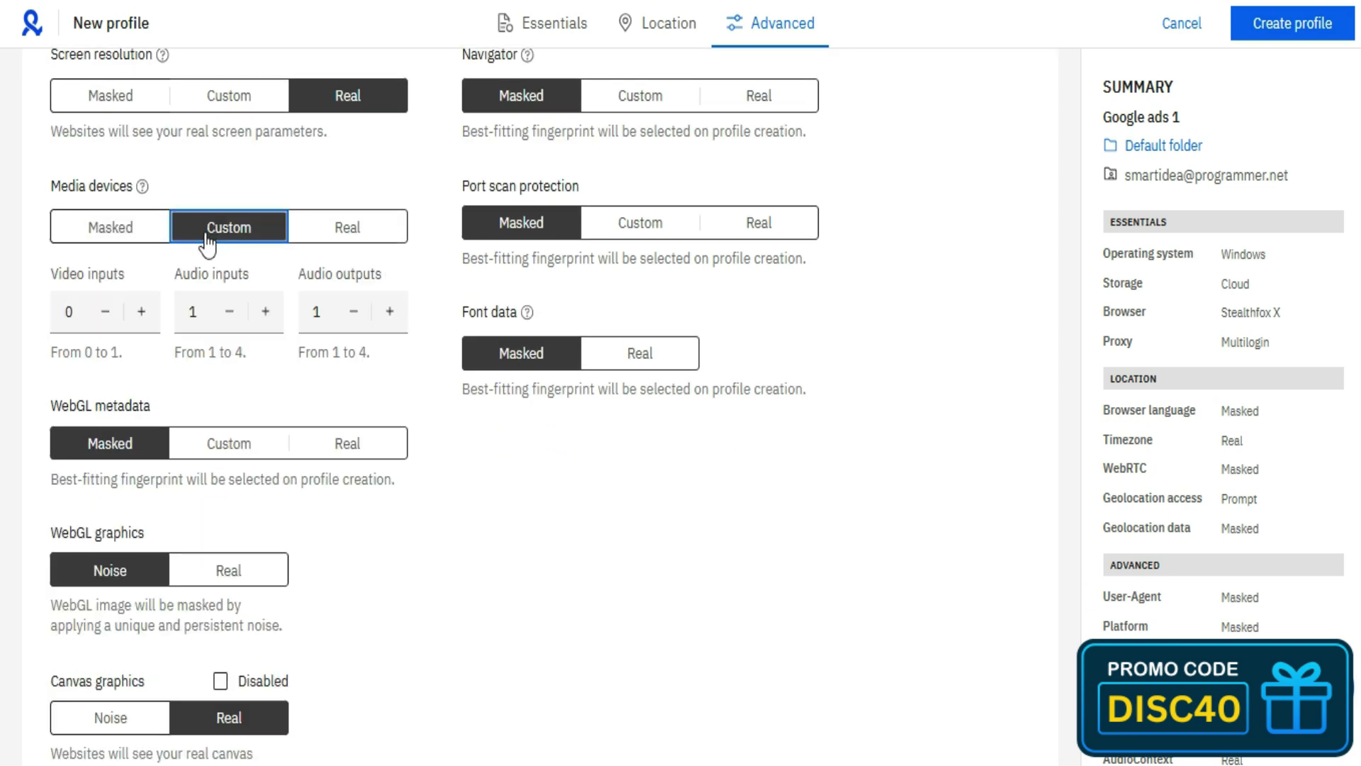
pyautogui.click(141, 311)
pyautogui.click(266, 311)
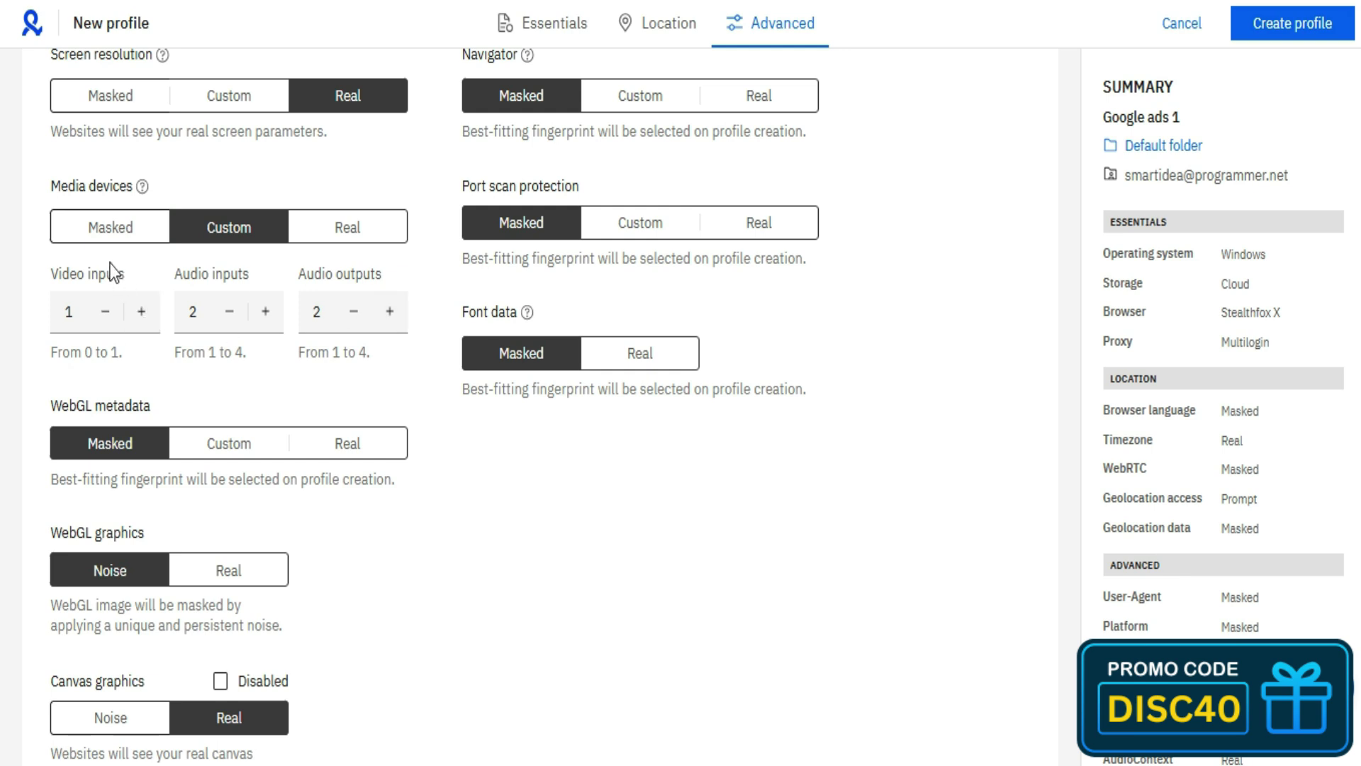
# Return media devices to Masked.
pyautogui.click(100, 234)
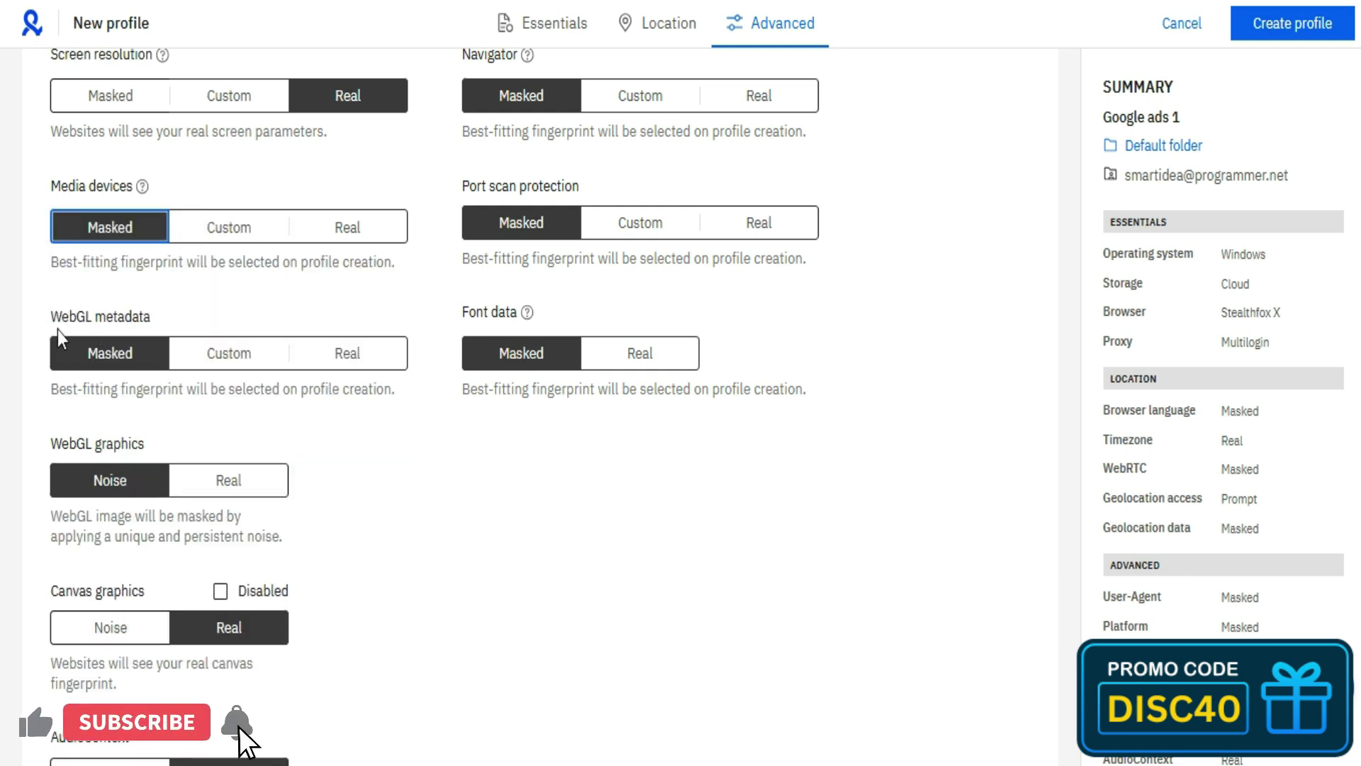
pyautogui.moveTo(51, 317); pyautogui.dragTo(186, 322)
pyautogui.click(183, 316)
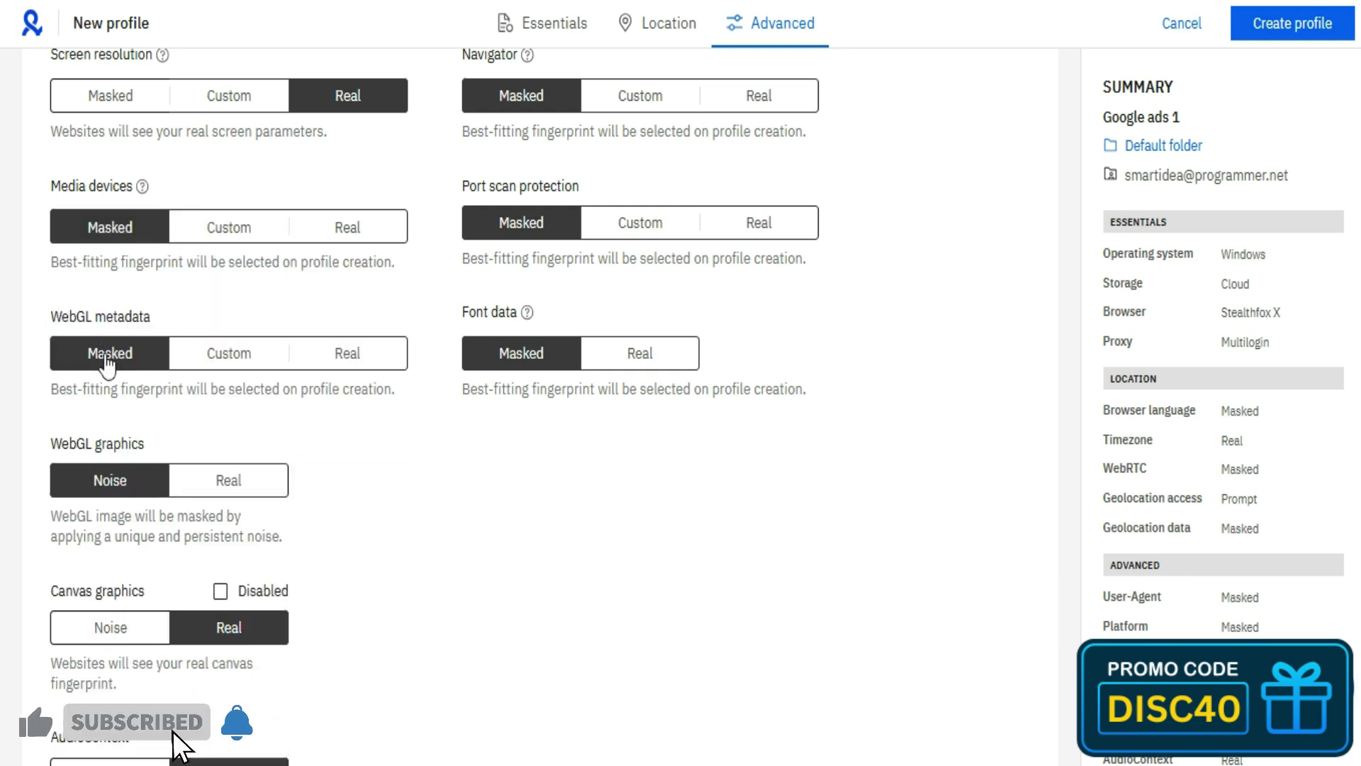
# Try WebGL metadata Custom and Real, then leave it on Masked.
pyautogui.click(253, 357)
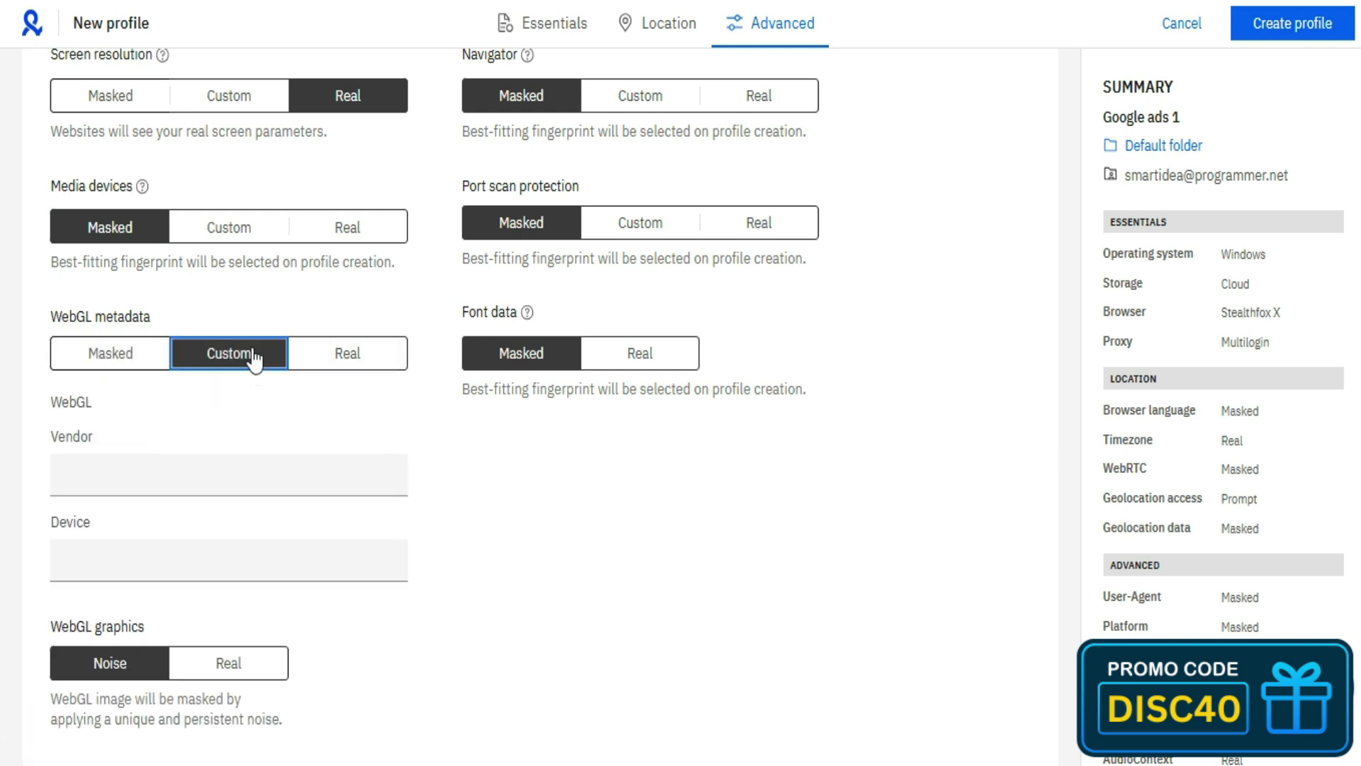
pyautogui.click(138, 366)
pyautogui.moveTo(55, 389); pyautogui.dragTo(399, 387)
pyautogui.click(399, 387)
pyautogui.click(363, 367)
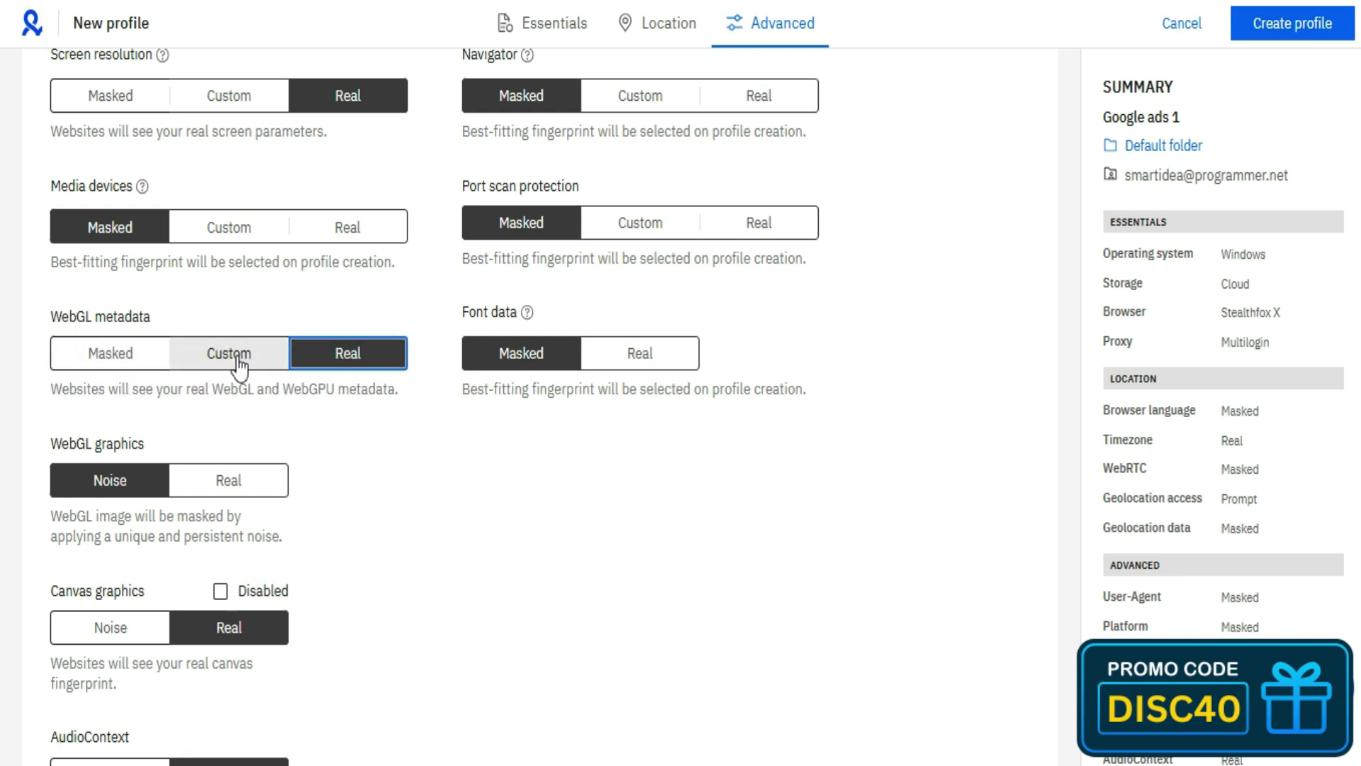
pyautogui.scroll(-1, 239, 369)
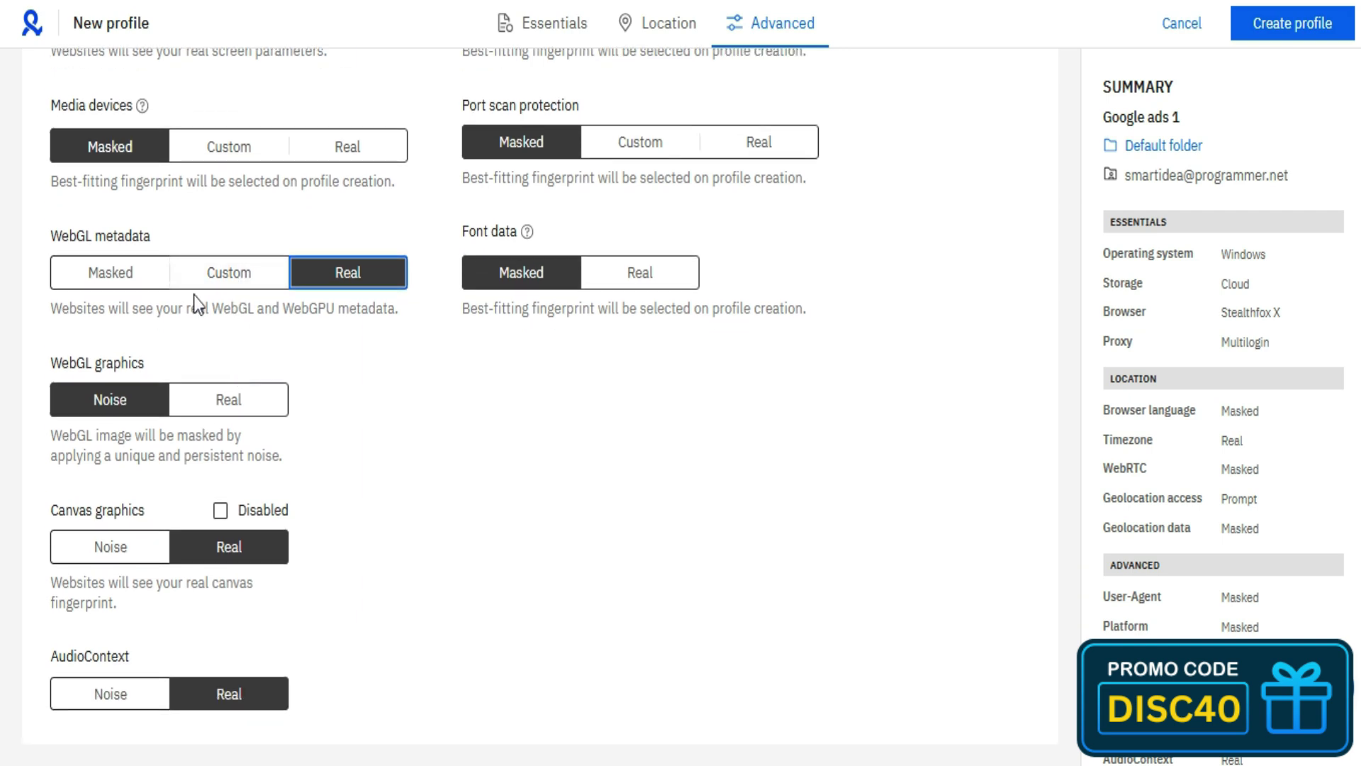
pyautogui.click(131, 280)
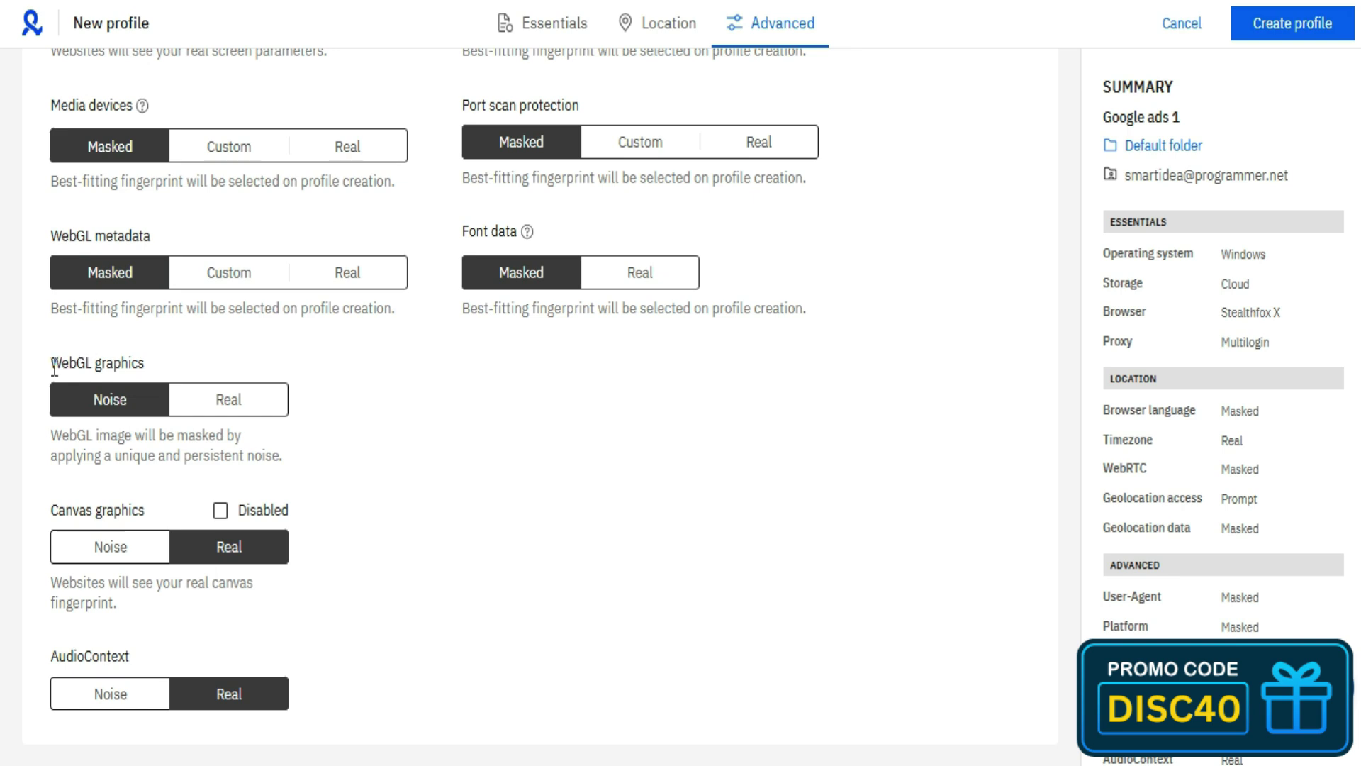
# Try Real for WebGL graphics, leaving it on Noise.
pyautogui.moveTo(54, 369); pyautogui.dragTo(189, 370)
pyautogui.click(189, 370)
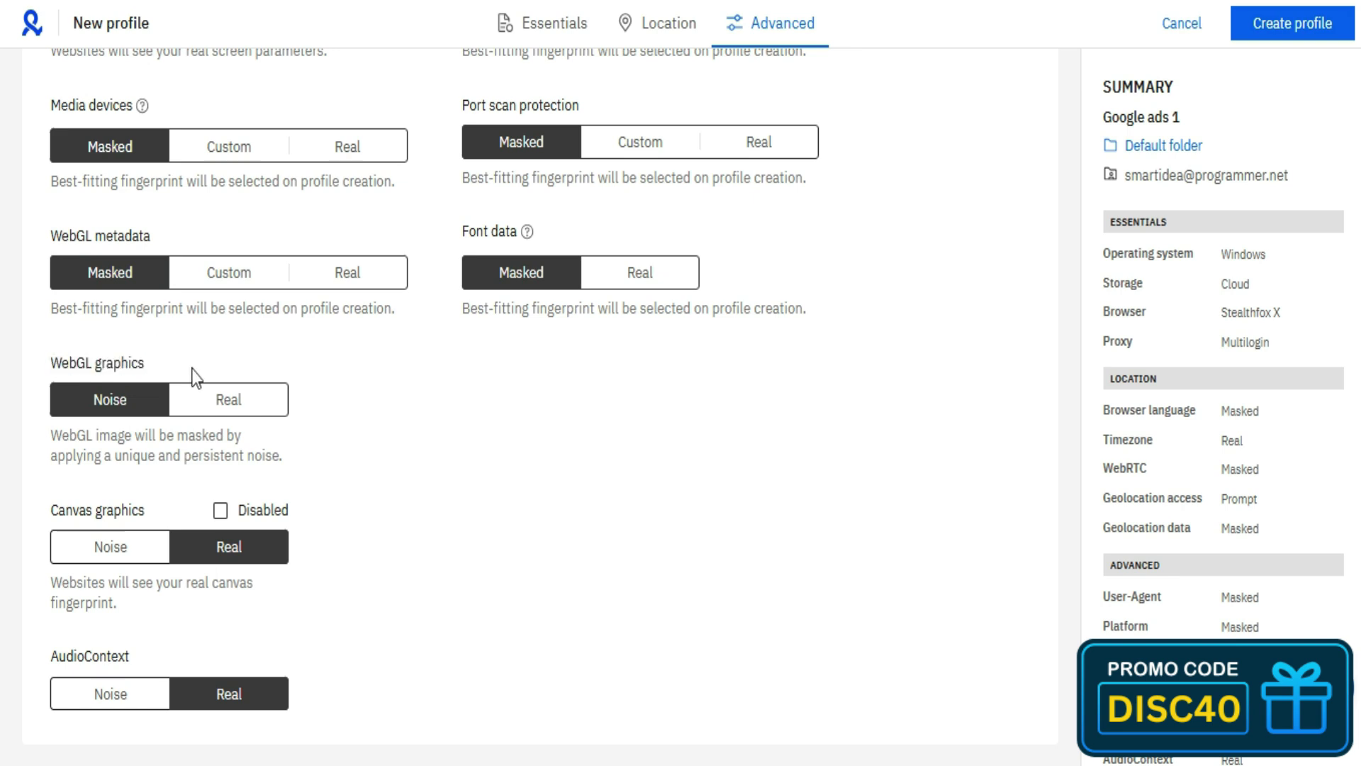
pyautogui.click(193, 408)
pyautogui.click(106, 412)
pyautogui.moveTo(54, 434); pyautogui.dragTo(288, 459)
pyautogui.click(289, 454)
pyautogui.click(244, 409)
pyautogui.moveTo(108, 454); pyautogui.dragTo(52, 437)
pyautogui.click(53, 447)
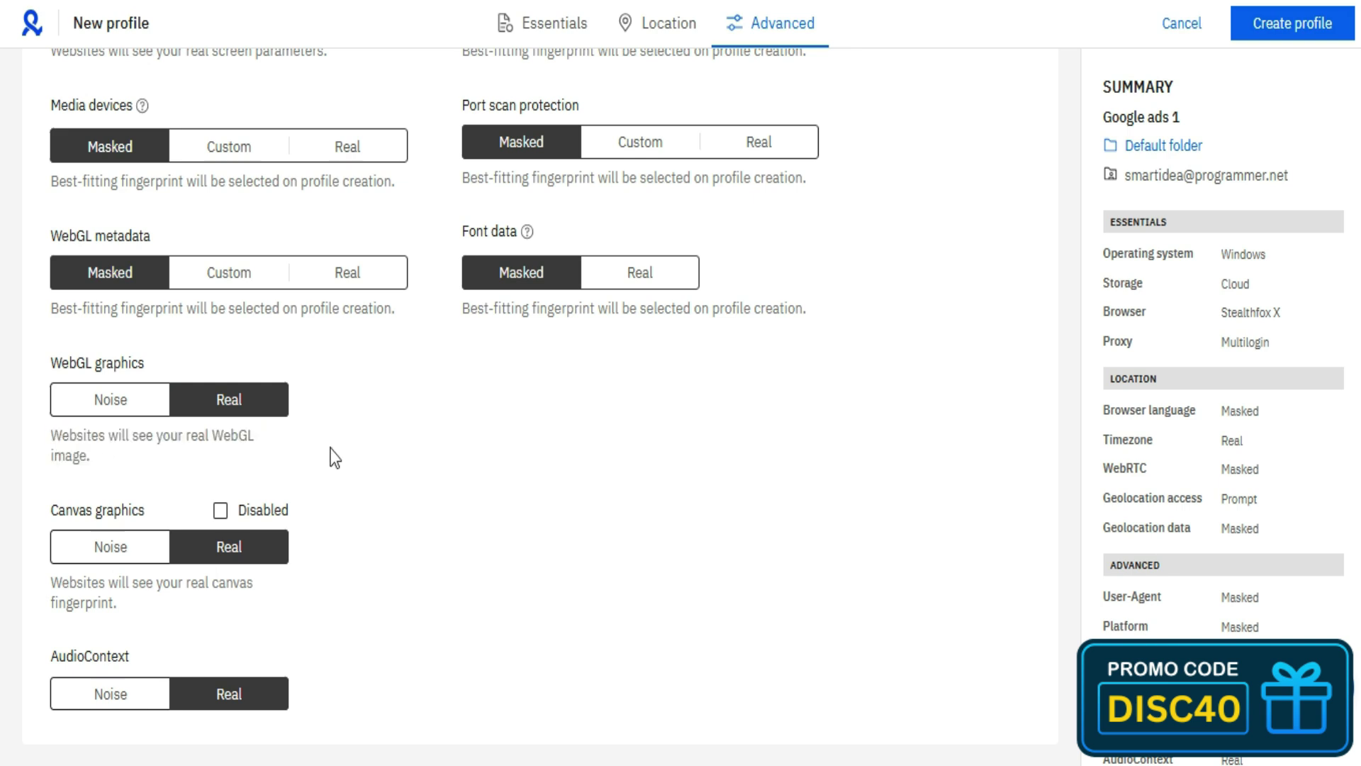
pyautogui.click(105, 410)
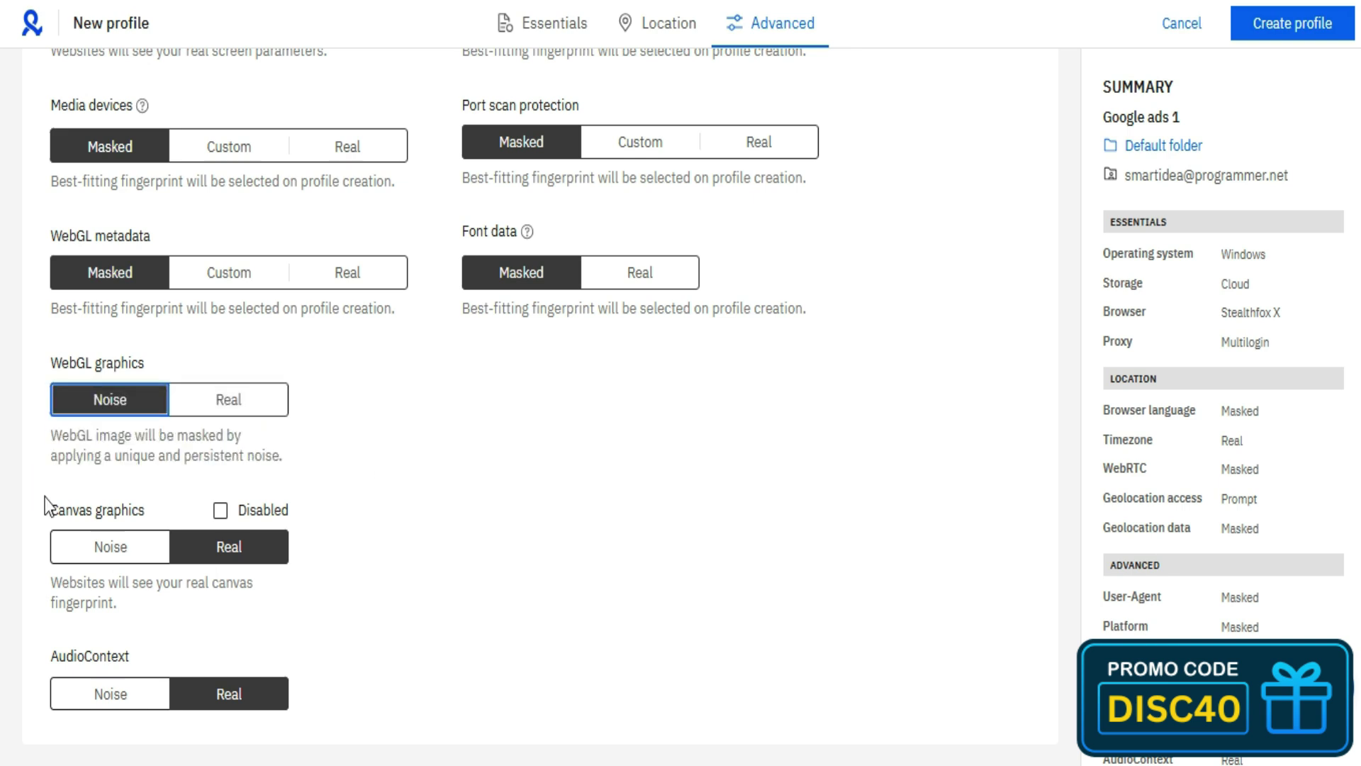
# Set canvas graphics to Noise.
pyautogui.click(96, 483)
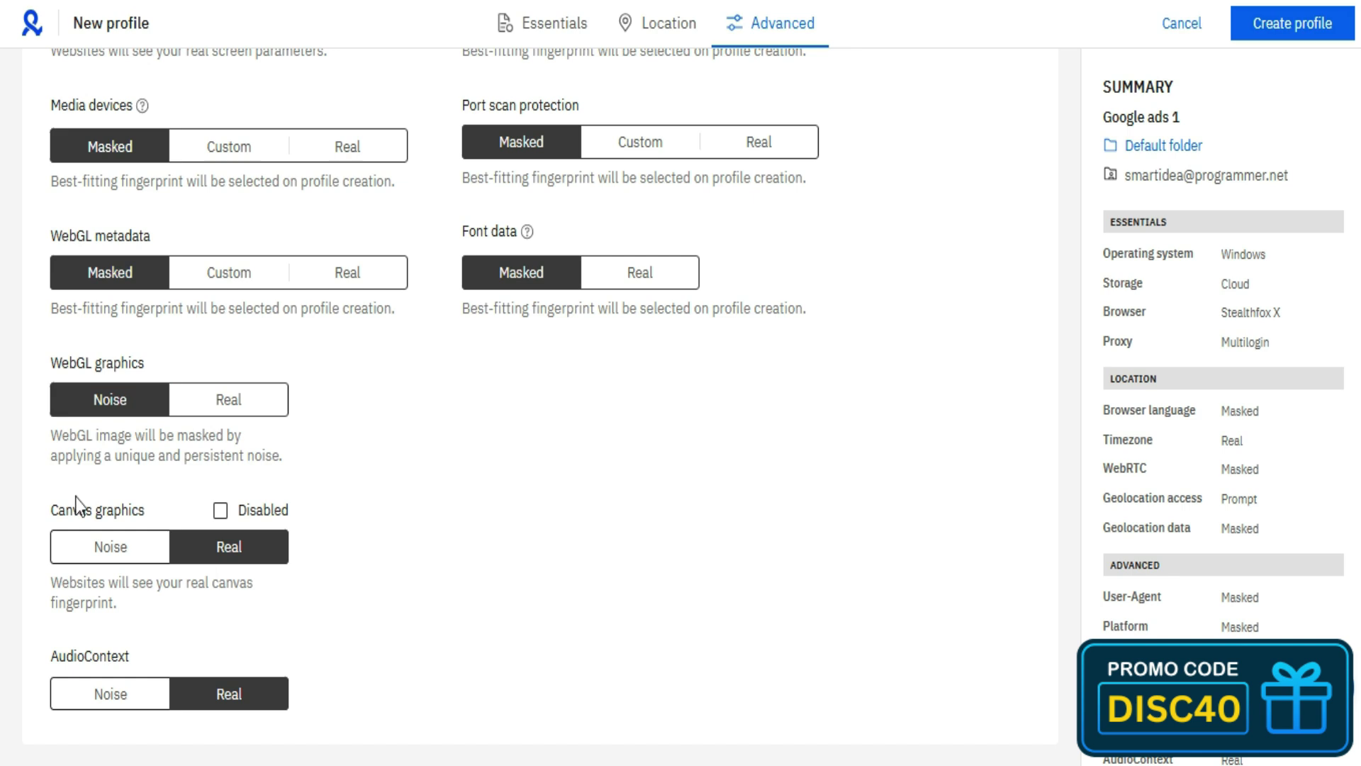
pyautogui.moveTo(52, 515); pyautogui.dragTo(172, 518)
pyautogui.click(171, 521)
pyautogui.click(147, 546)
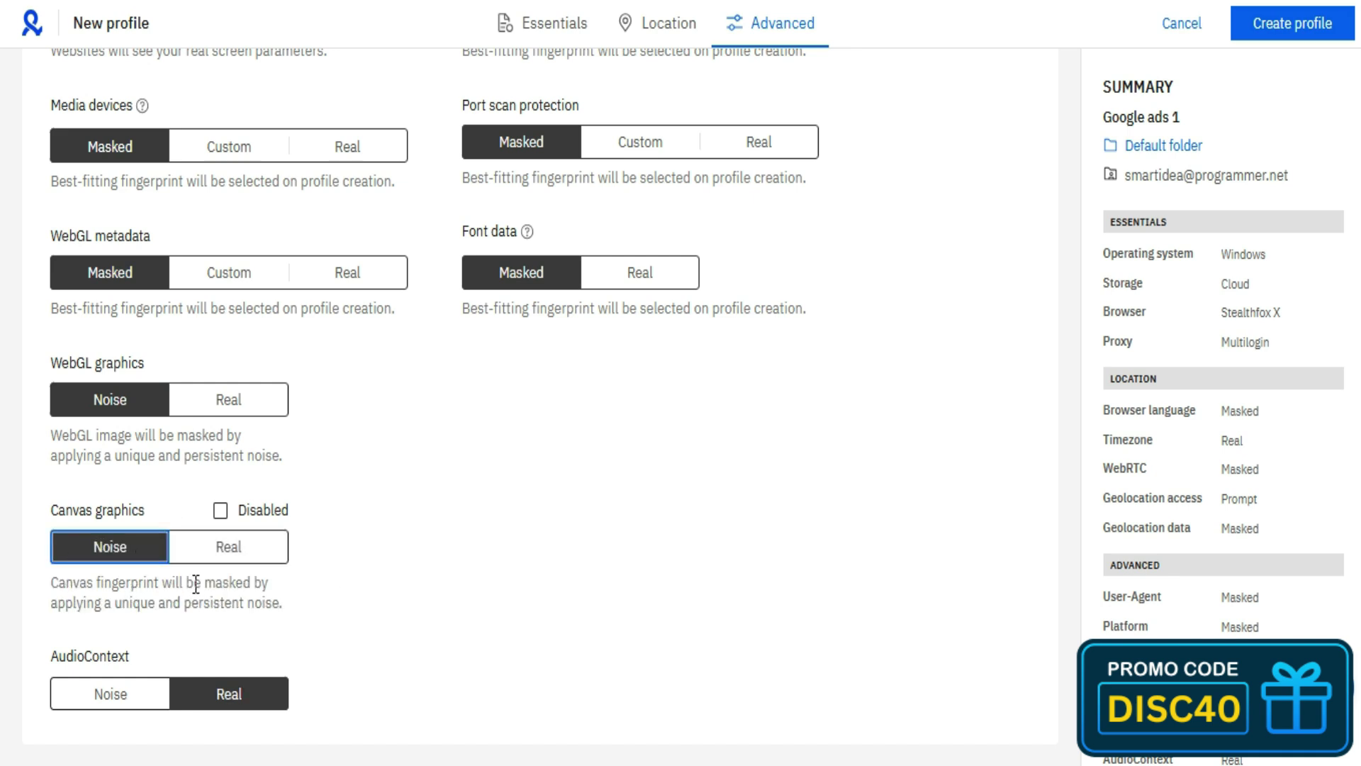
# Set AudioContext to Noise, briefly trying Real before returning to Noise.
pyautogui.click(129, 572)
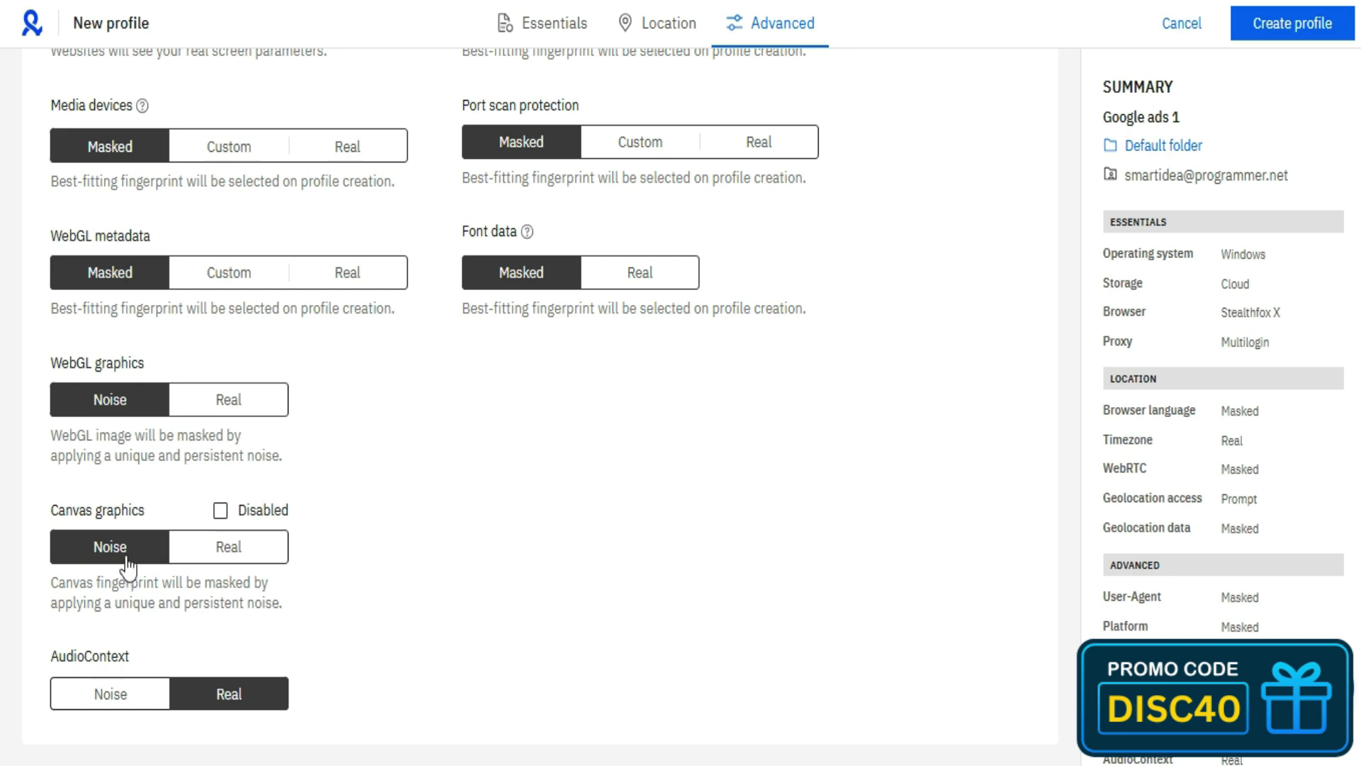
pyautogui.moveTo(50, 656); pyautogui.dragTo(144, 658)
pyautogui.click(143, 652)
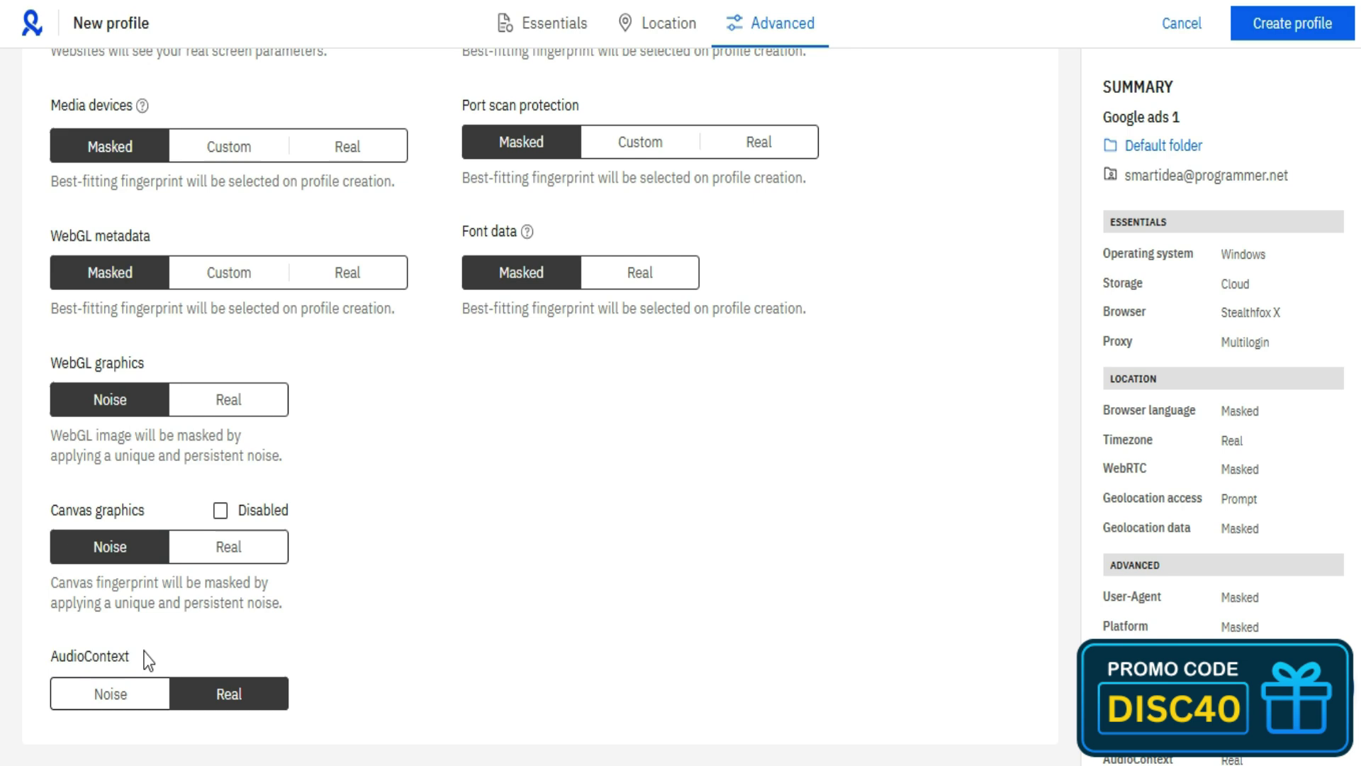
pyautogui.click(108, 697)
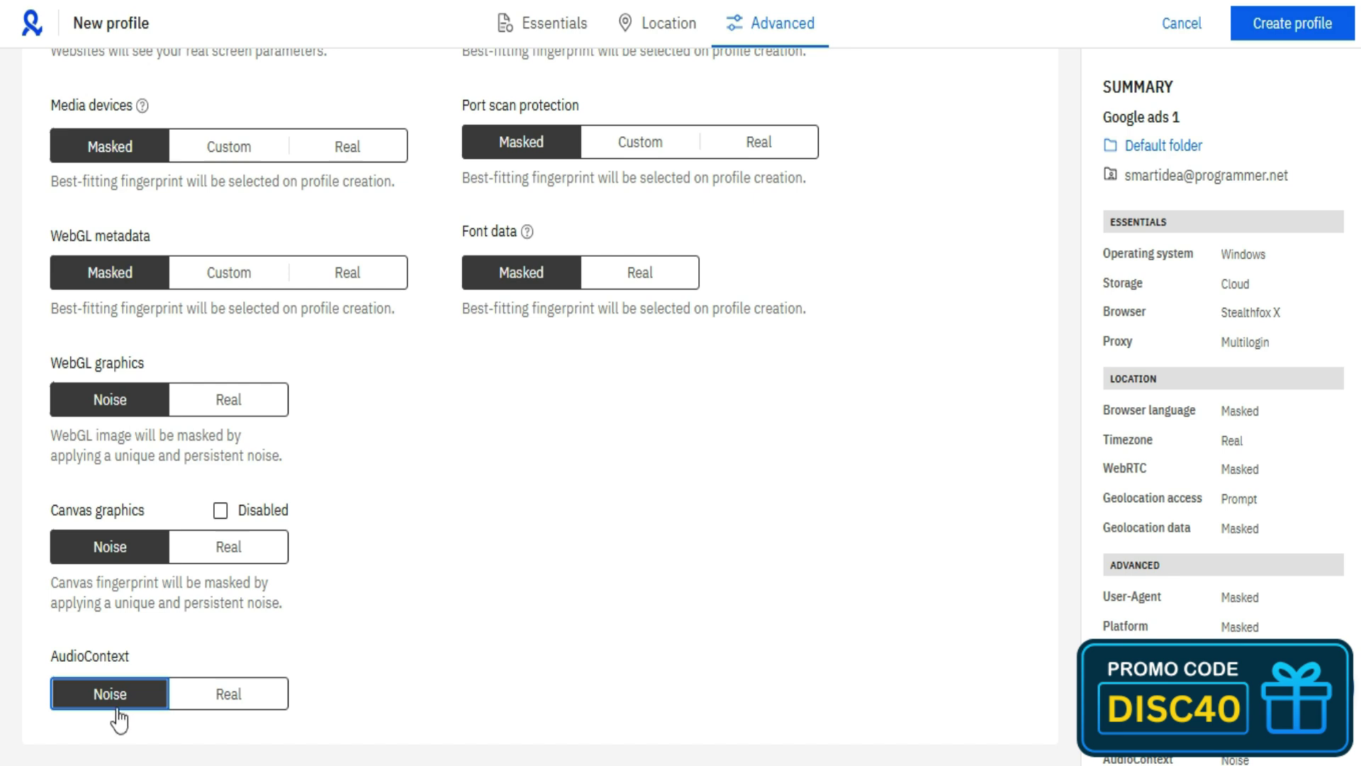
pyautogui.click(260, 693)
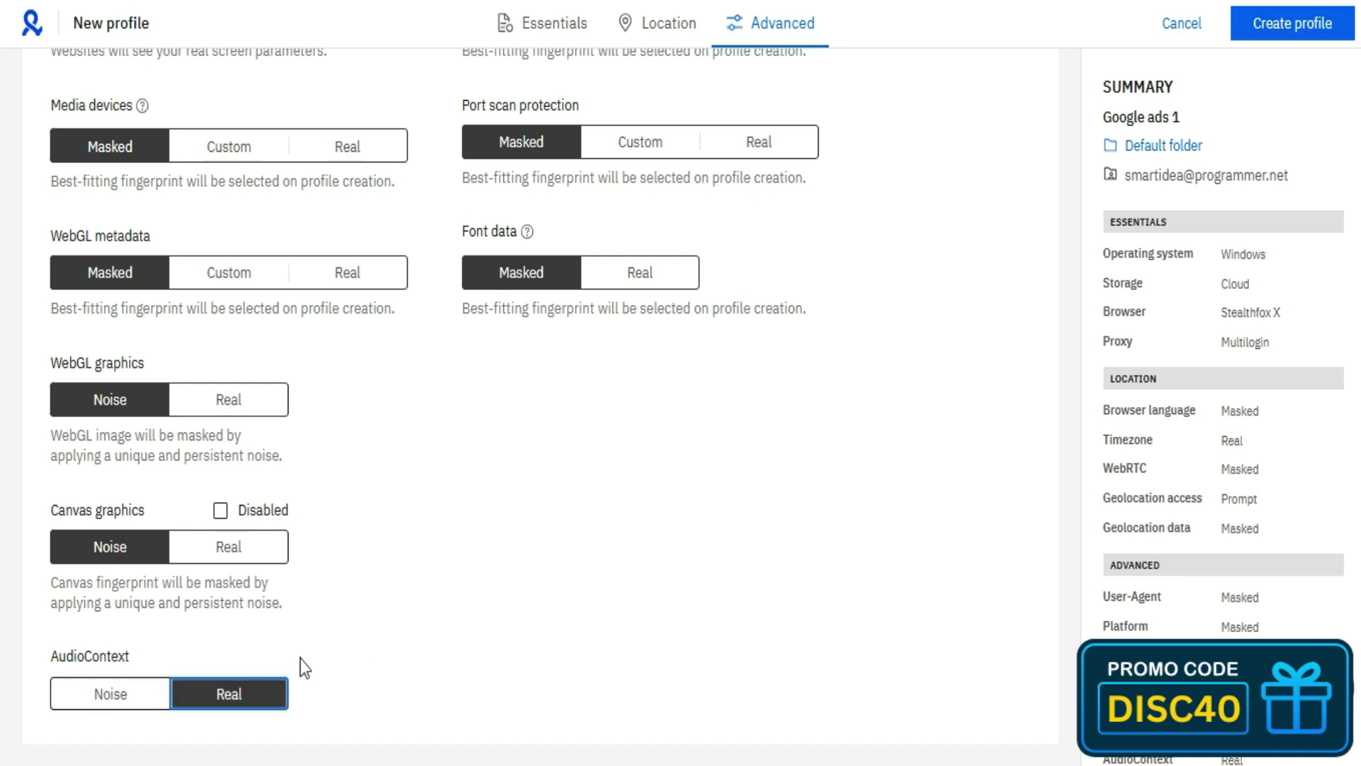
pyautogui.click(129, 697)
pyautogui.scroll(3, 546, 517)
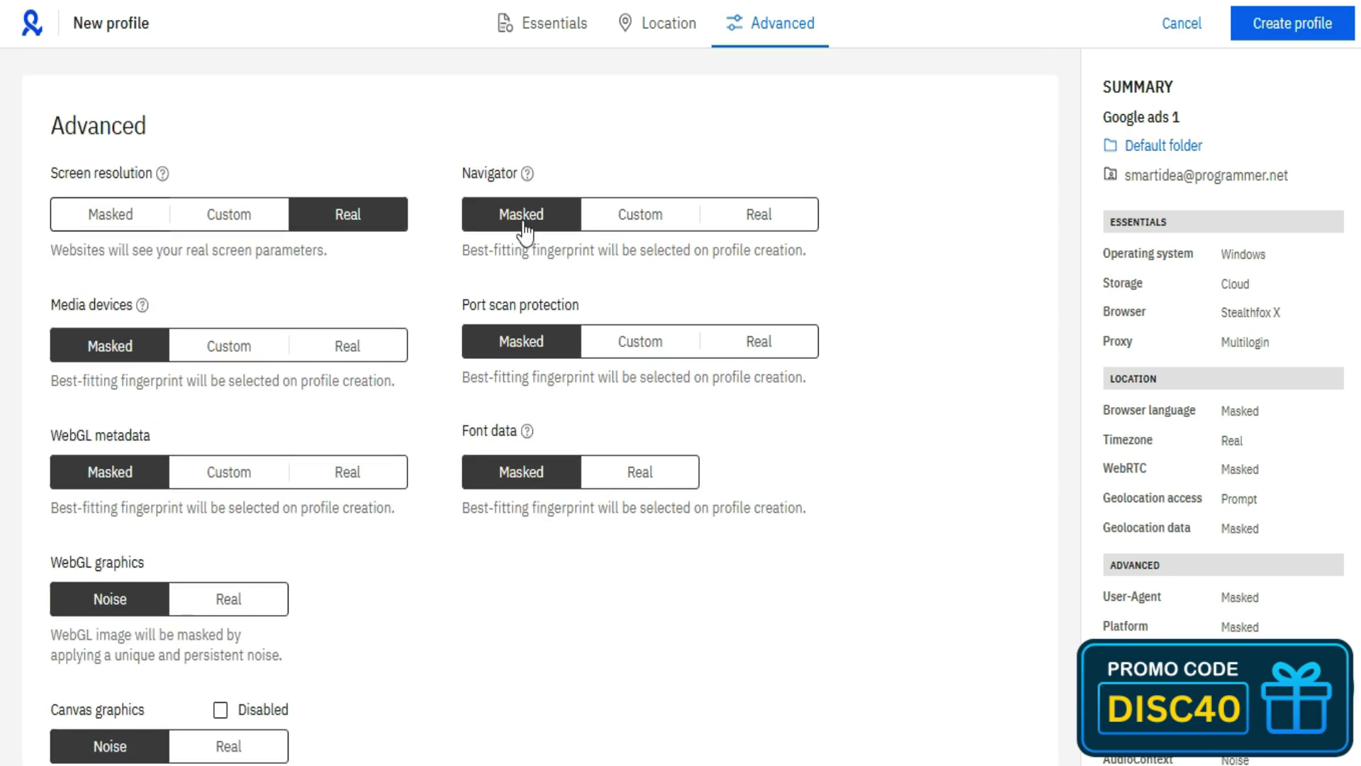
# Try Navigator Custom with Hardware Concurrency 4, then set Navigator to Real.
pyautogui.click(664, 220)
pyautogui.click(753, 217)
pyautogui.click(551, 225)
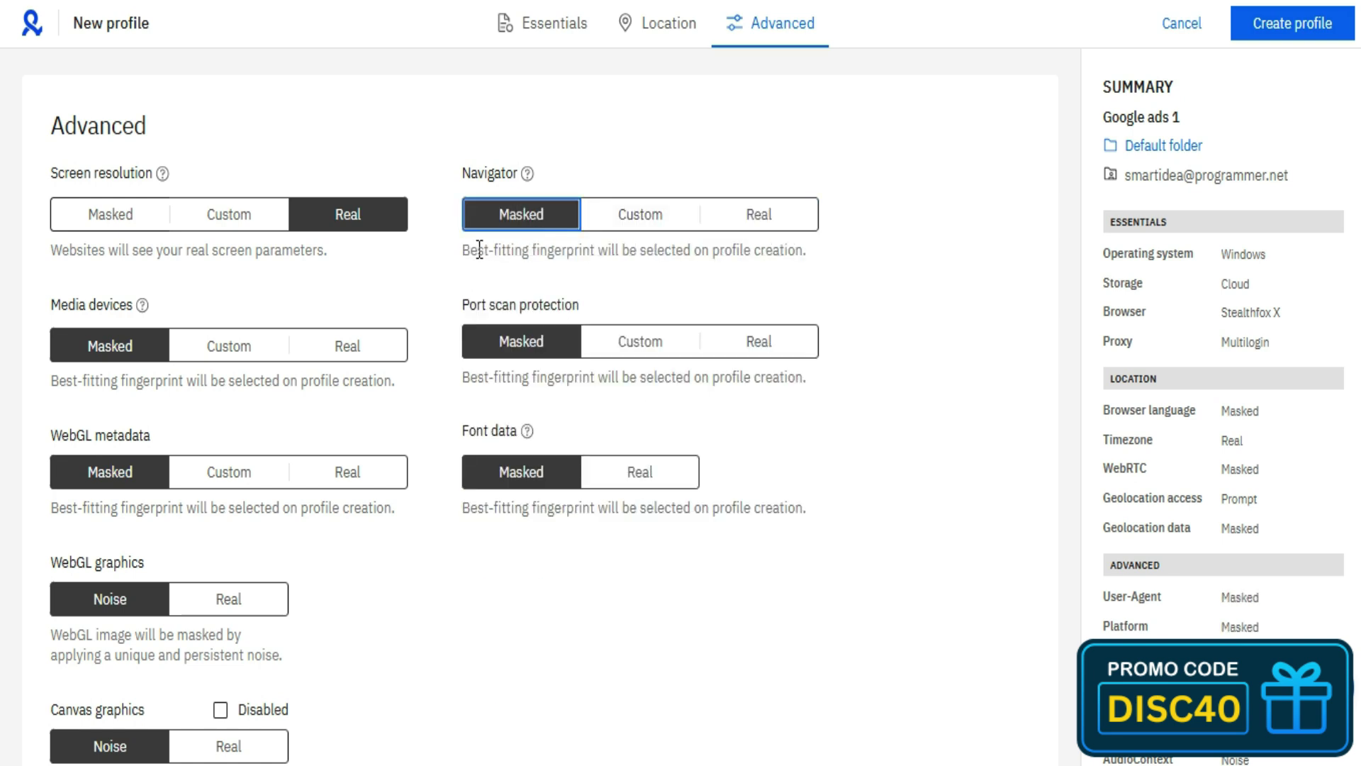
pyautogui.click(656, 238)
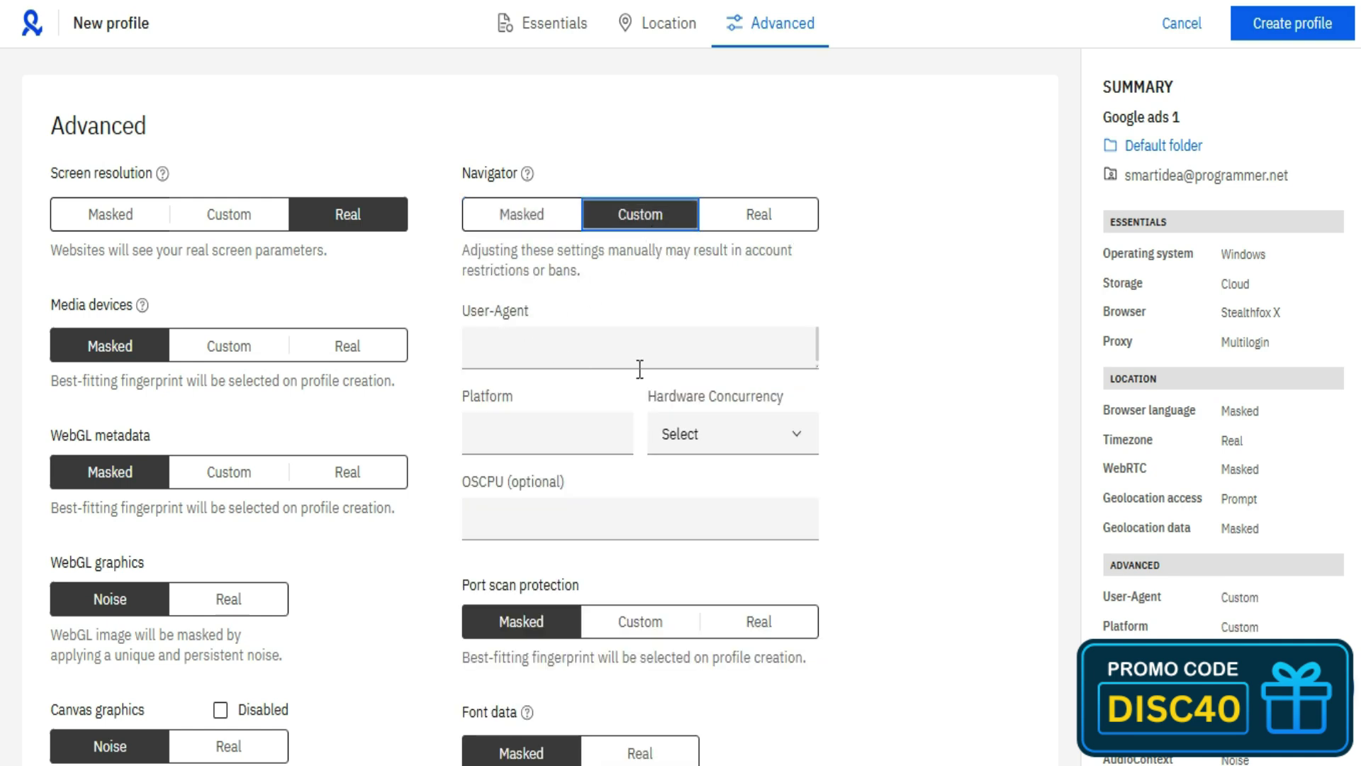
pyautogui.click(686, 443)
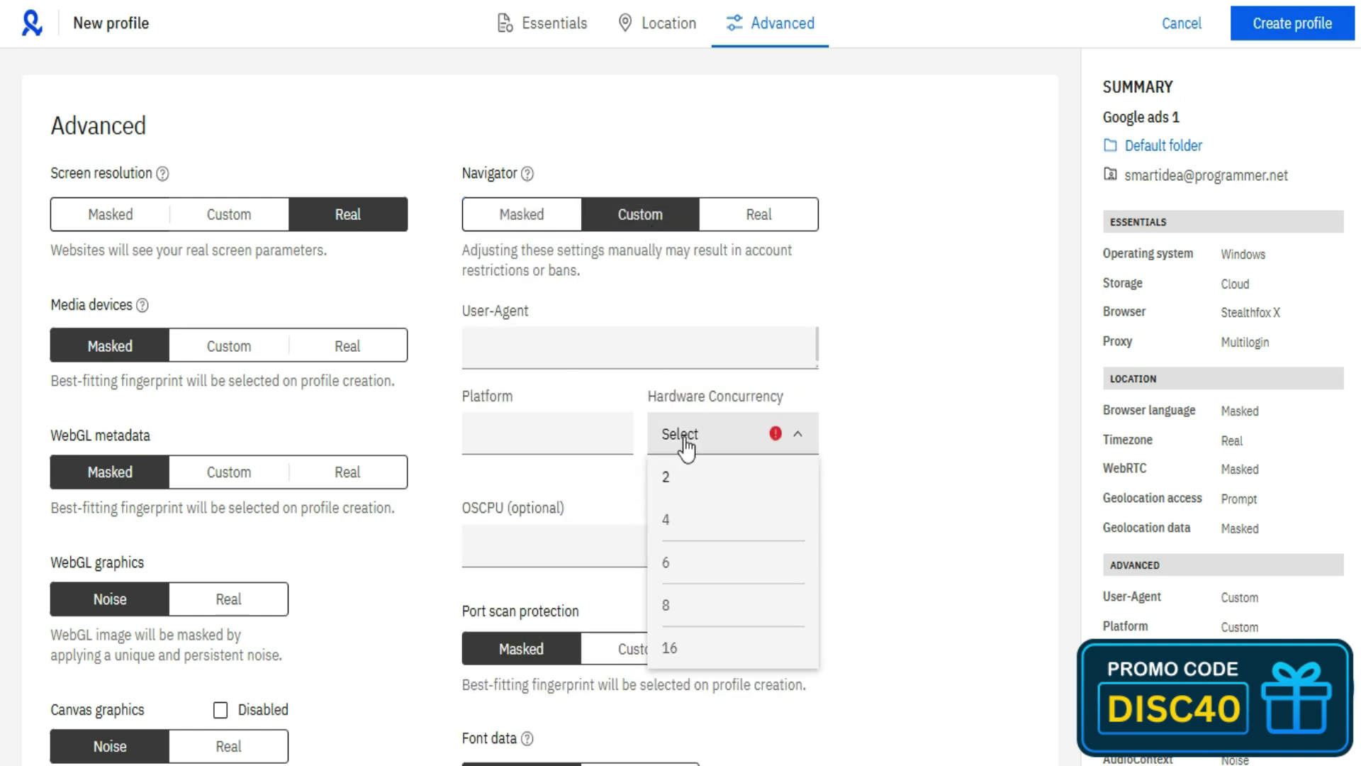
pyautogui.click(687, 526)
pyautogui.click(739, 221)
pyautogui.scroll(-2, 495, 280)
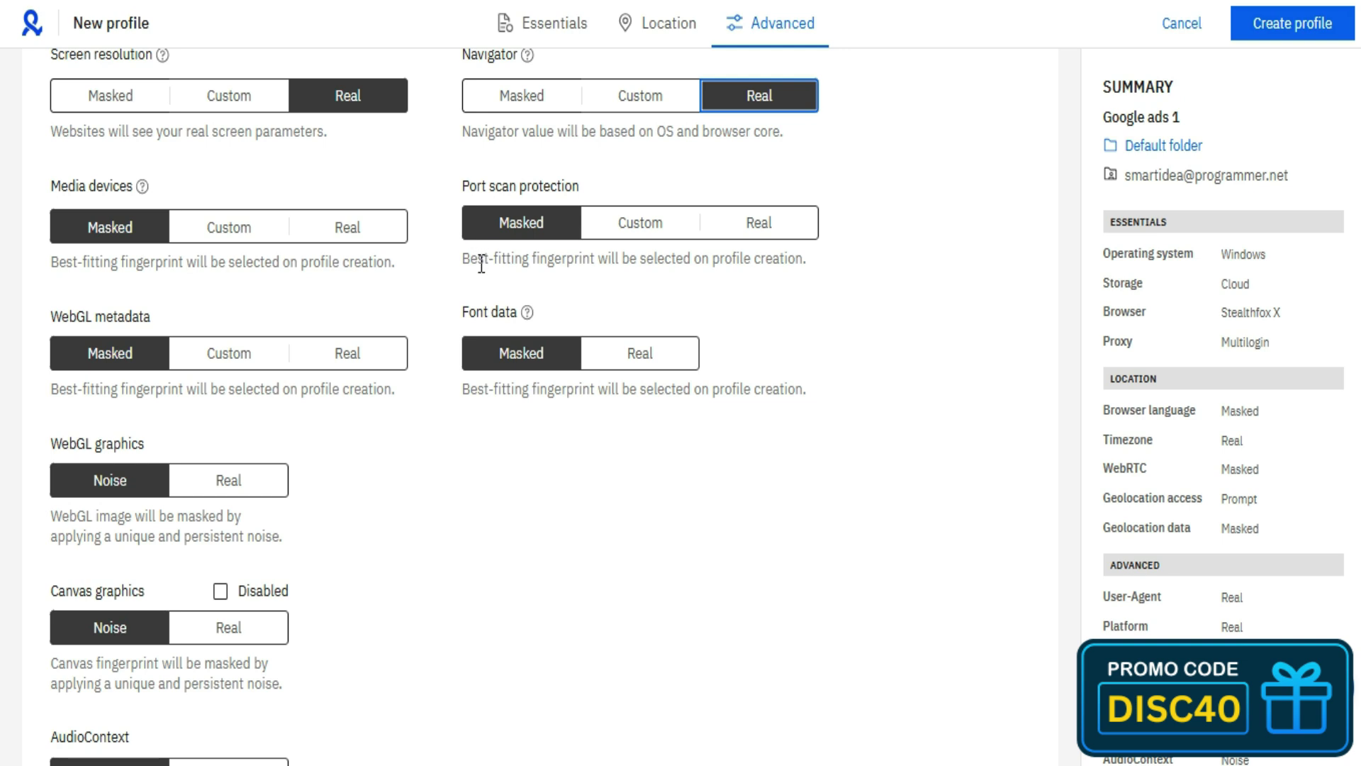
# Try port scan protection Custom, then return it to Masked.
pyautogui.click(608, 234)
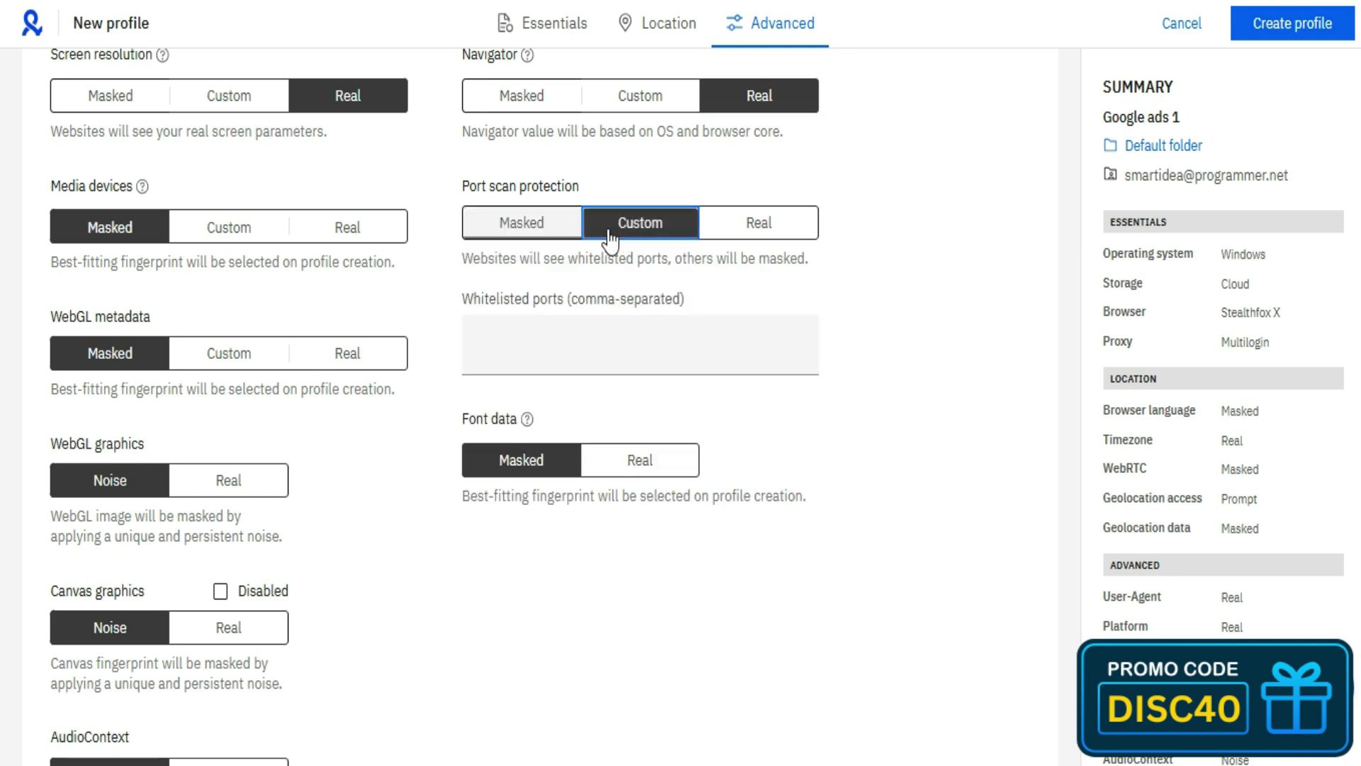
pyautogui.click(518, 346)
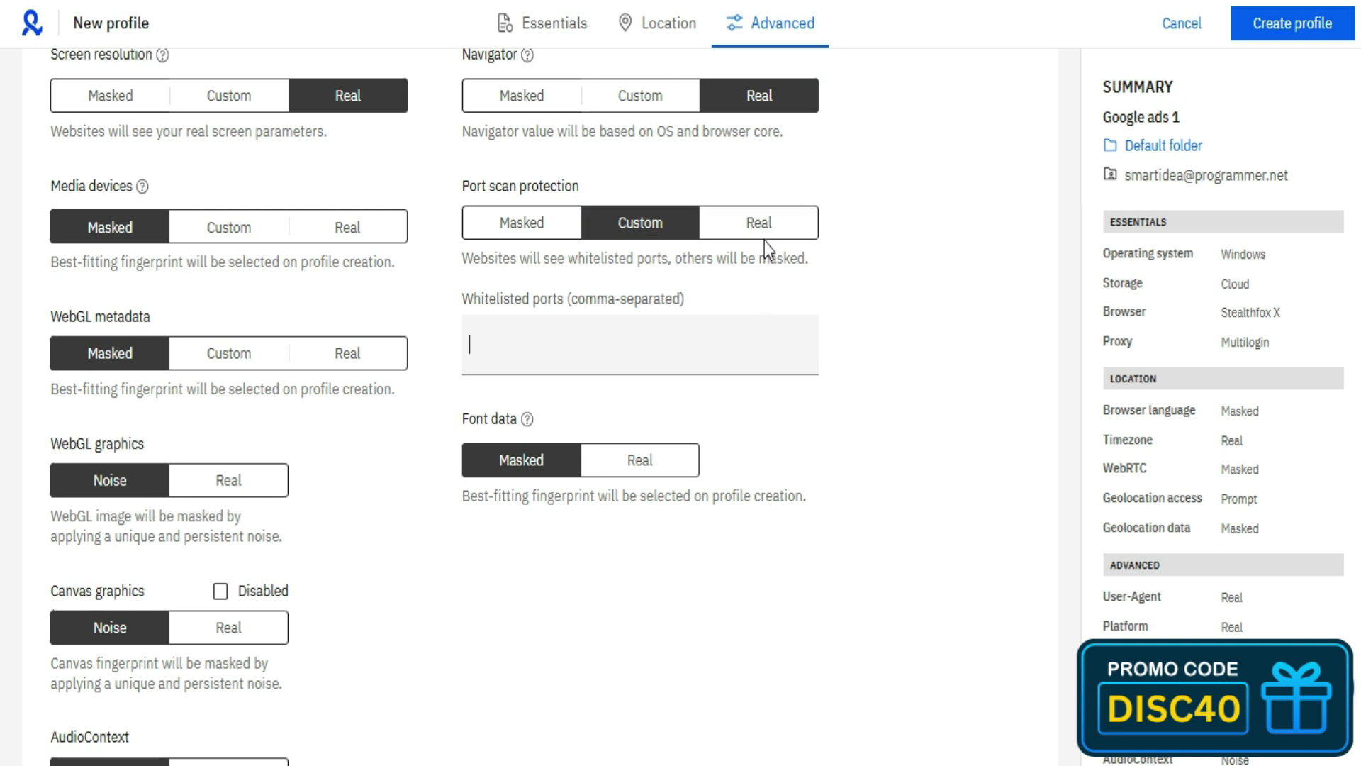
pyautogui.click(494, 221)
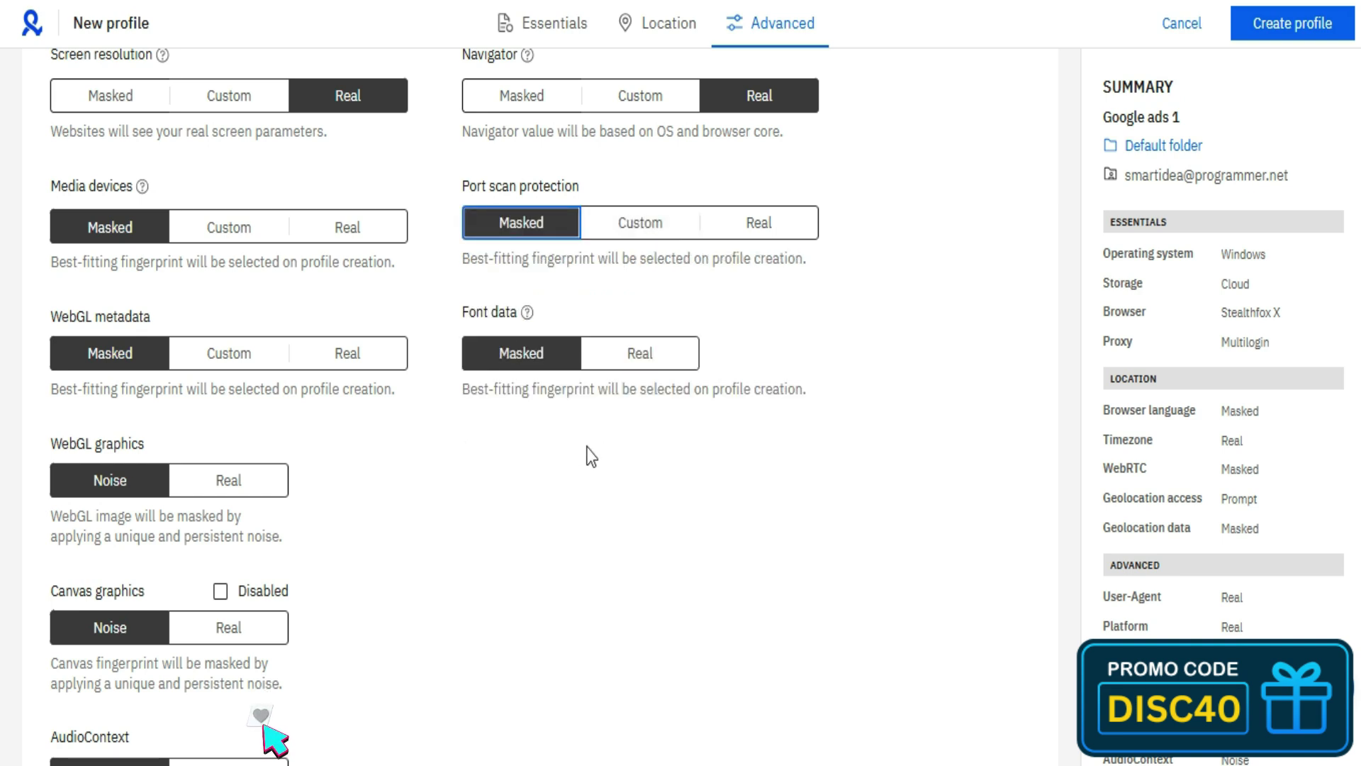
# Try Font data Real, then leave Font data on Masked.
pyautogui.moveTo(462, 312); pyautogui.dragTo(530, 319)
pyautogui.moveTo(528, 319)
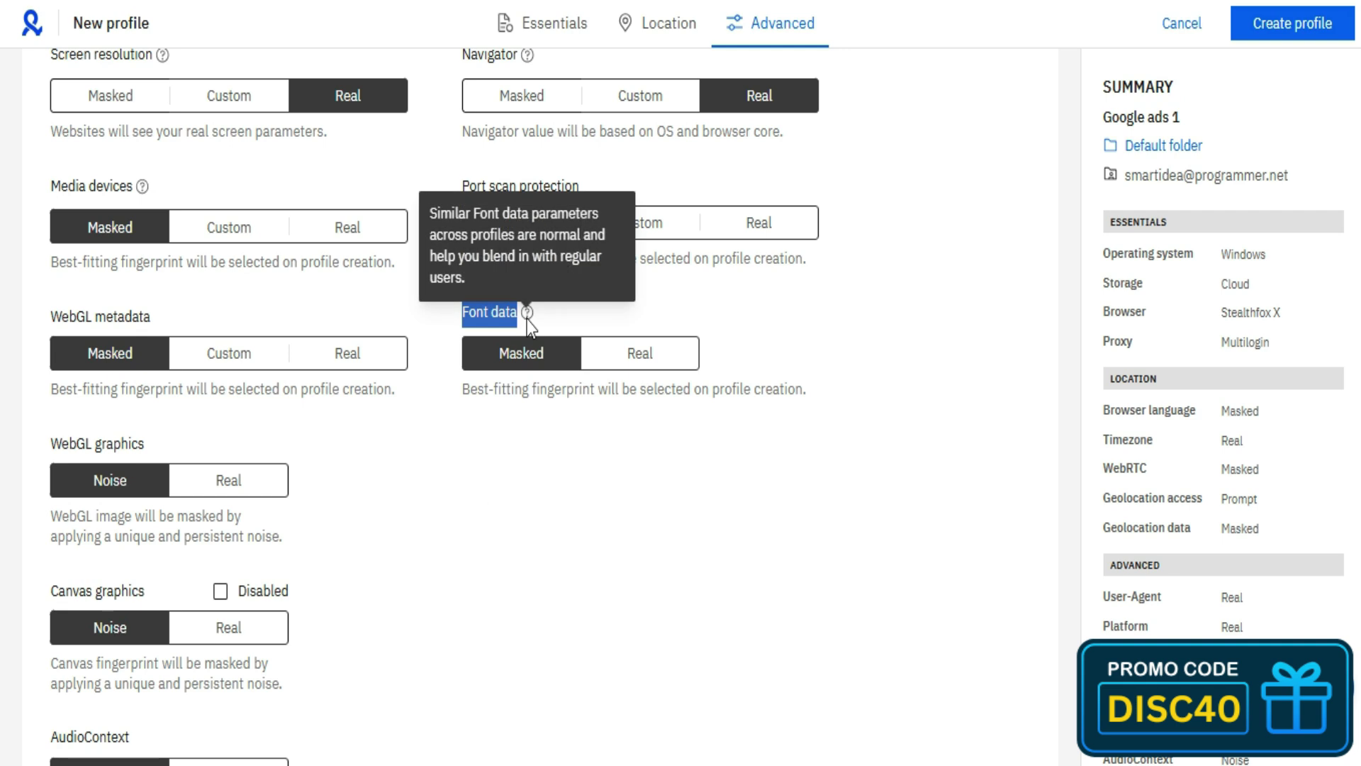
pyautogui.click(488, 462)
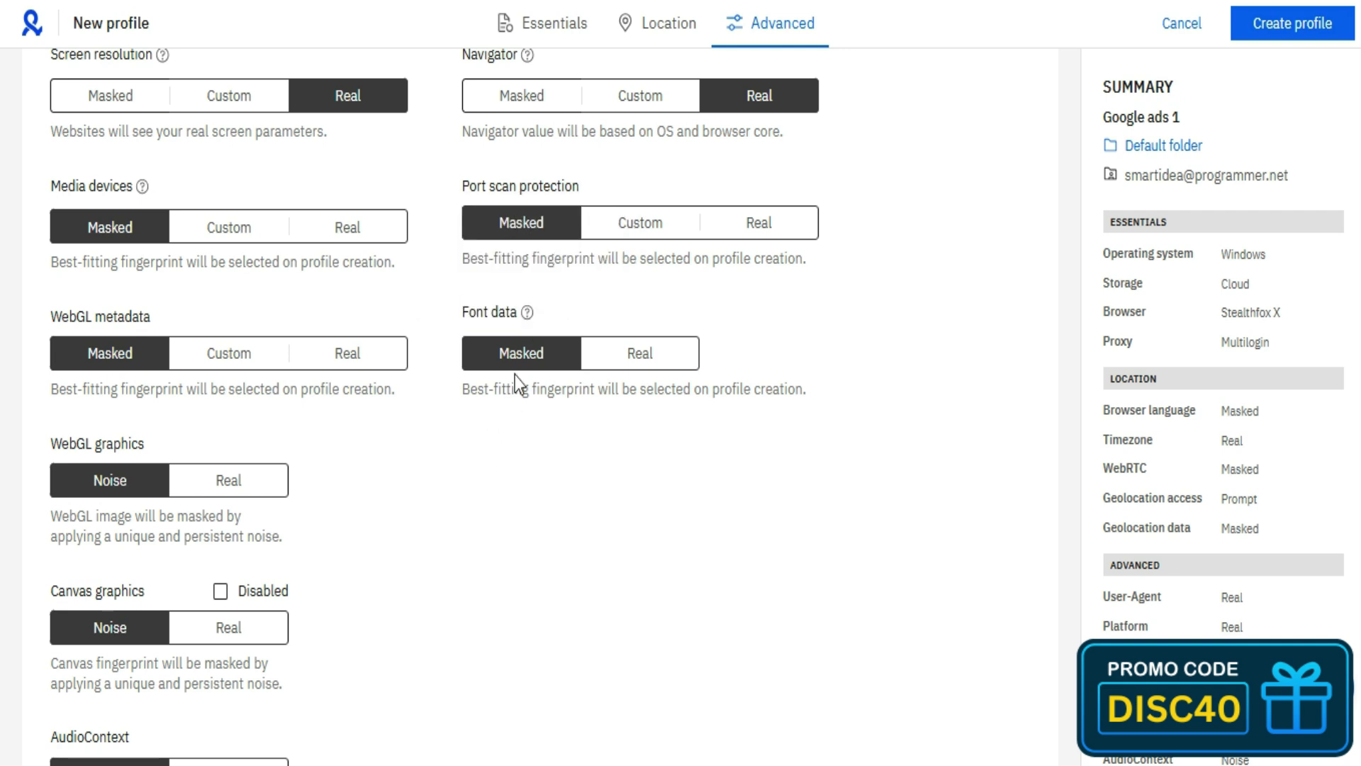
pyautogui.click(607, 358)
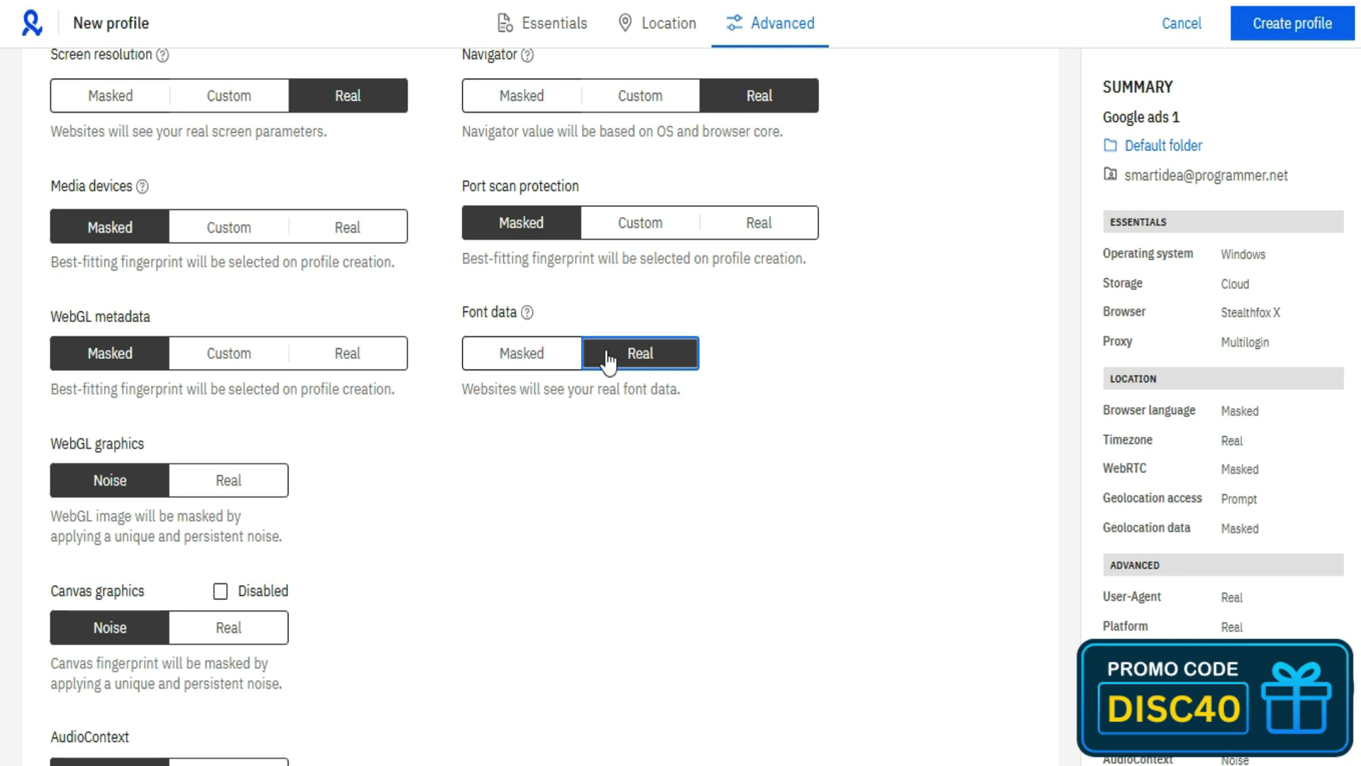
pyautogui.click(542, 355)
pyautogui.scroll(-1, 628, 456)
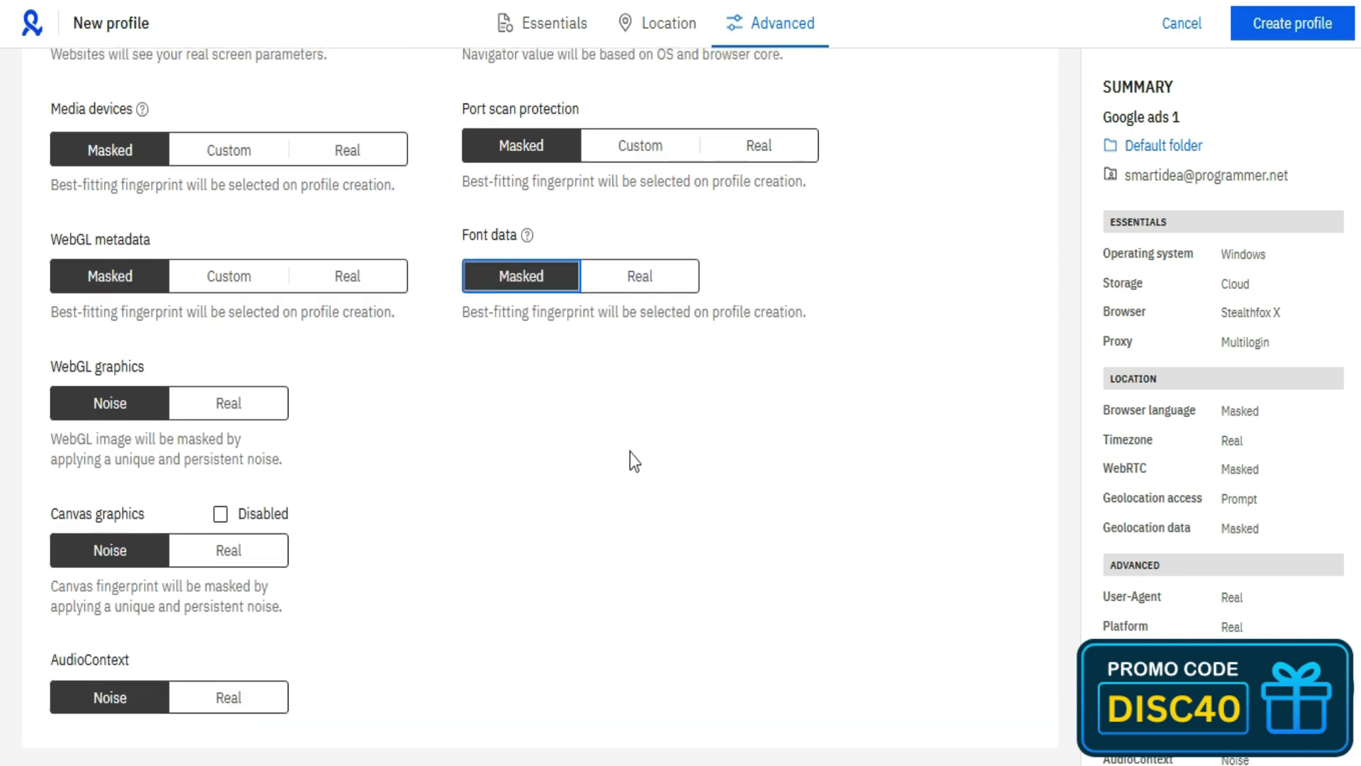
pyautogui.scroll(3, 631, 451)
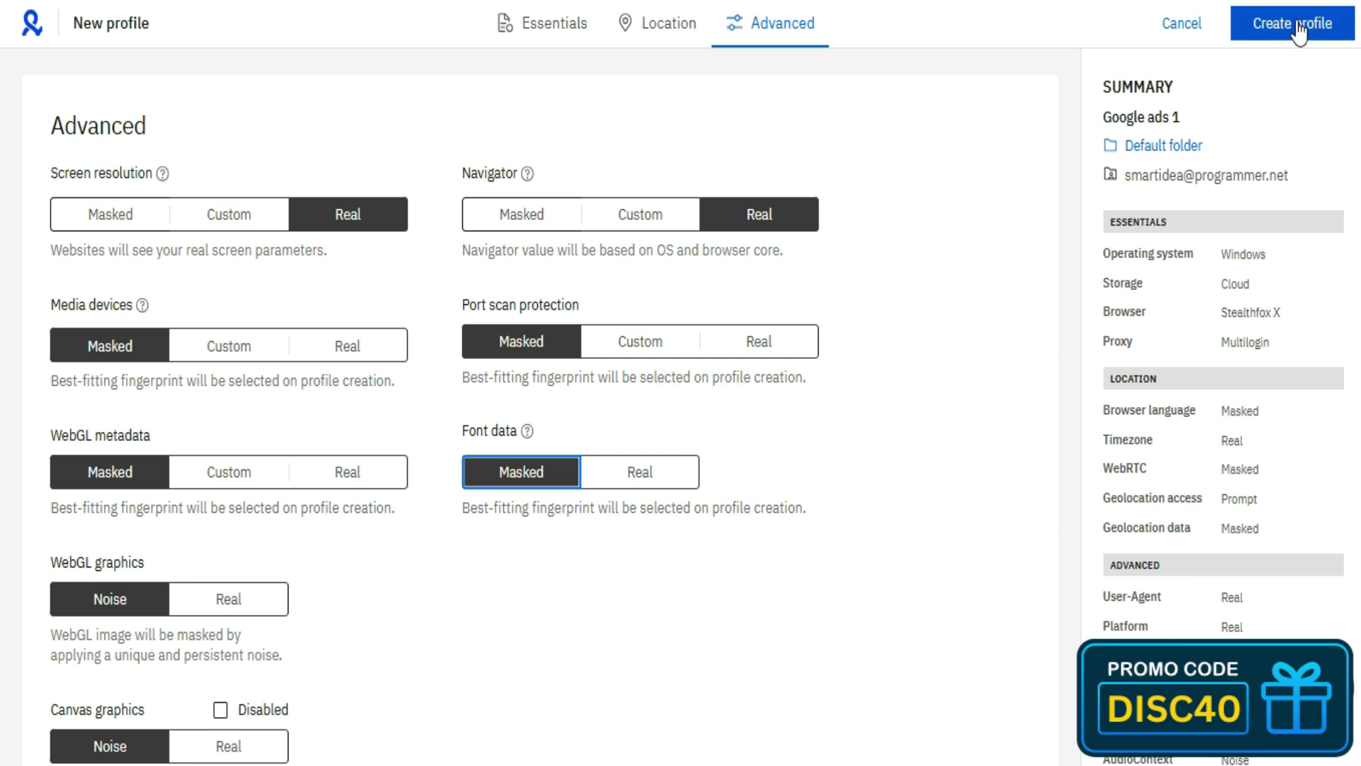
# Create the Google ads 1 profile and launch it from the Profiles list.
pyautogui.scroll(-3, 988, 243)
pyautogui.scroll(-2, 1160, 219)
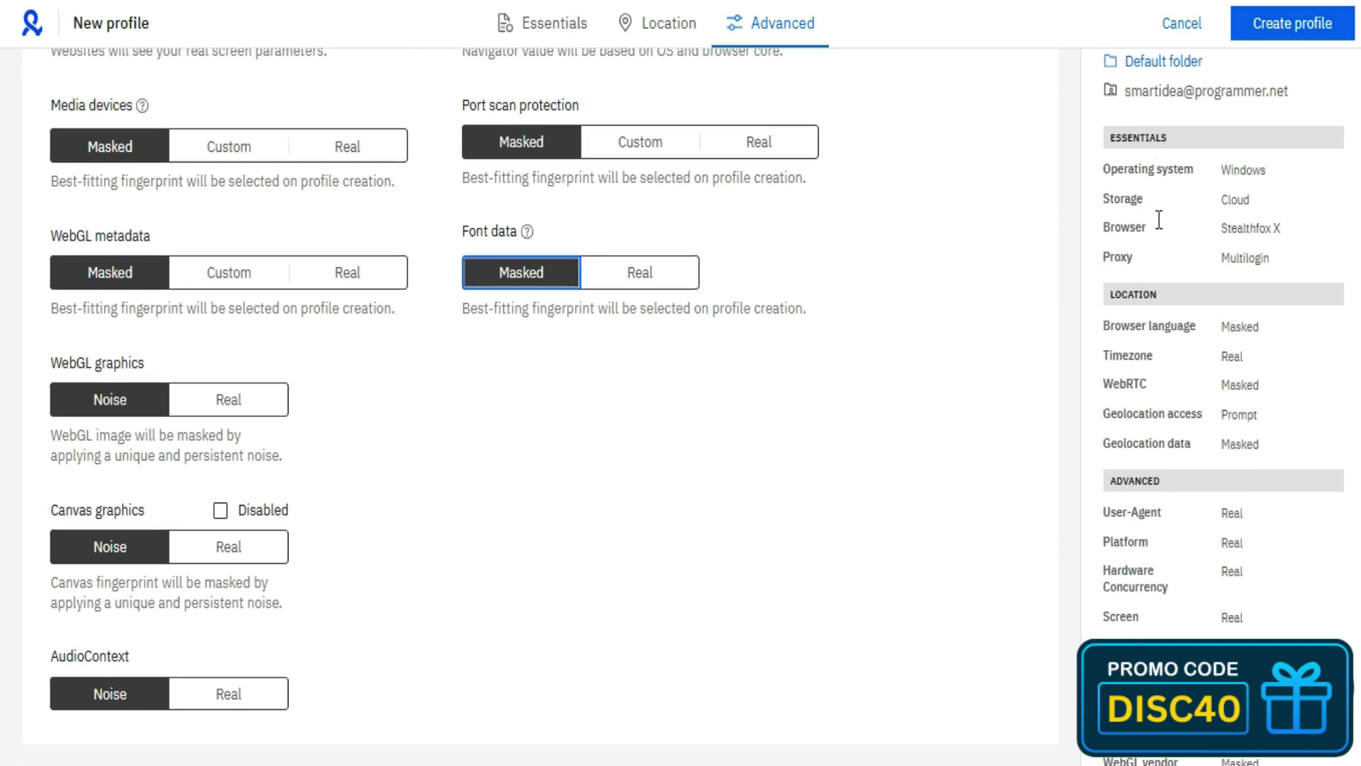
pyautogui.scroll(-1, 1160, 219)
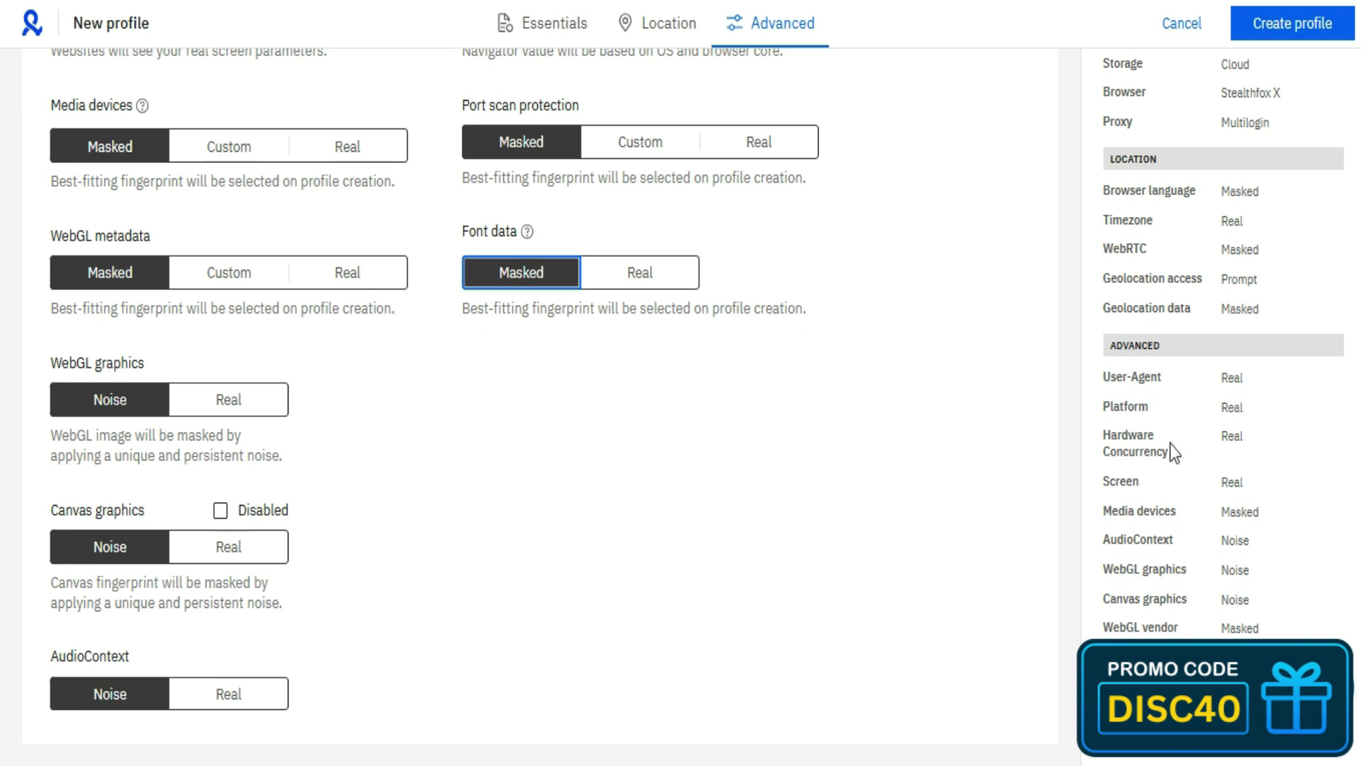
pyautogui.scroll(3, 1166, 443)
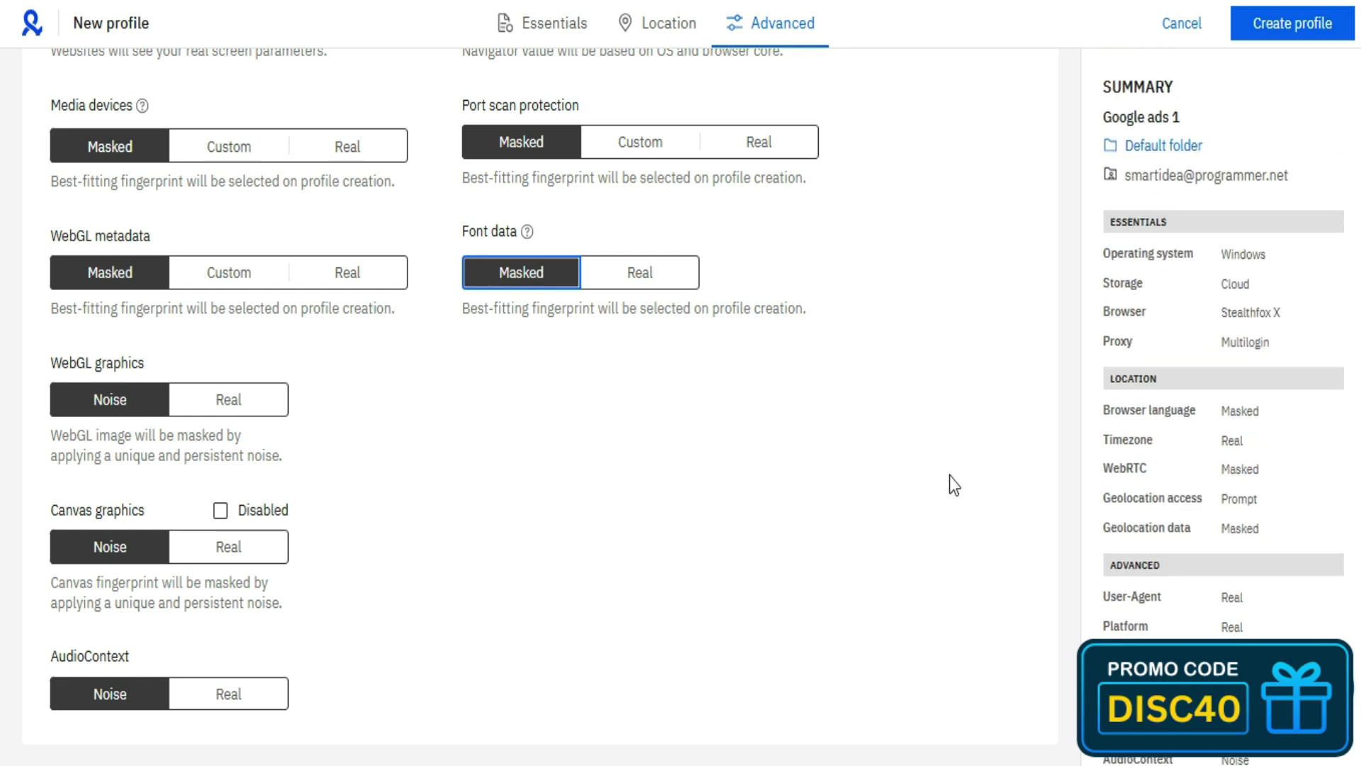
pyautogui.scroll(3, 951, 477)
pyautogui.click(1287, 35)
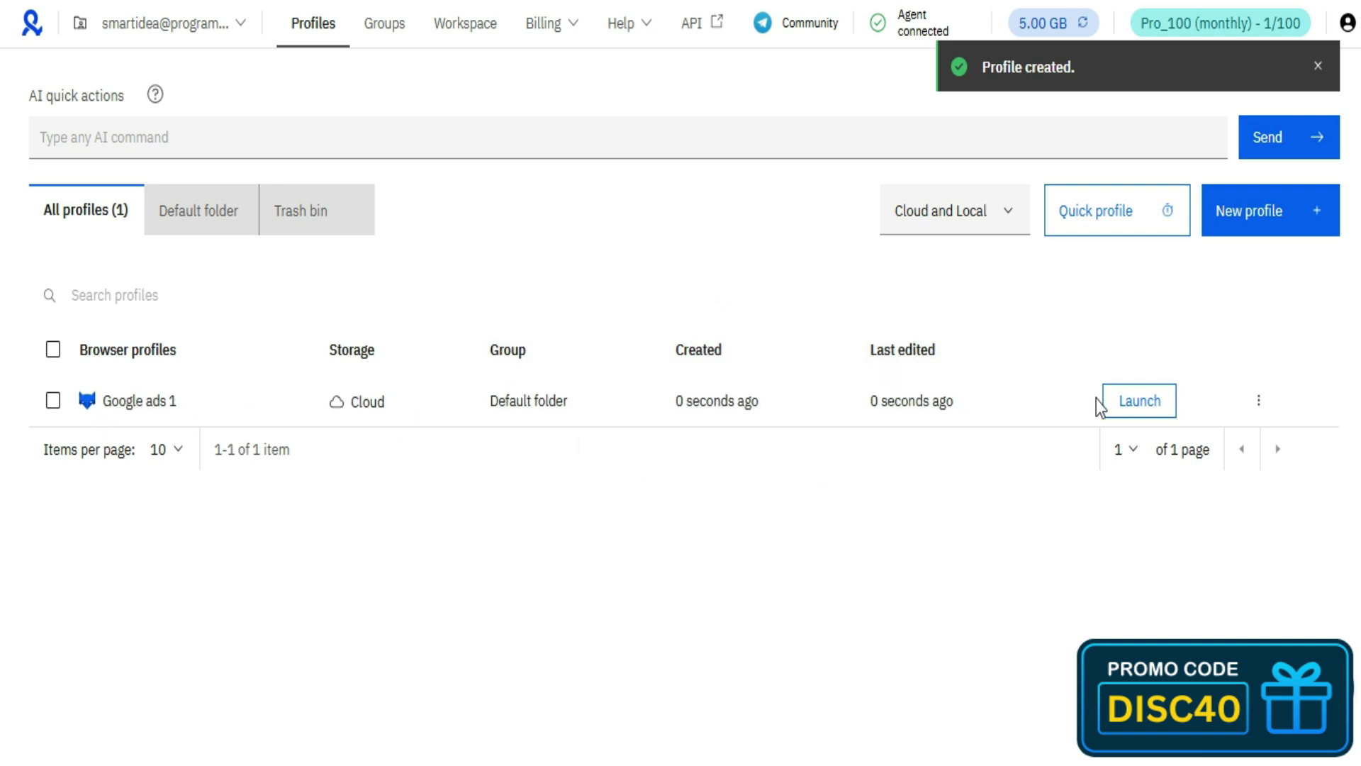
pyautogui.click(1129, 404)
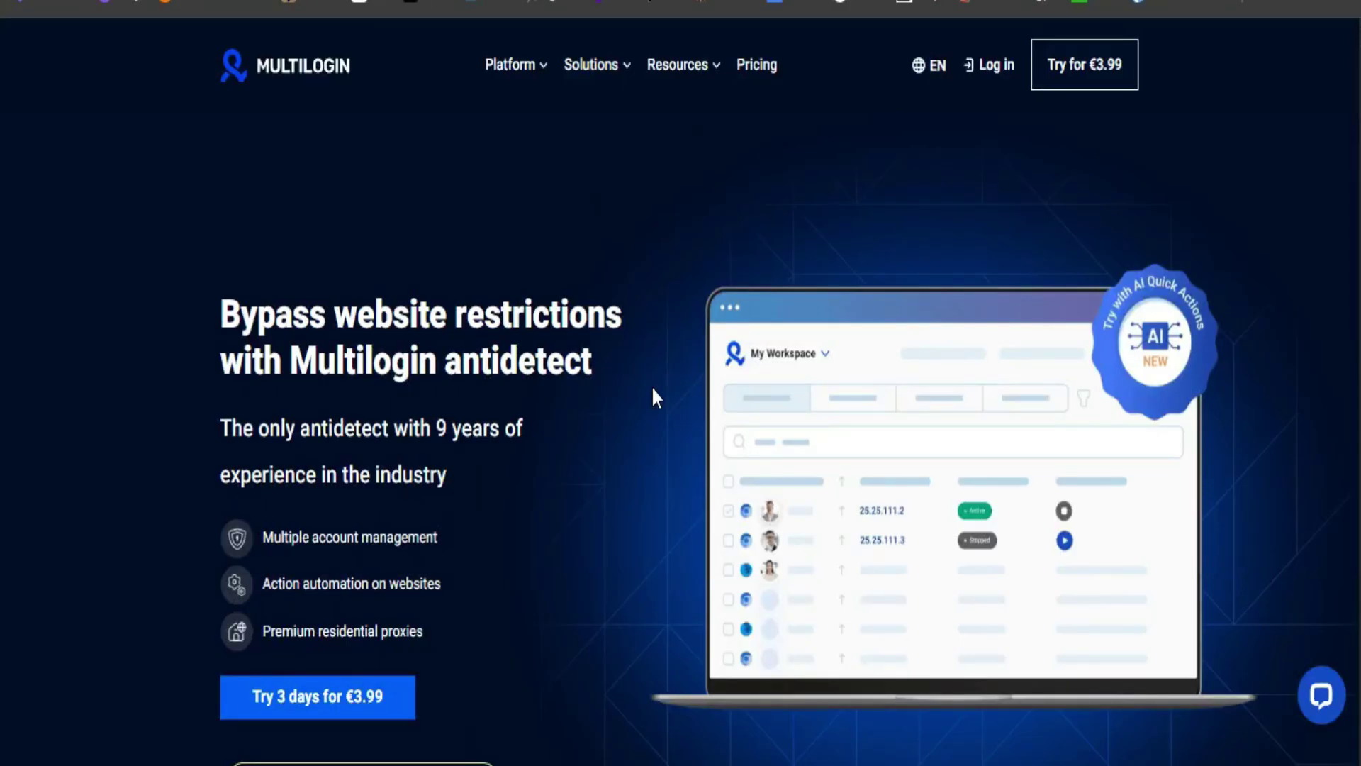
# Scroll through the Multilogin homepage features and glance at the hidden tray icons.
pyautogui.scroll(-10, 651, 385)
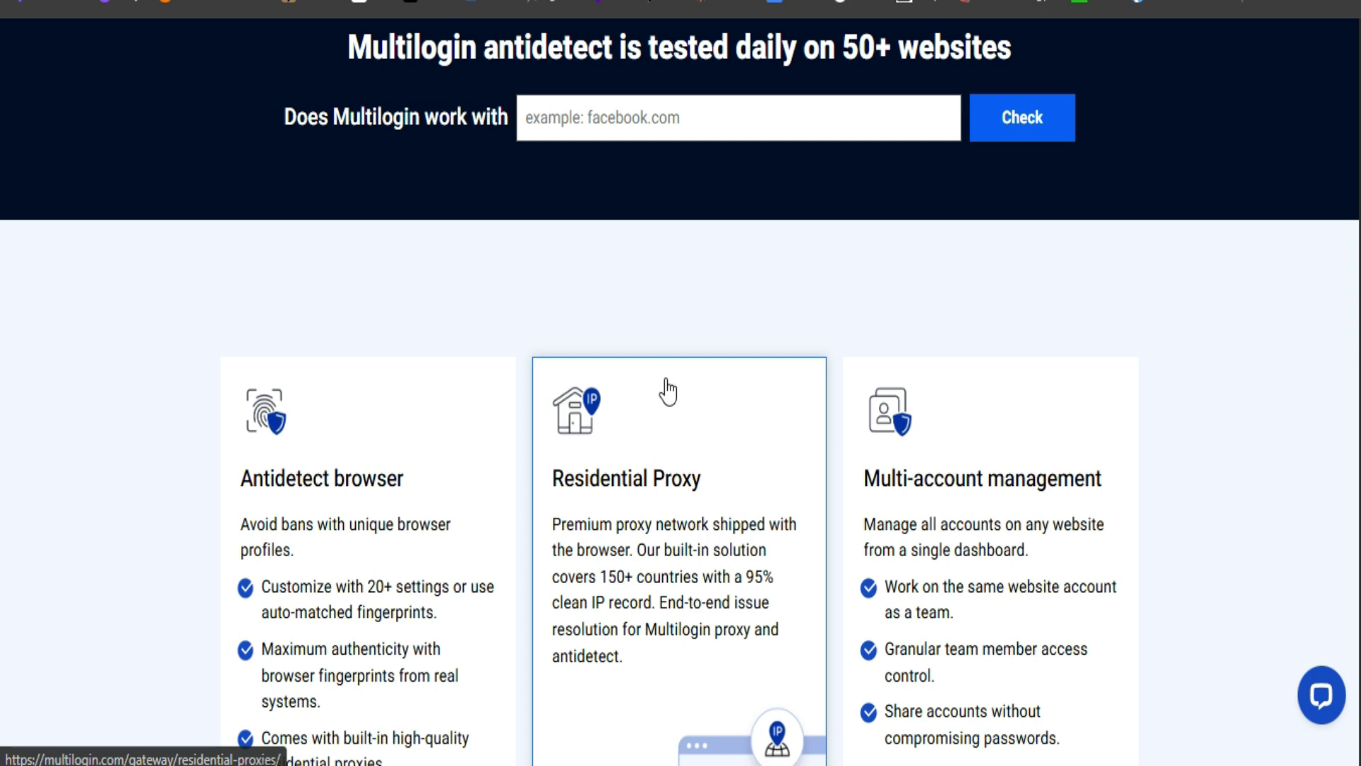
pyautogui.scroll(-5, 851, 319)
pyautogui.scroll(-7, 745, 383)
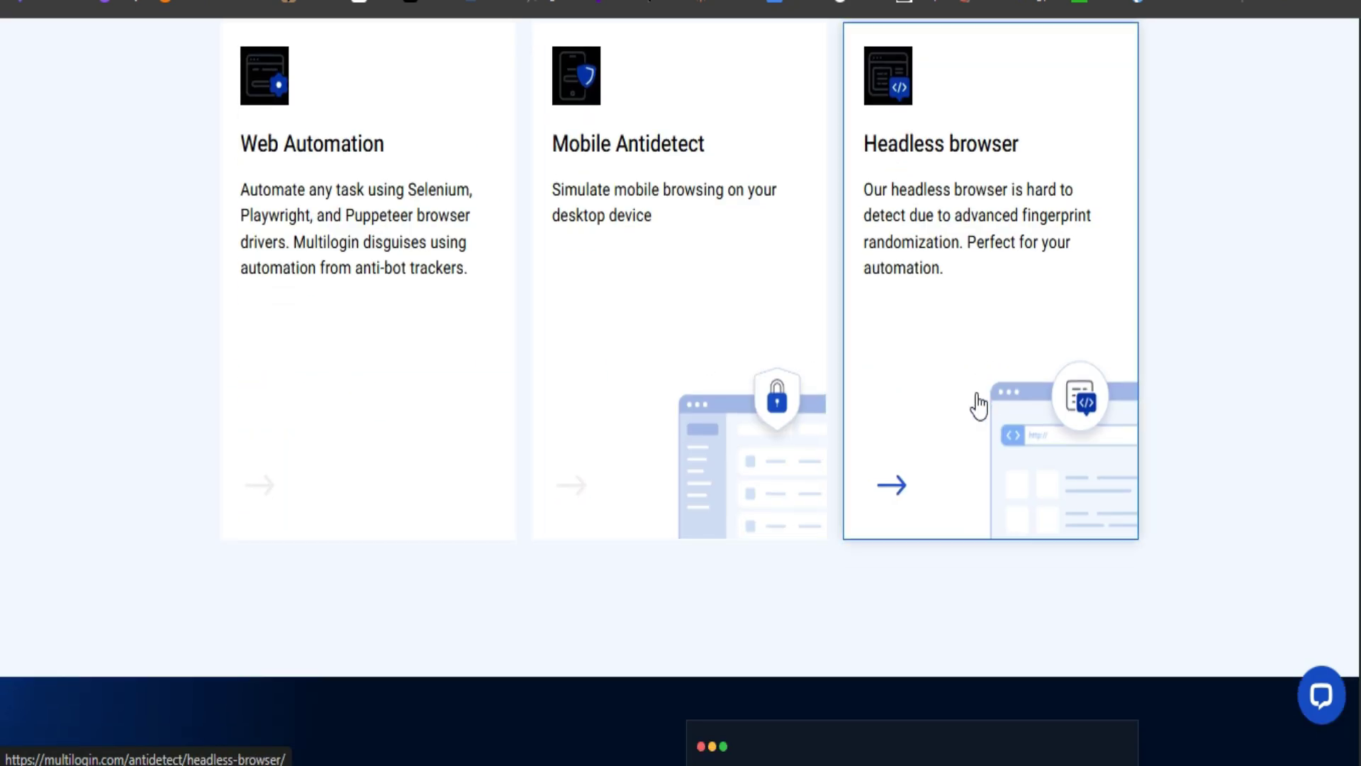
pyautogui.scroll(-10, 980, 406)
pyautogui.scroll(-10, 918, 325)
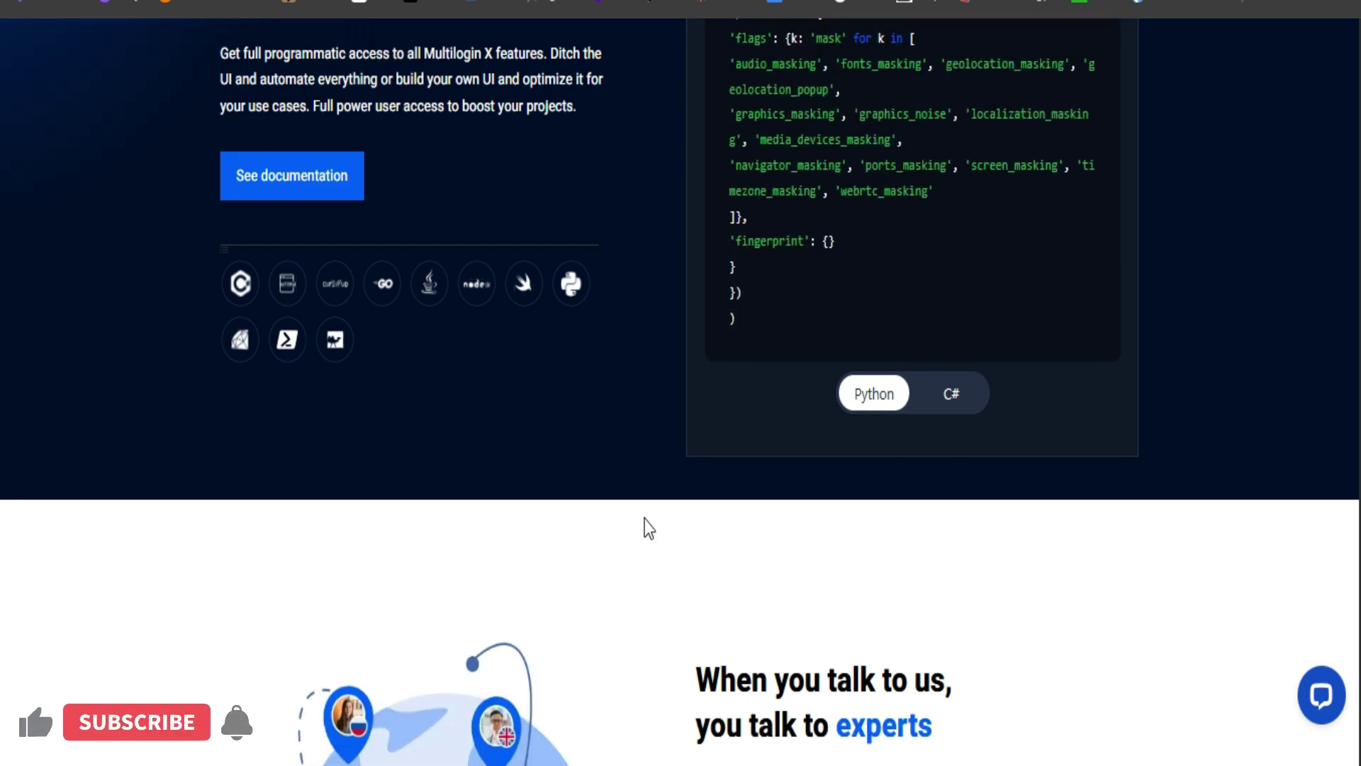
pyautogui.scroll(-20, 651, 523)
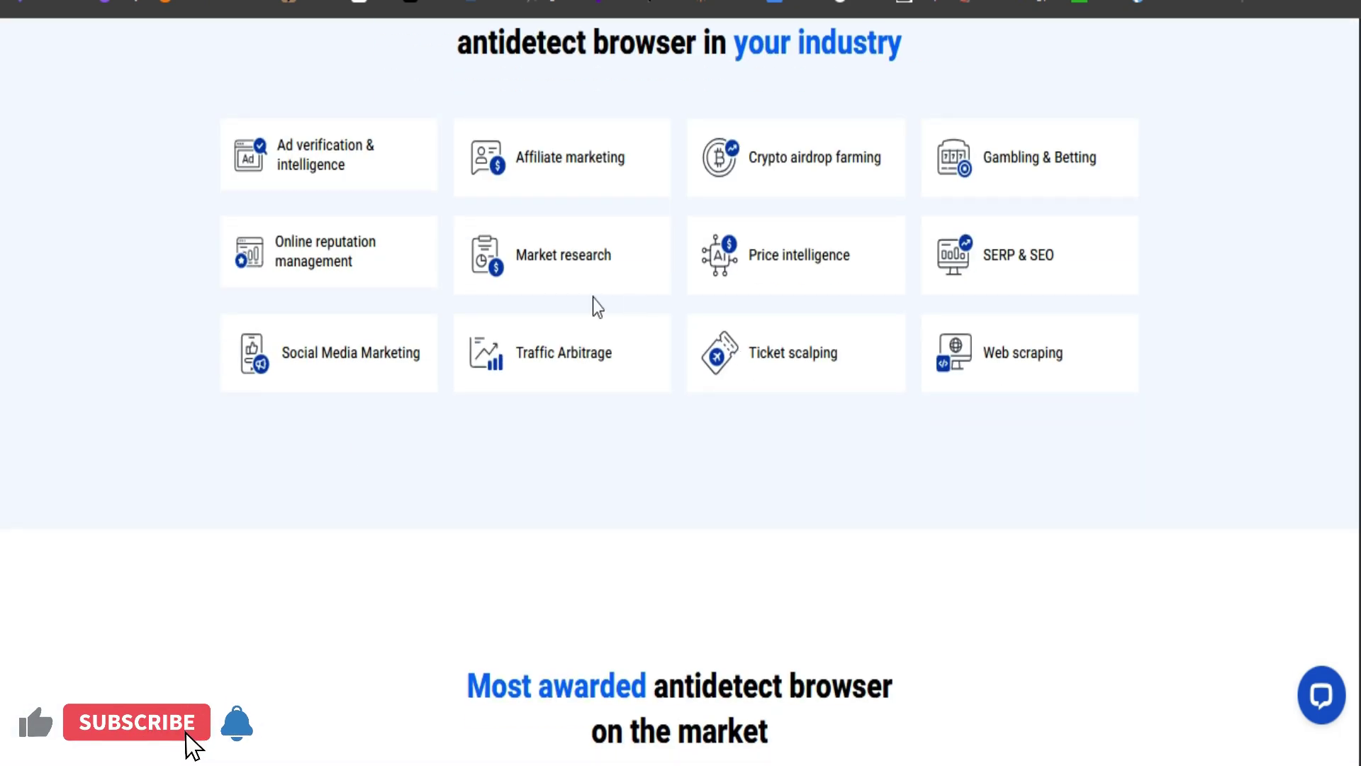
pyautogui.scroll(-20, 515, 339)
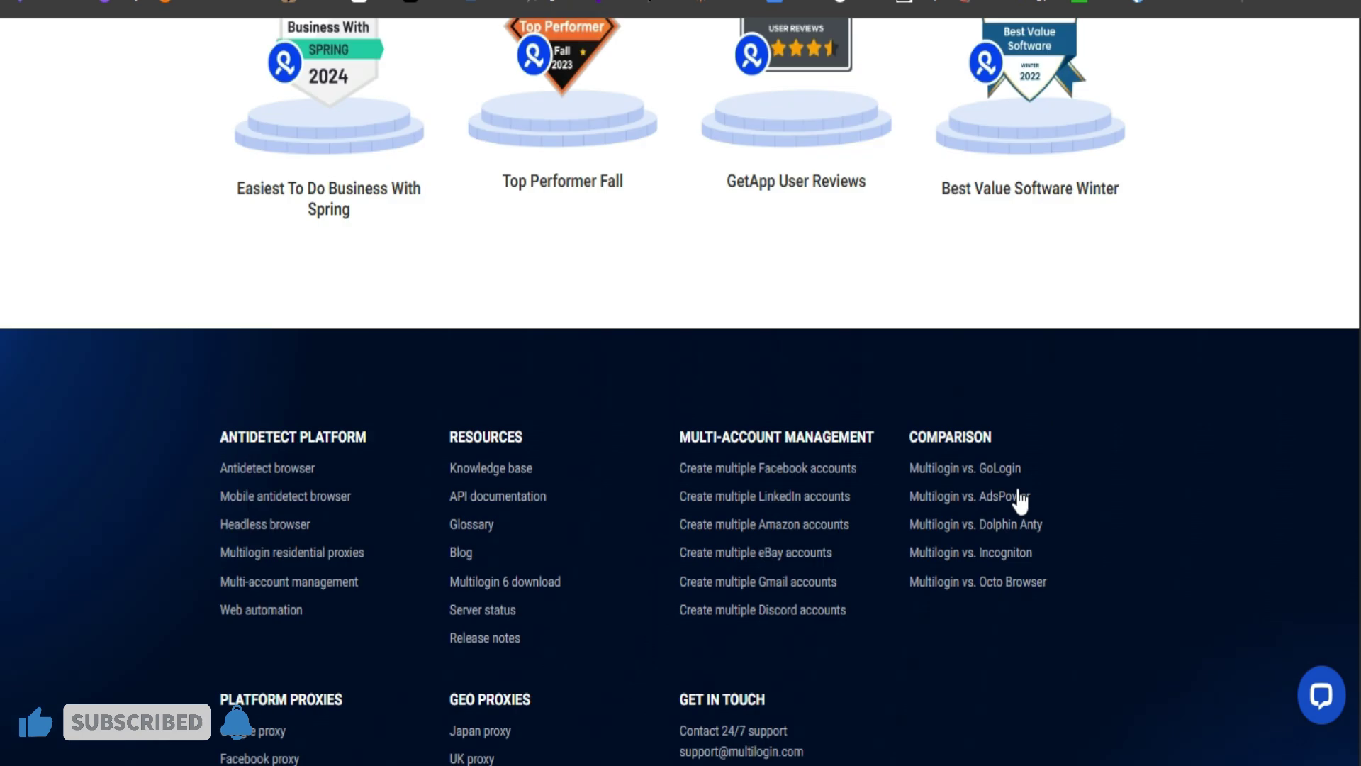
pyautogui.scroll(-5, 815, 502)
pyautogui.scroll(10, 1040, 545)
pyautogui.scroll(20, 1039, 545)
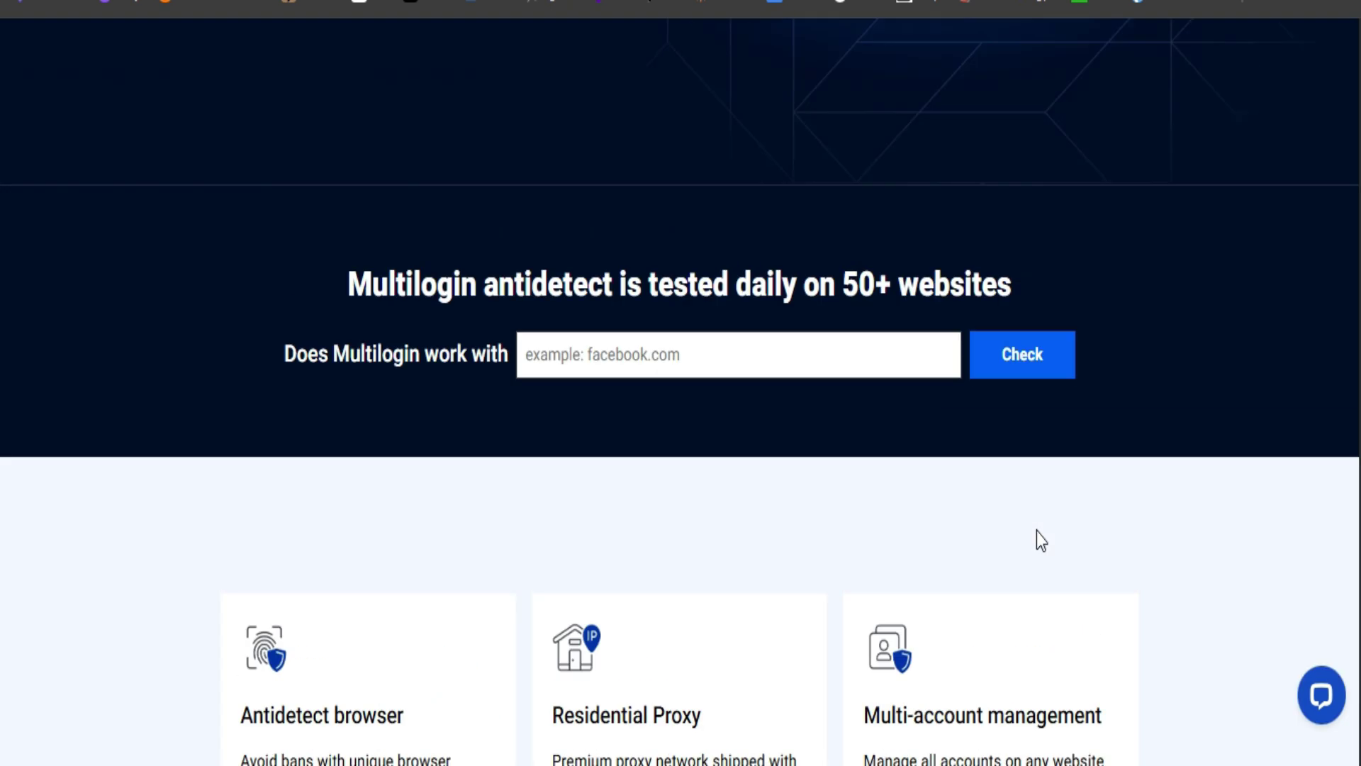
pyautogui.scroll(10, 1037, 540)
pyautogui.scroll(-2, 739, 394)
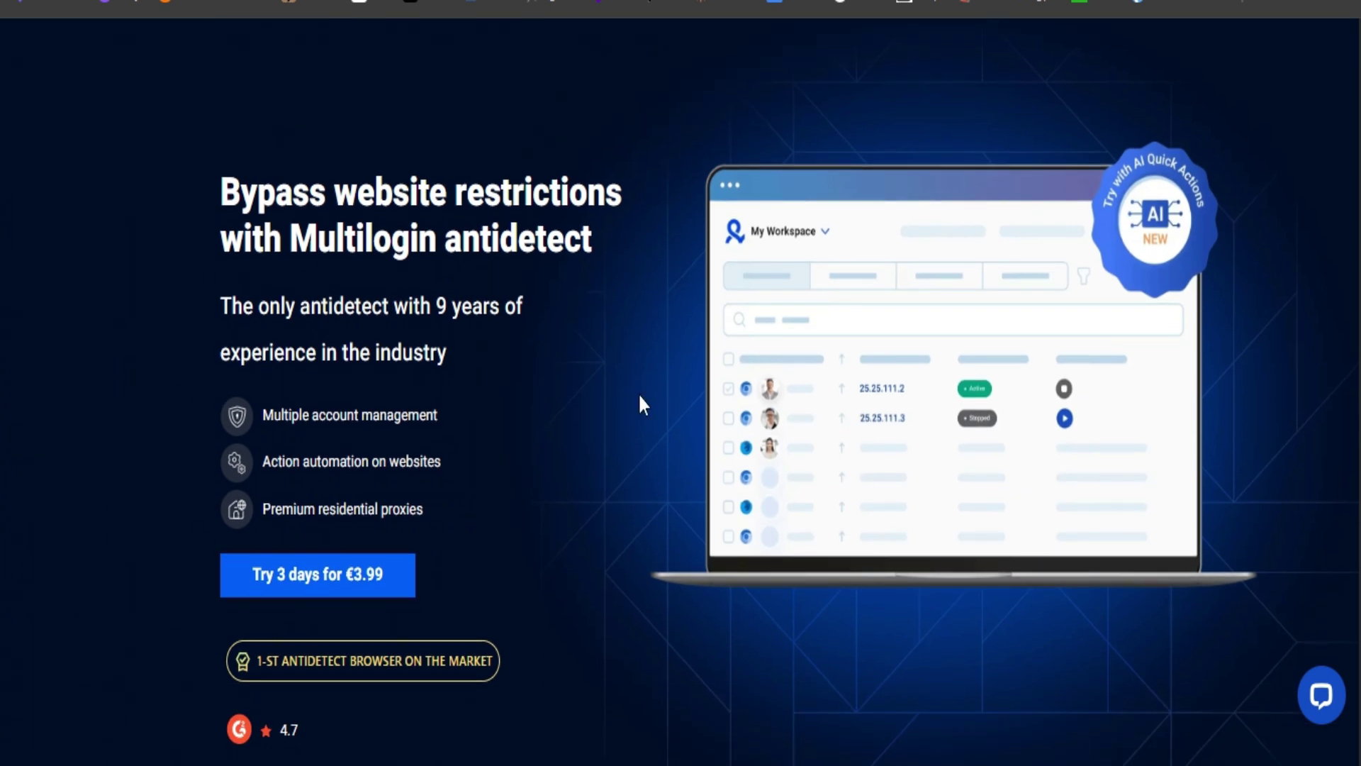
pyautogui.scroll(-2, 639, 439)
pyautogui.scroll(4, 608, 425)
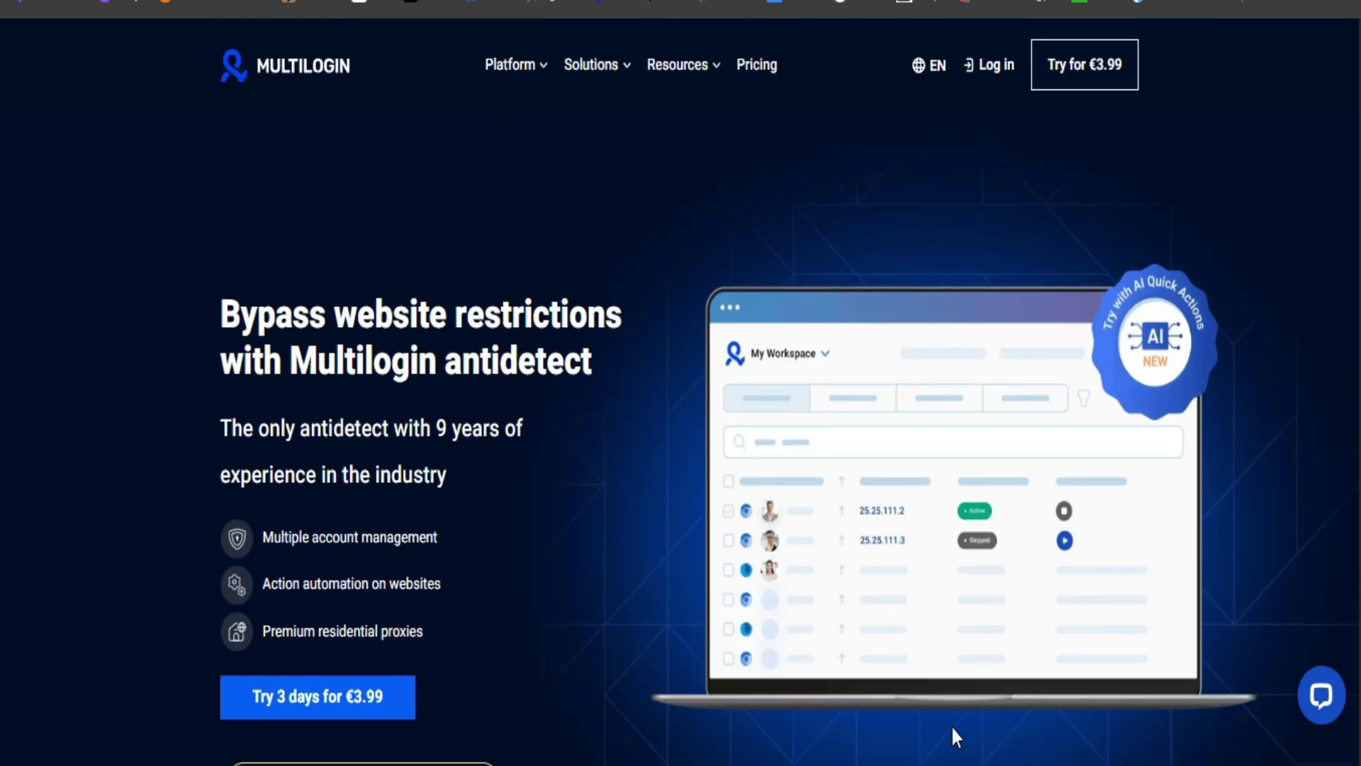
pyautogui.click(1113, 764)
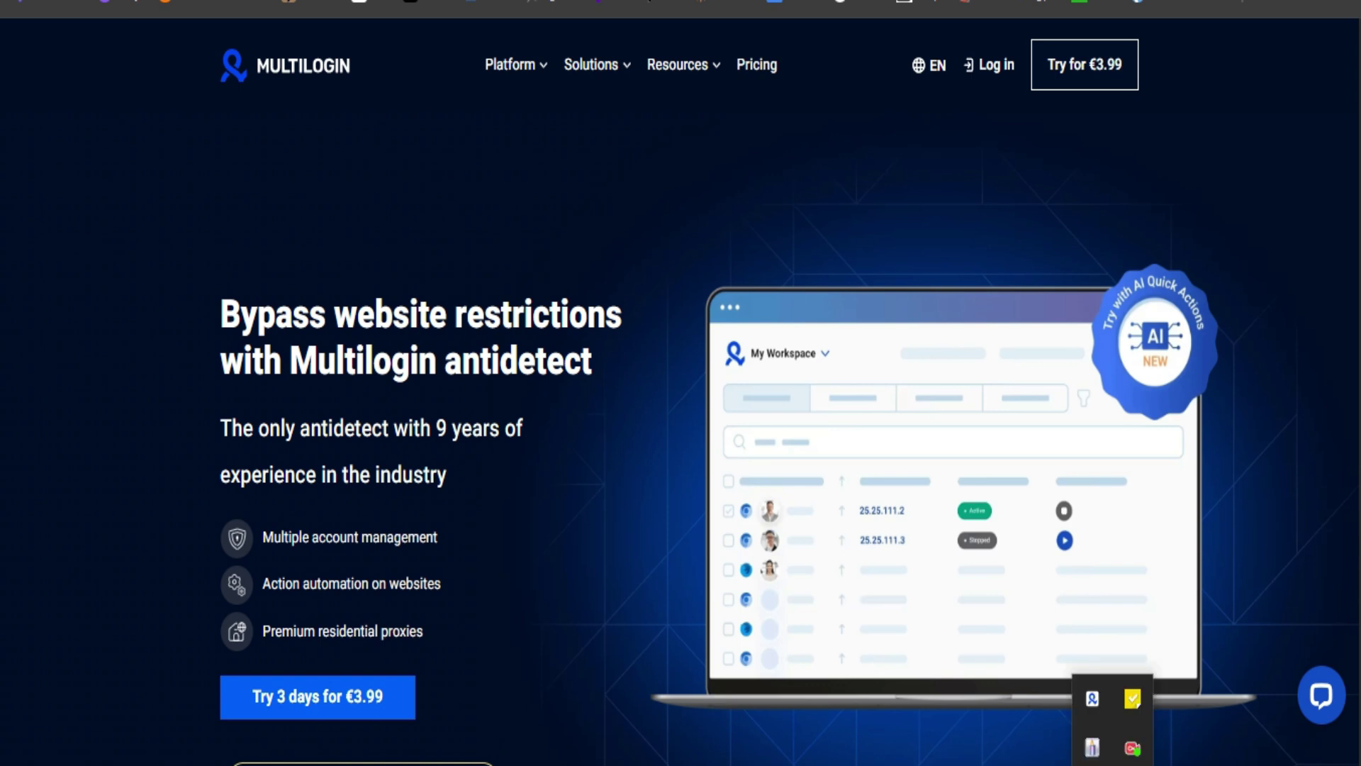
pyautogui.click(730, 569)
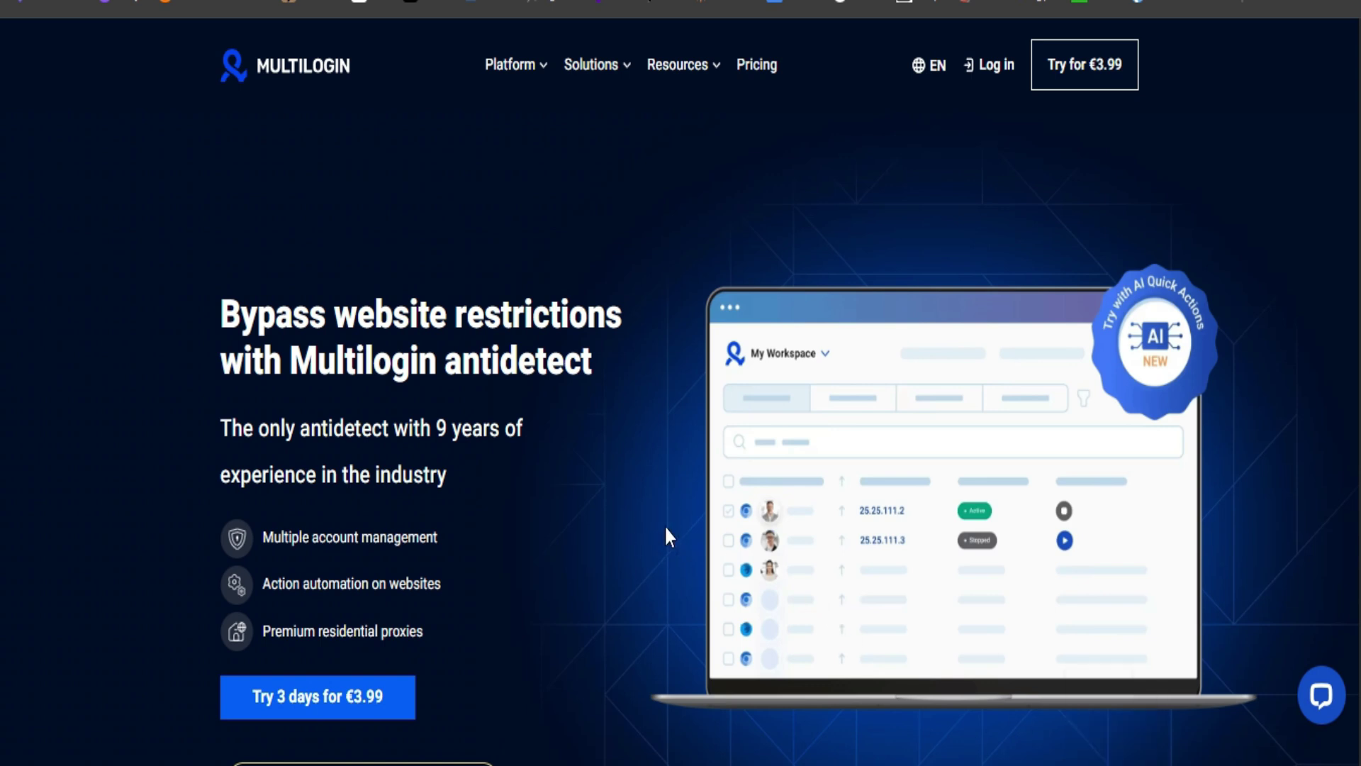
# Scroll down to the 'Unlock a competitive advantage' industry cards and bring up the recorder's stop options.
pyautogui.scroll(-3, 650, 660)
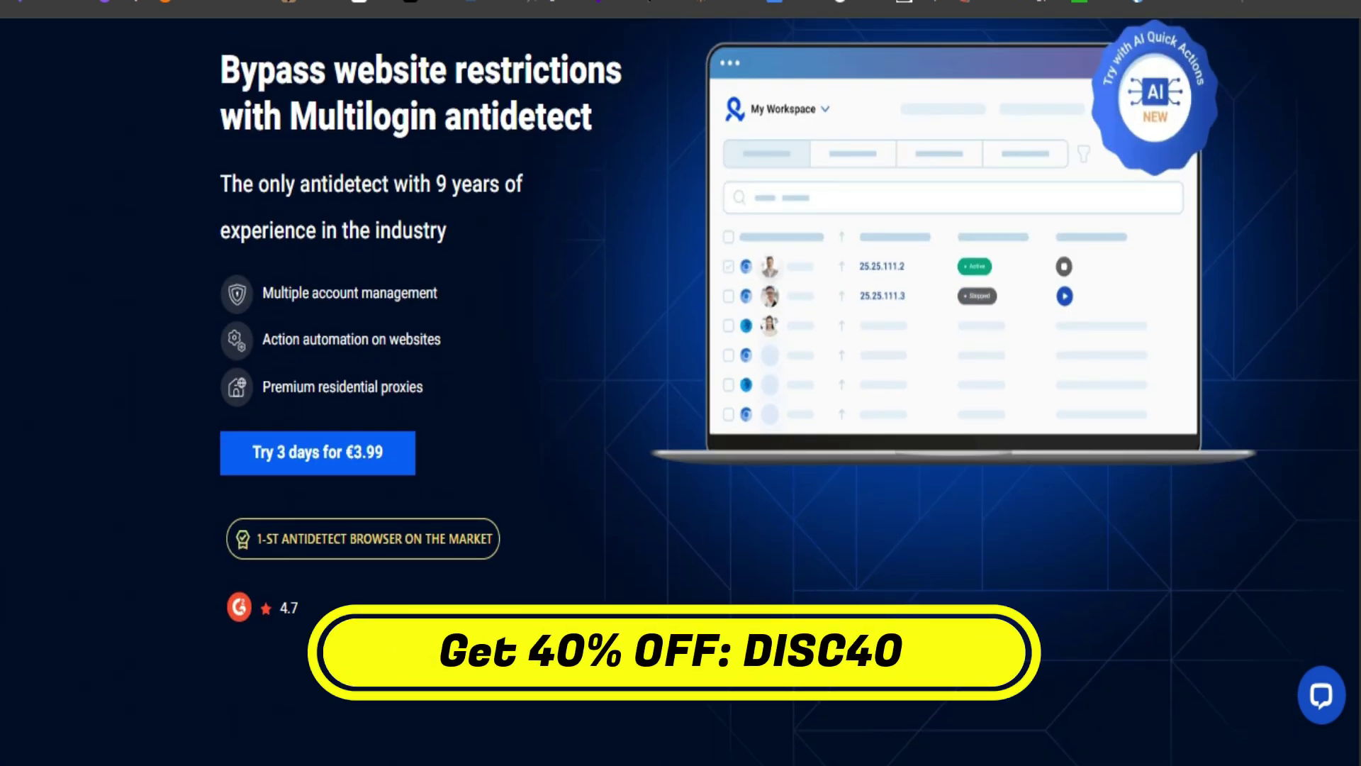
pyautogui.scroll(-6, 681, 383)
pyautogui.scroll(-8, 993, 525)
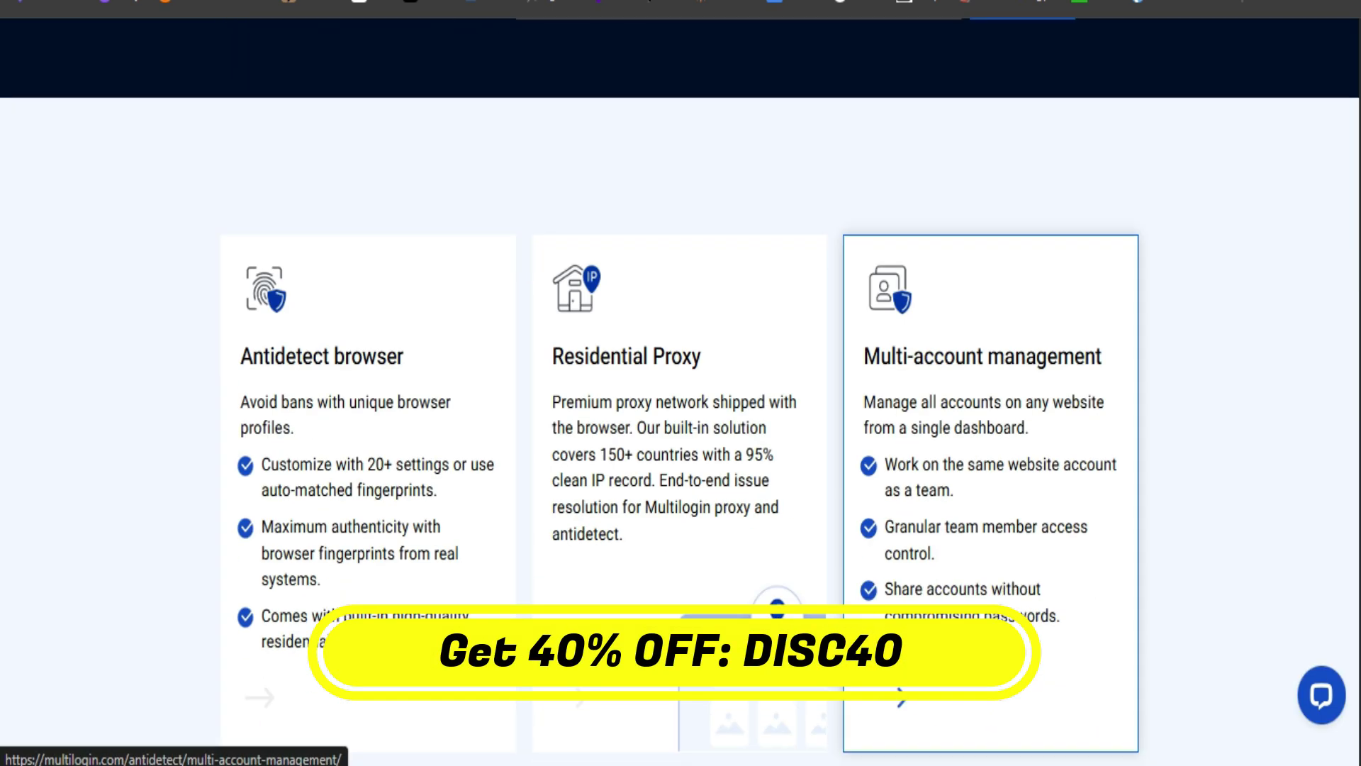
pyautogui.scroll(-5, 865, 667)
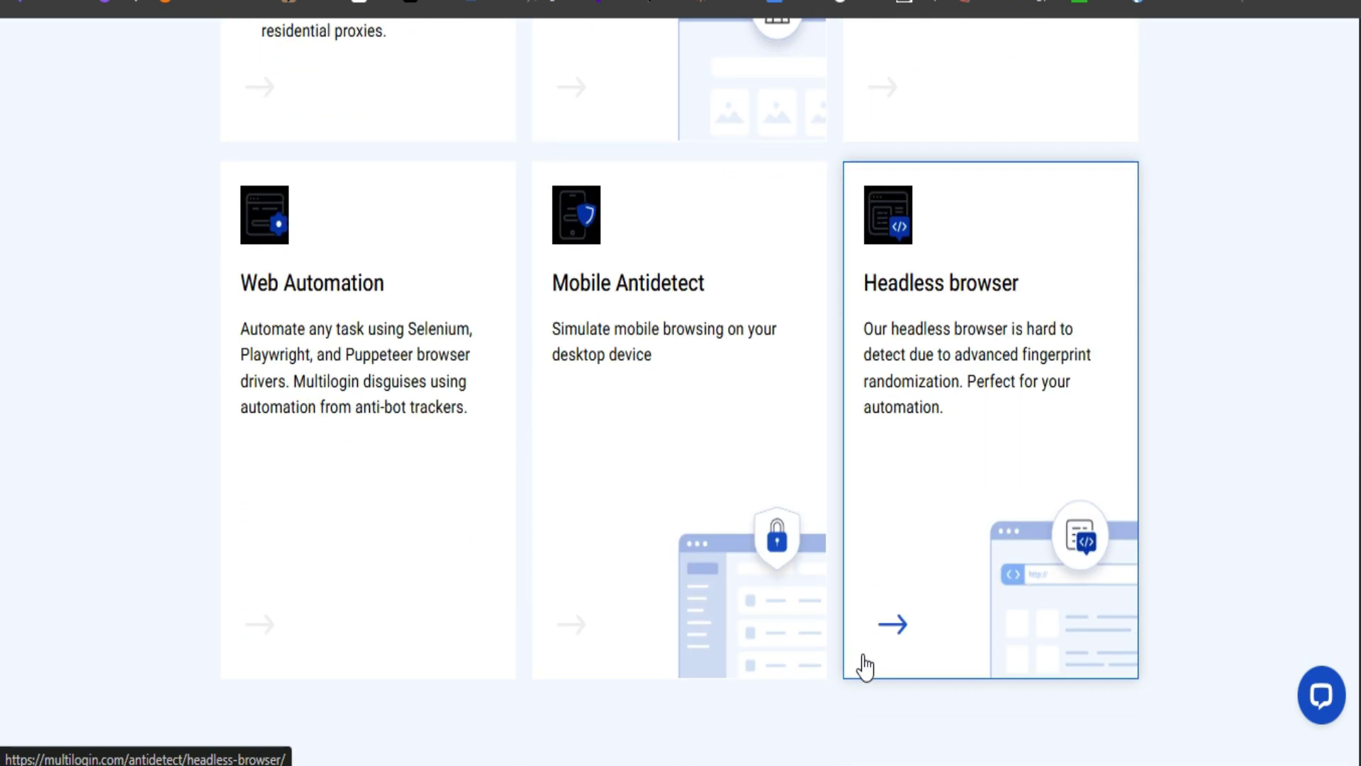
pyautogui.scroll(-15, 865, 667)
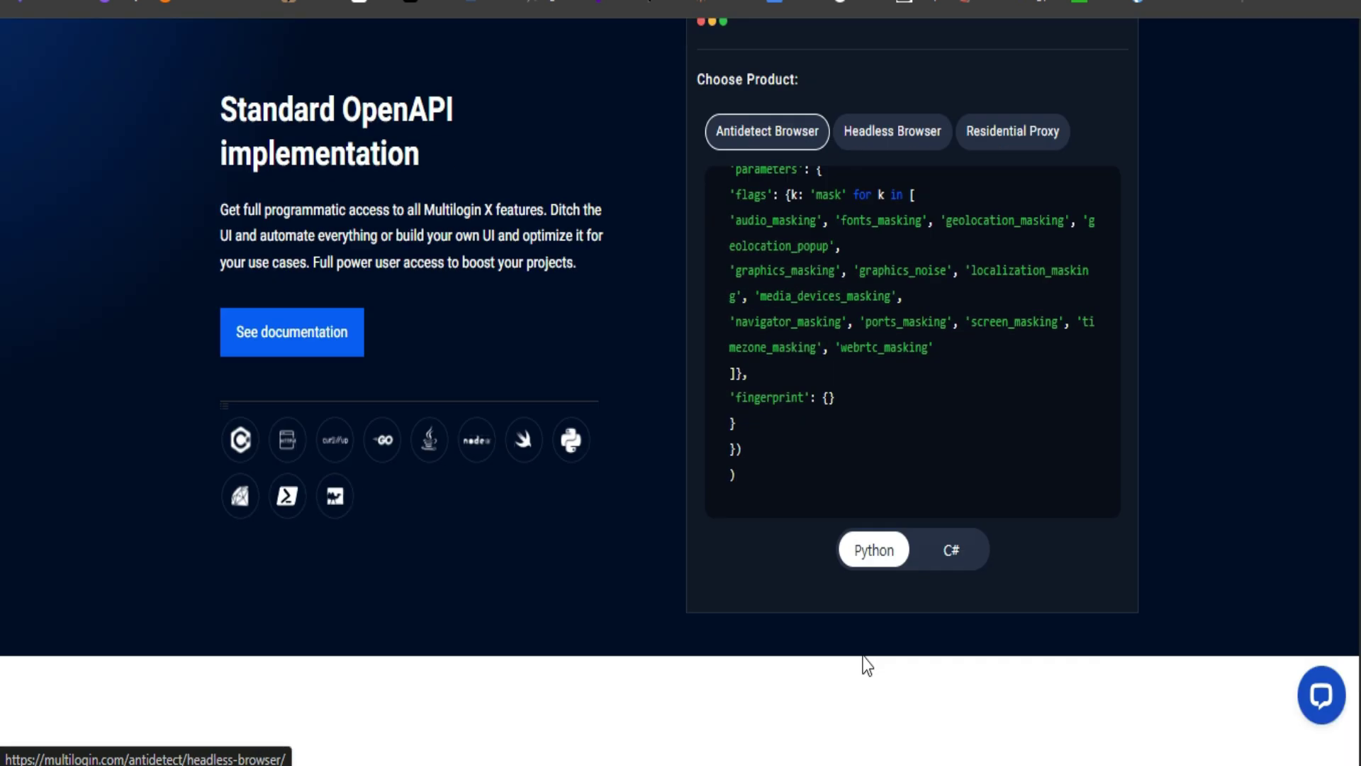
pyautogui.scroll(-5, 865, 667)
pyautogui.scroll(2, 864, 663)
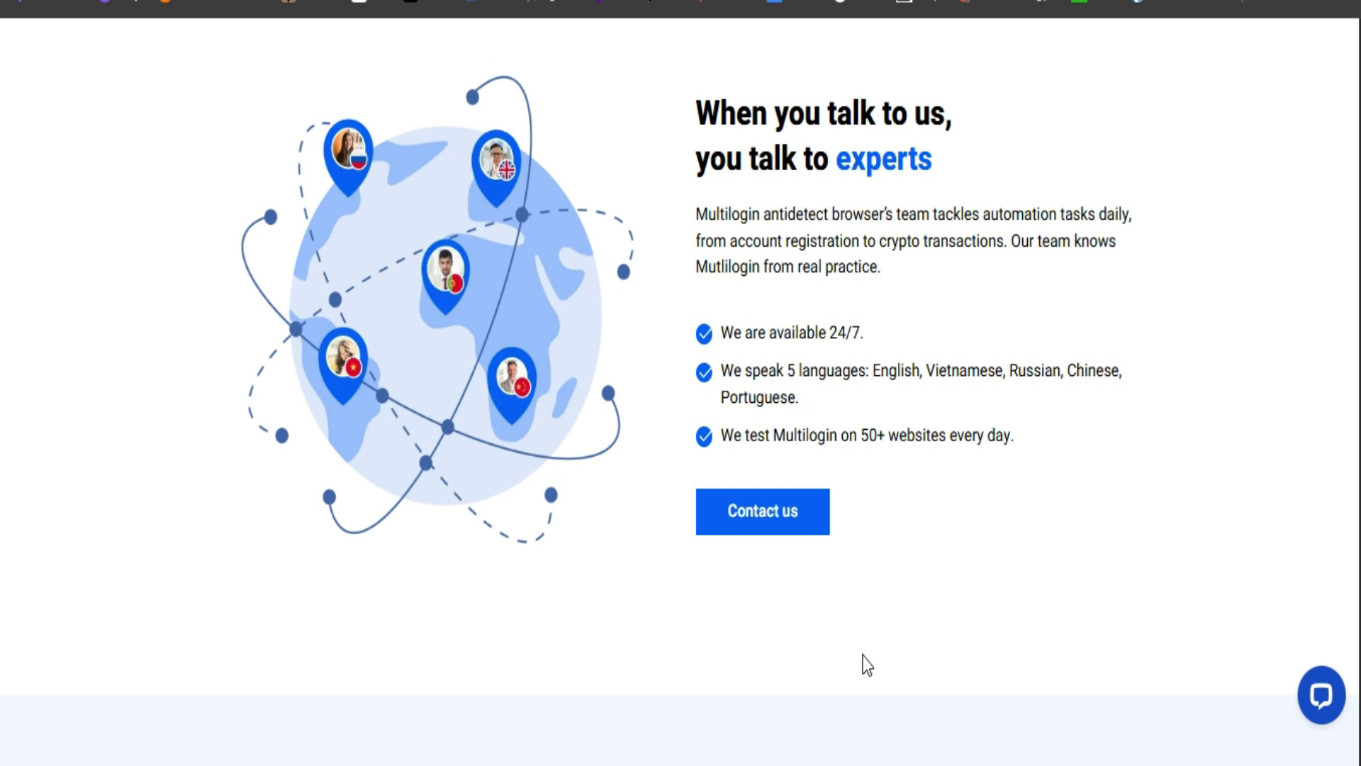
pyautogui.scroll(-10, 866, 666)
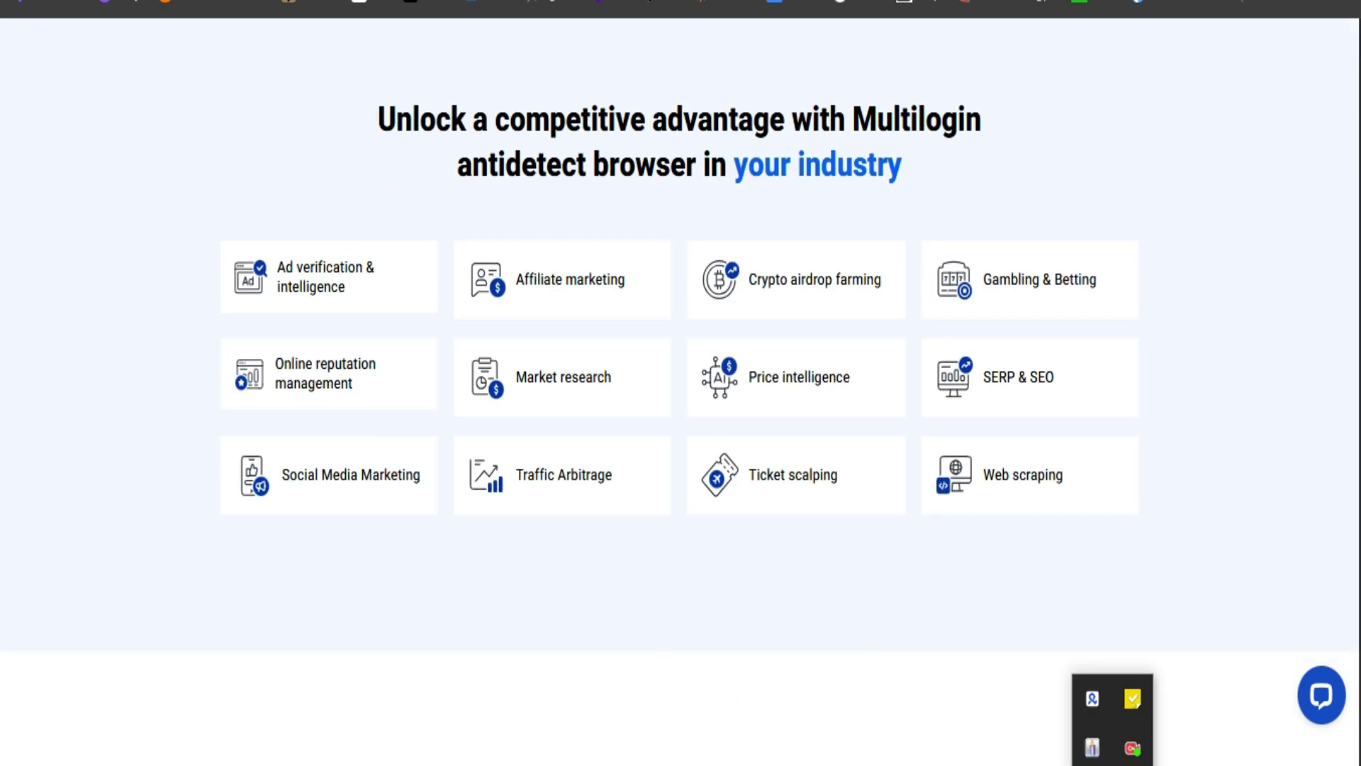
pyautogui.rightClick(1133, 748)
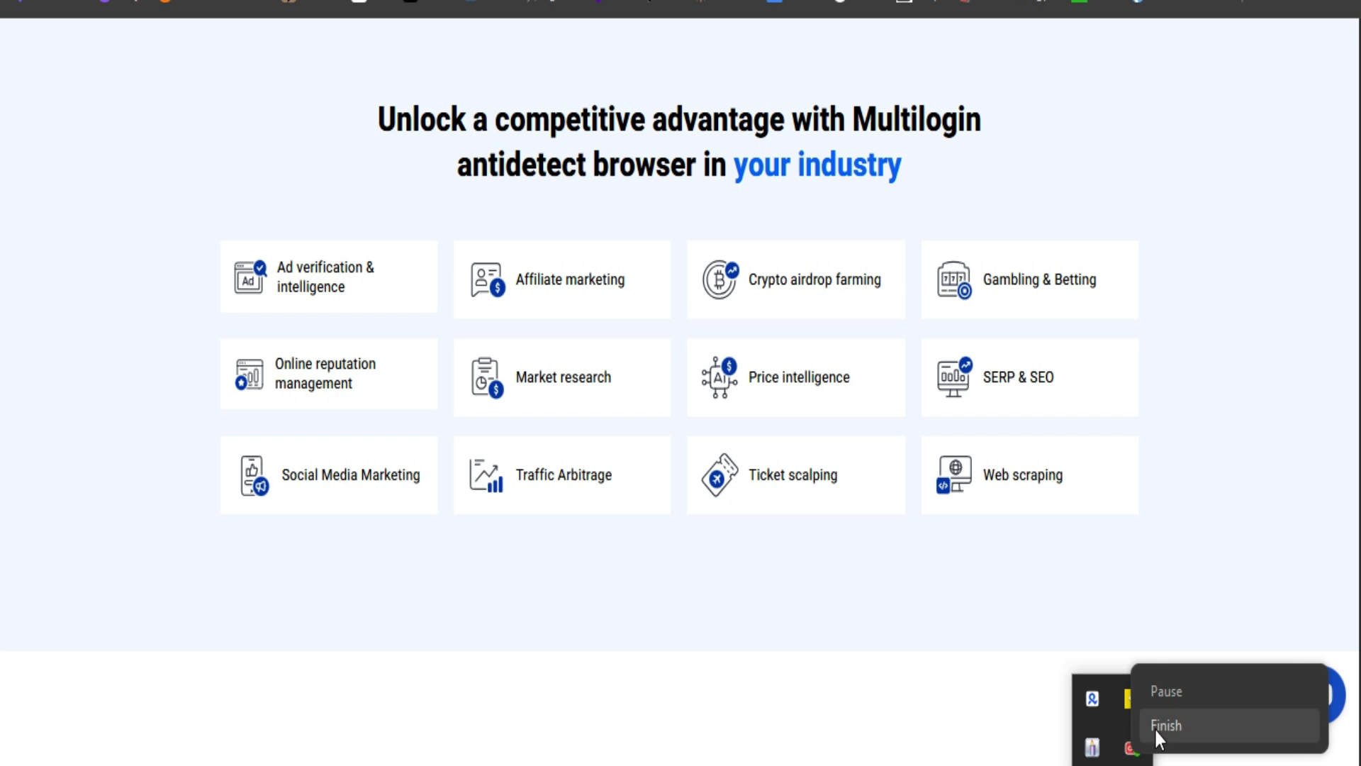